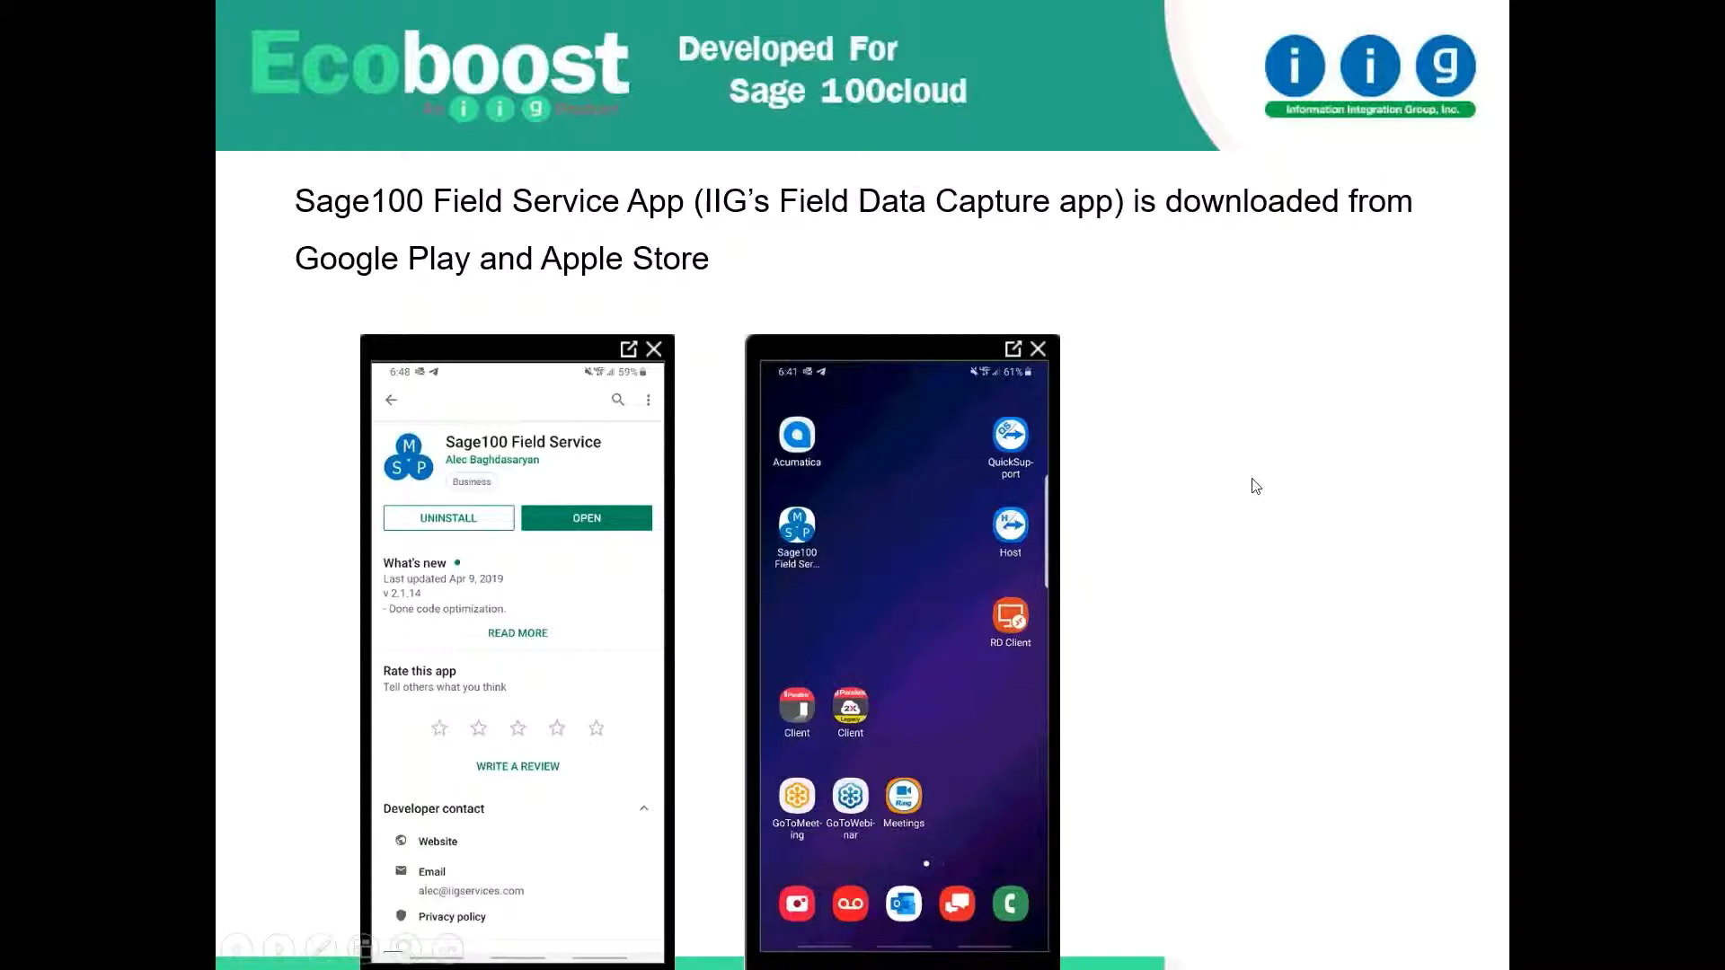
# Step: Advance the slideshow past the app screenshots slide to the Dispatches page slide
pyautogui.click(802, 535)
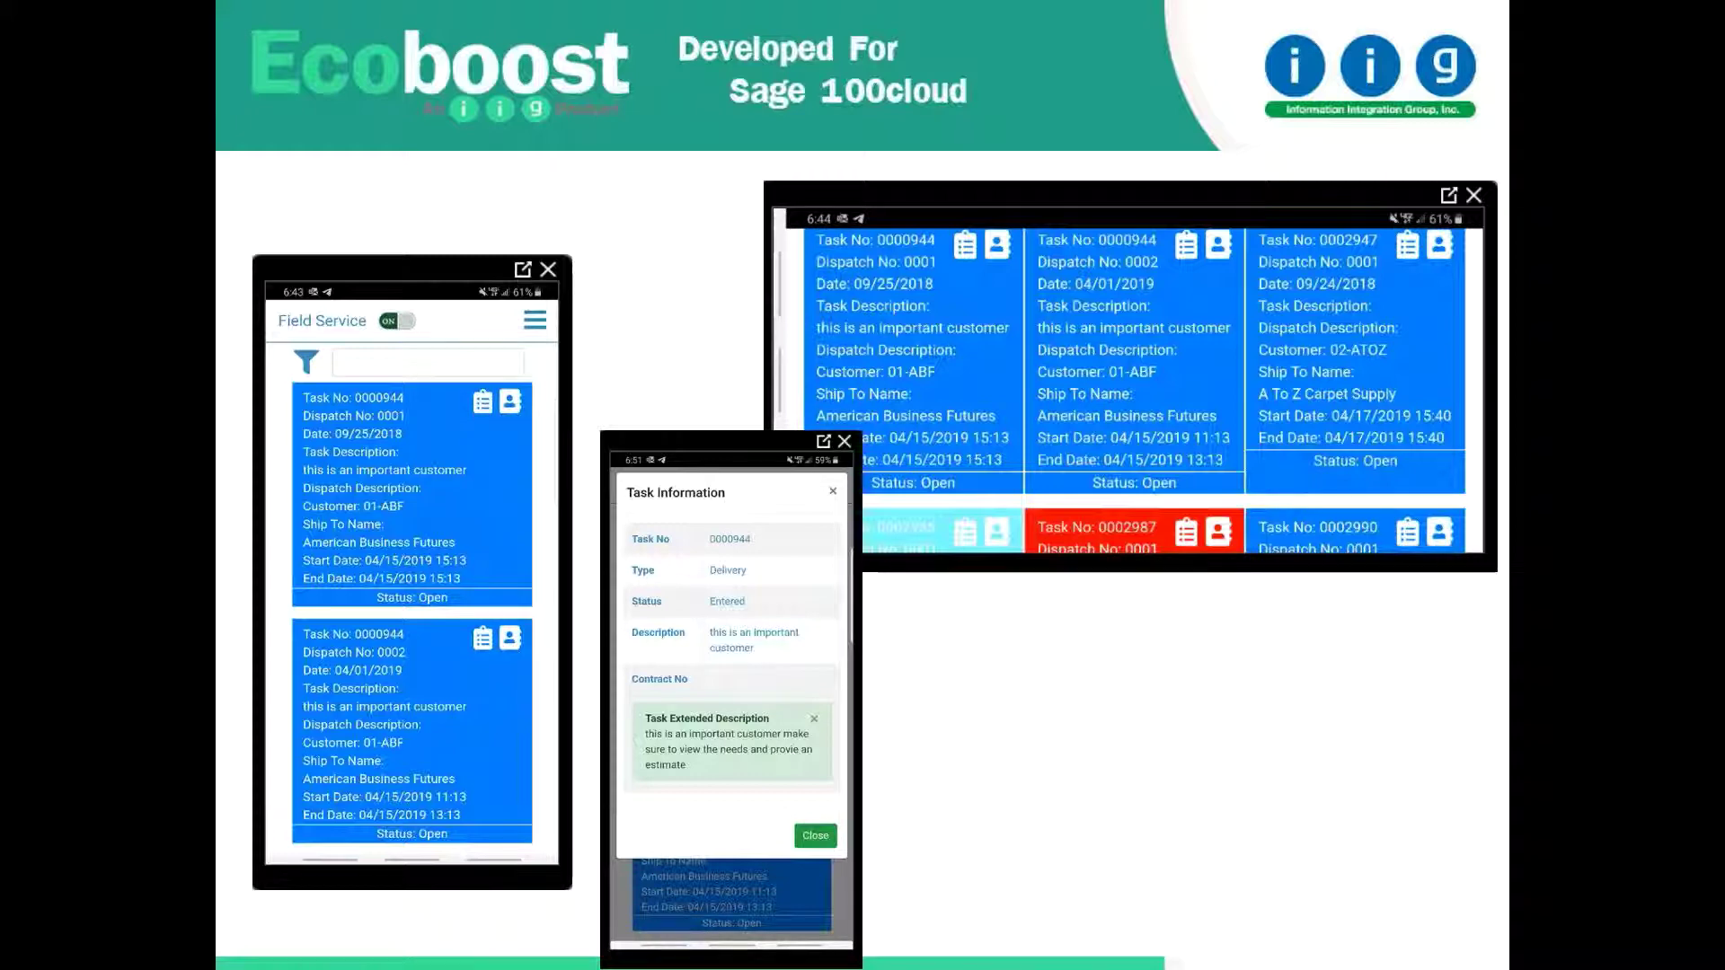
pyautogui.press('Right')
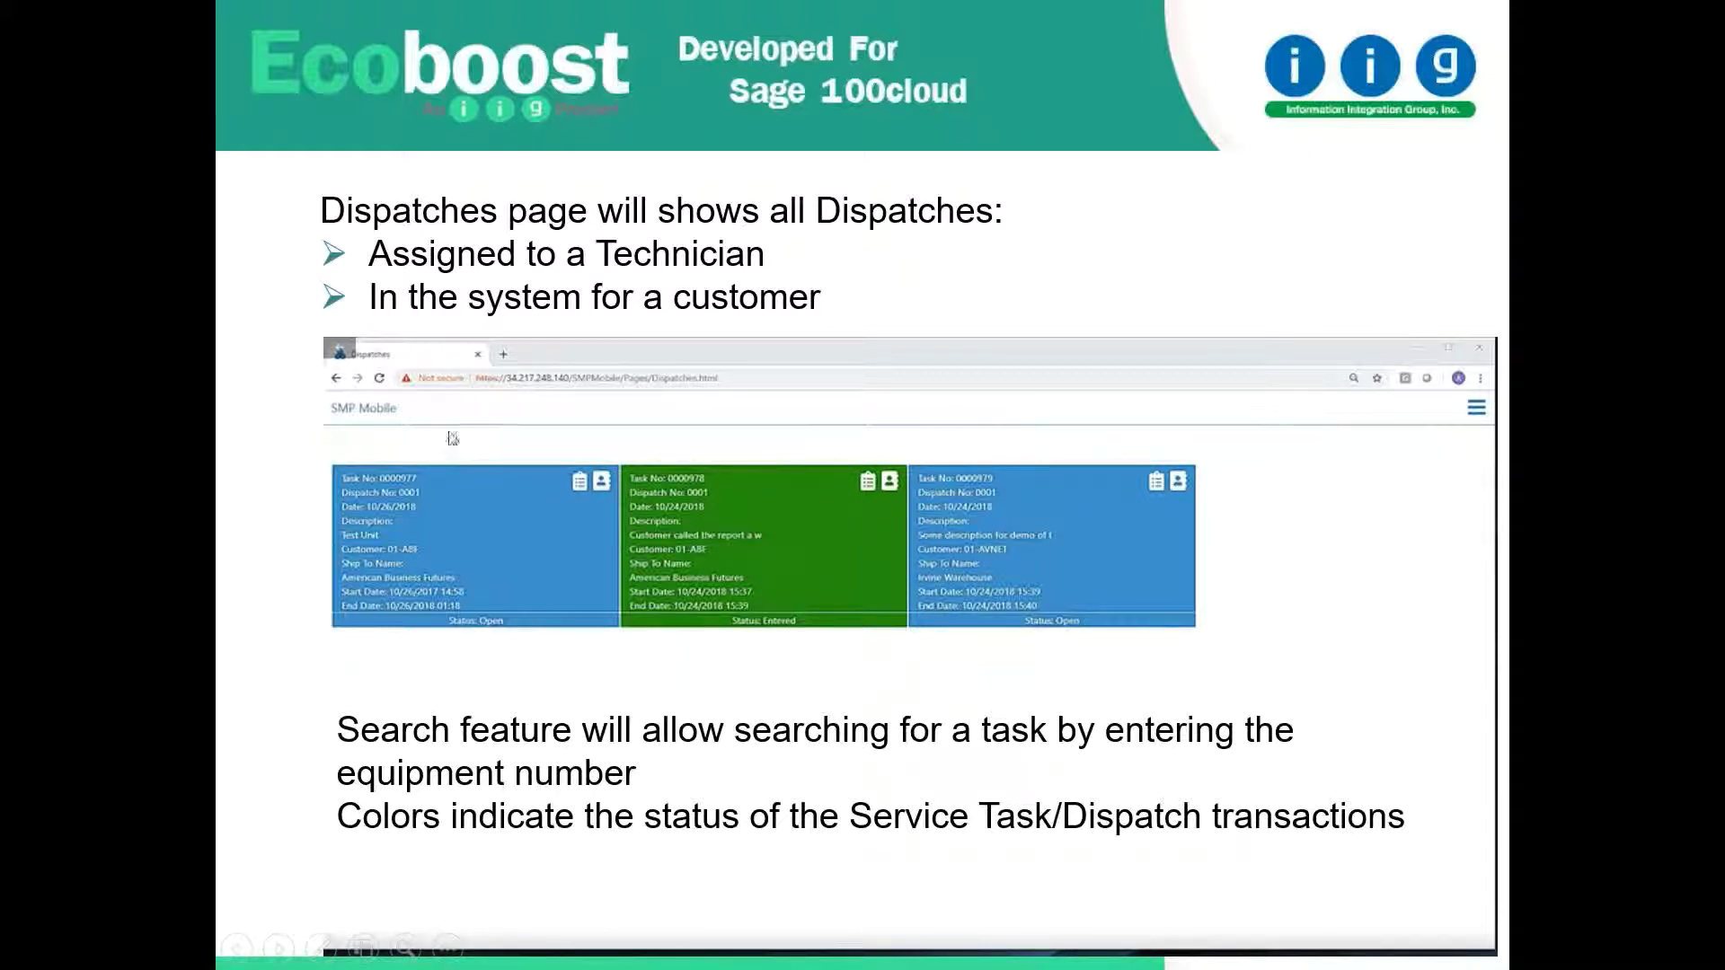
# Step: Advance through the customer and task information slide to the Dispatch tab slide
pyautogui.click(1116, 476)
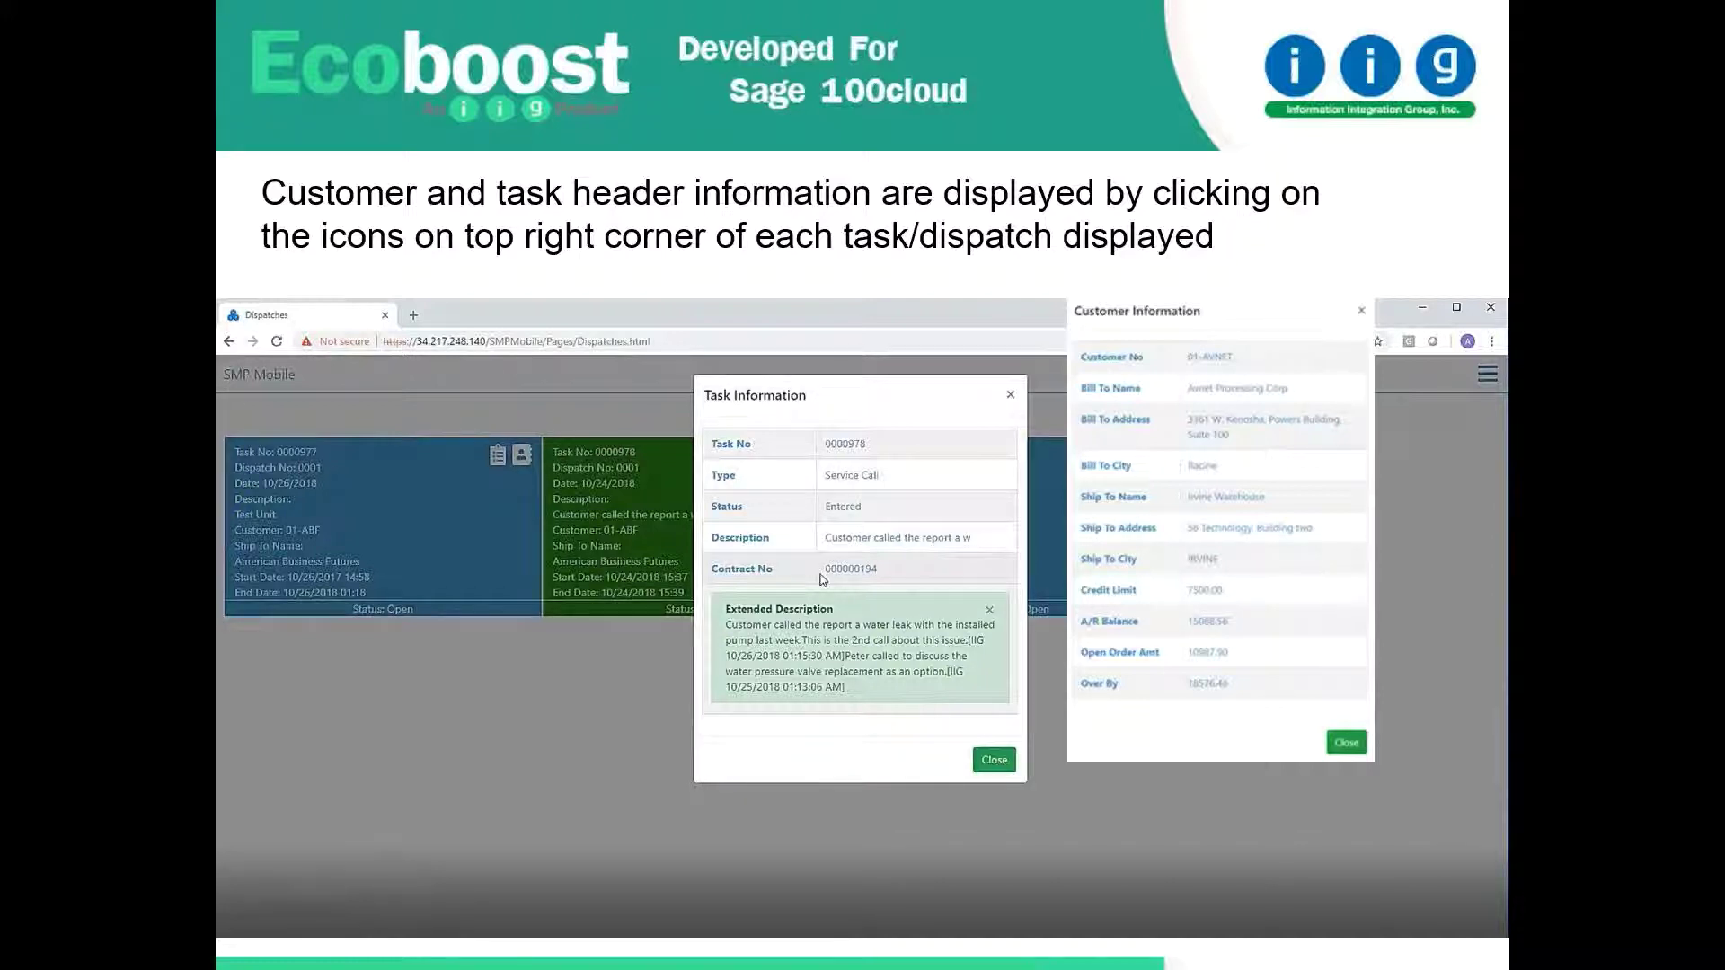
pyautogui.press('Right')
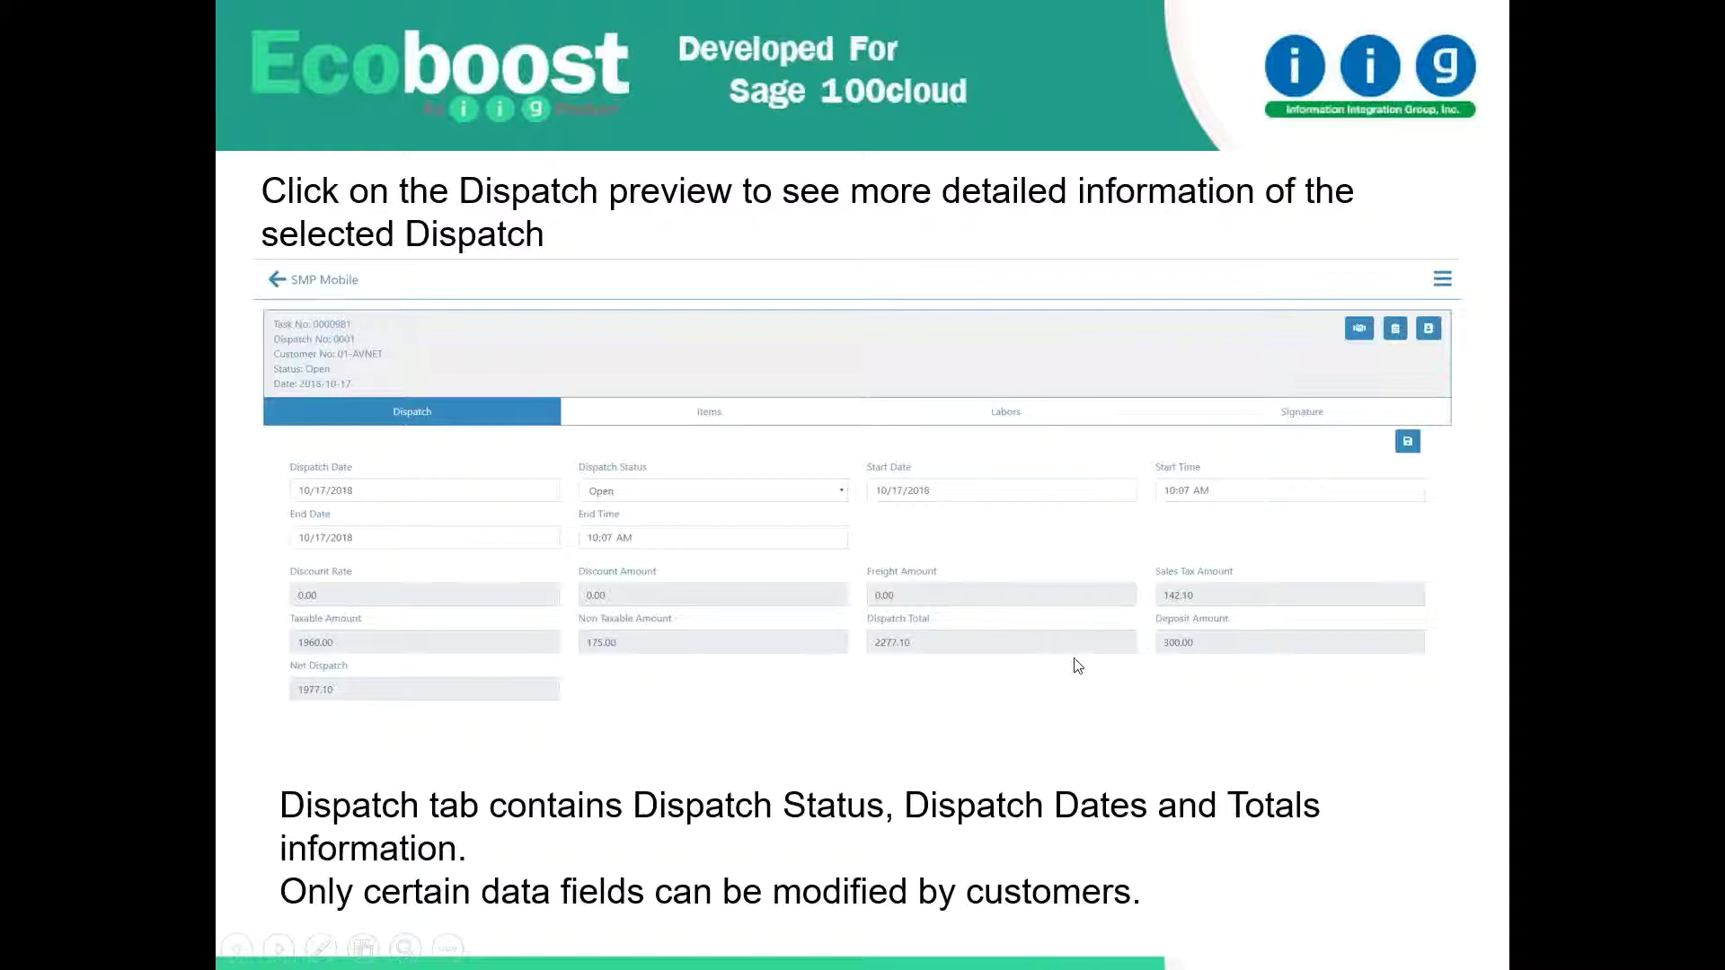
# Step: Go past the Item, Labors and Signature tab slides to land on the Print Preview slide
pyautogui.press('Right')
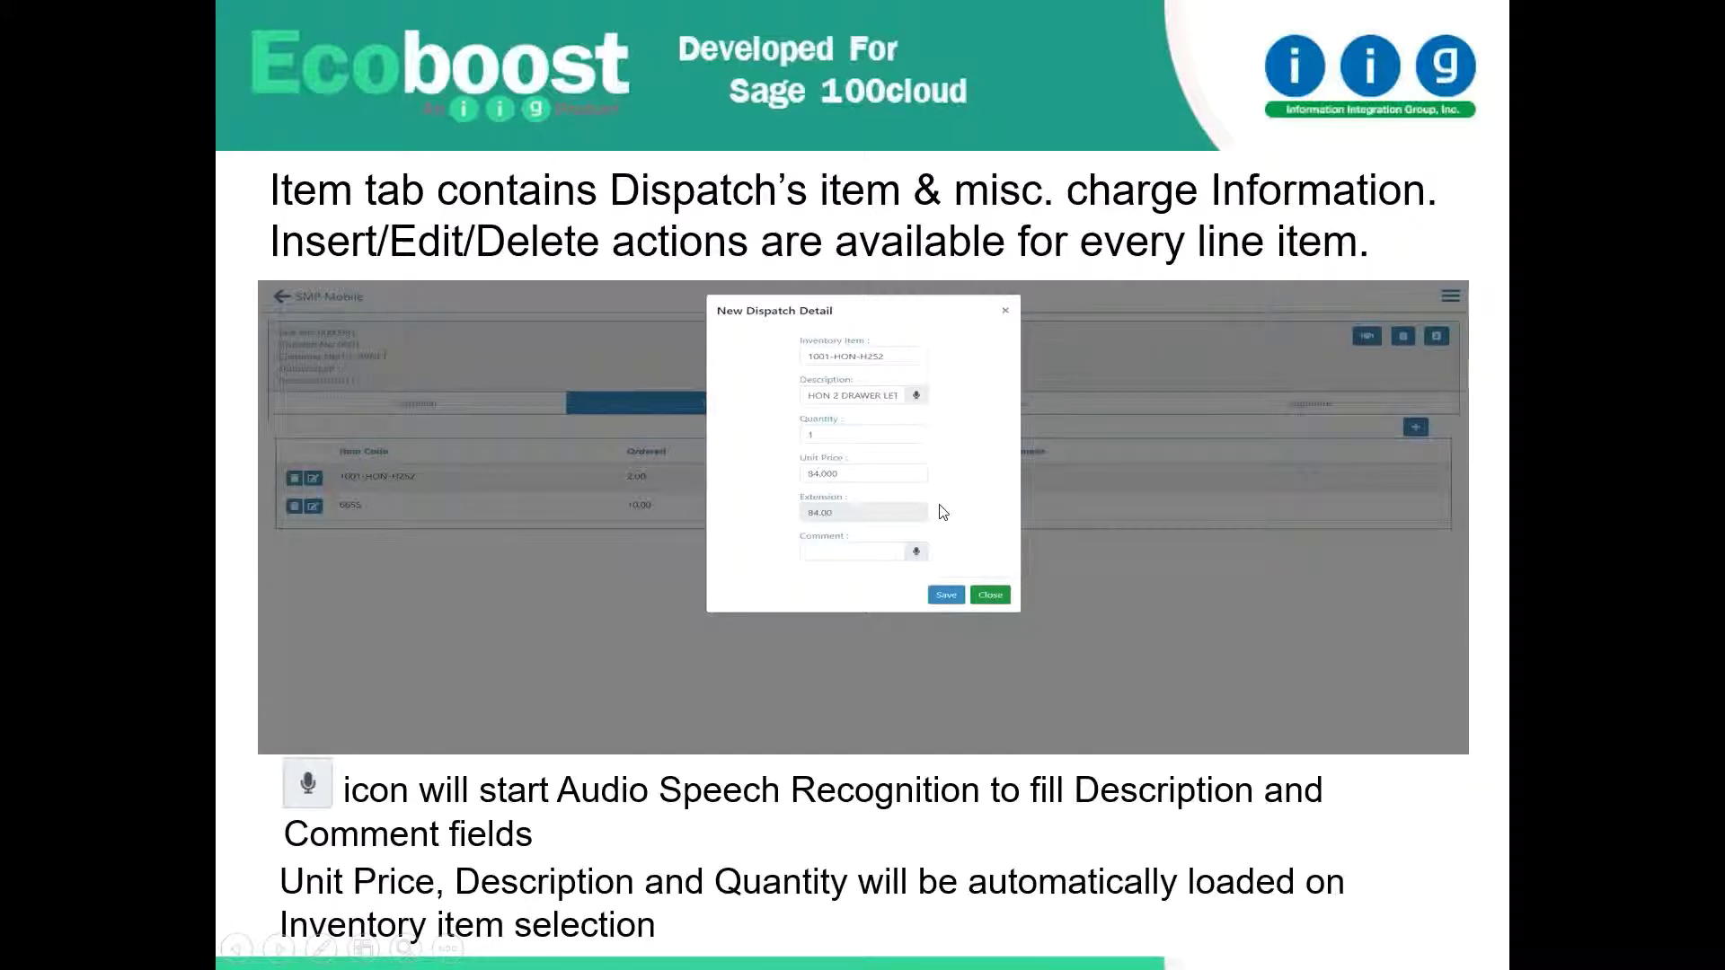
pyautogui.press('Right')
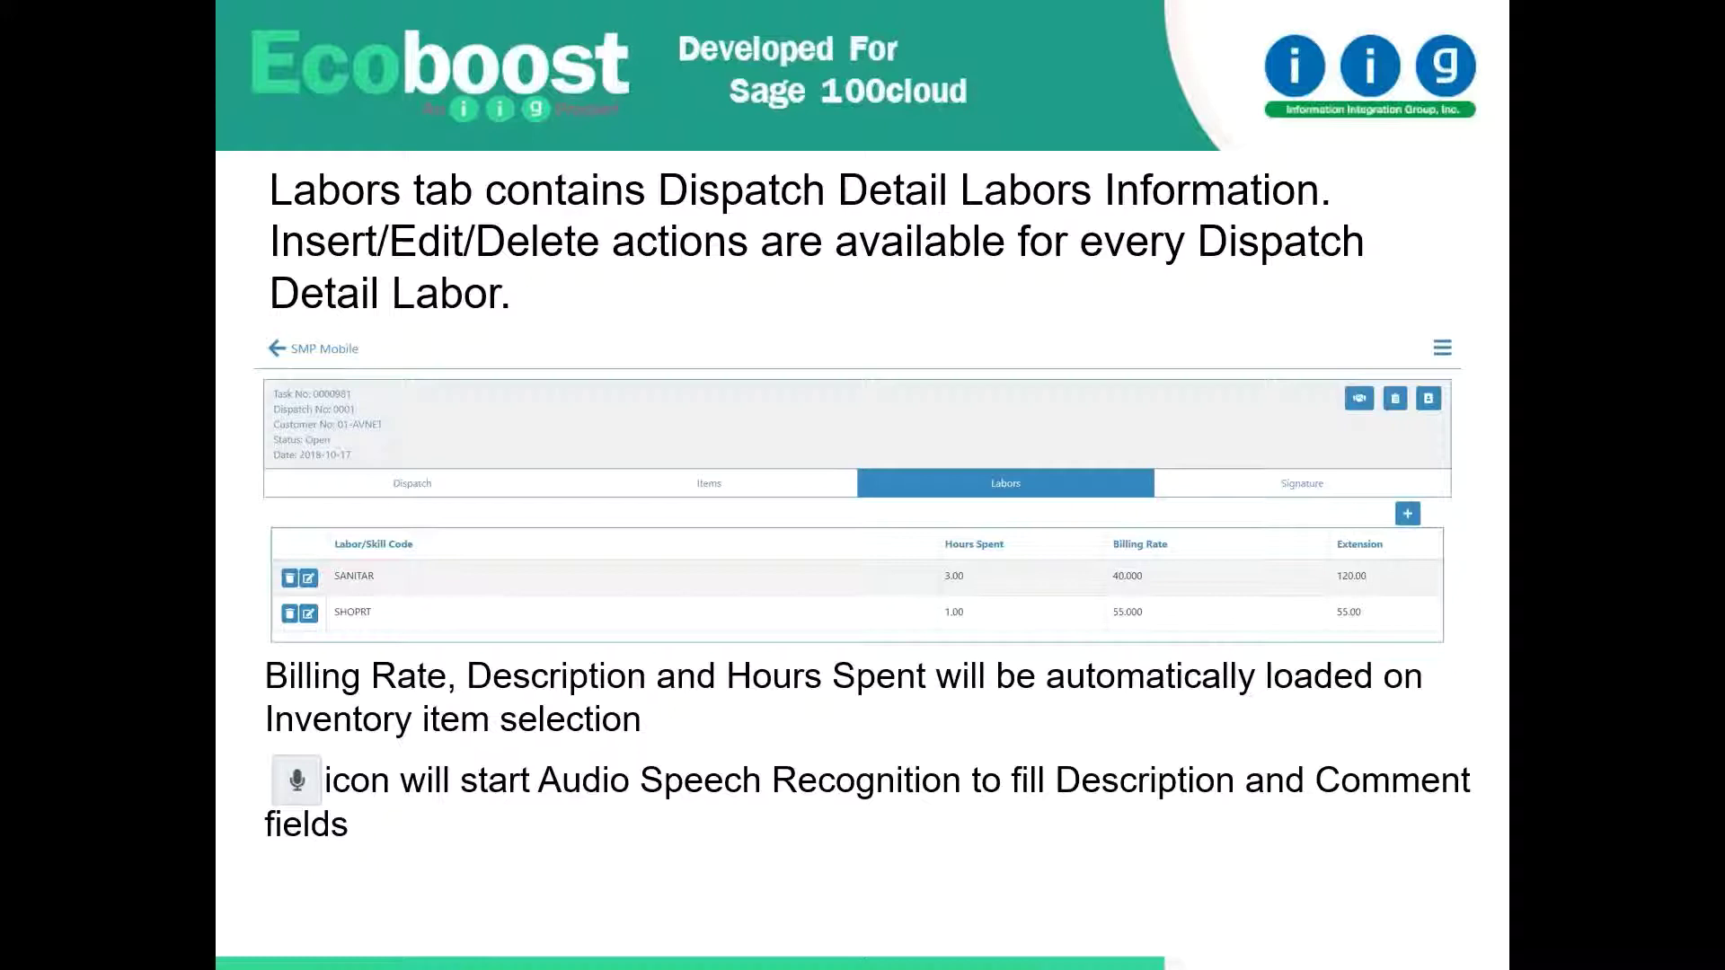
pyautogui.press('Right')
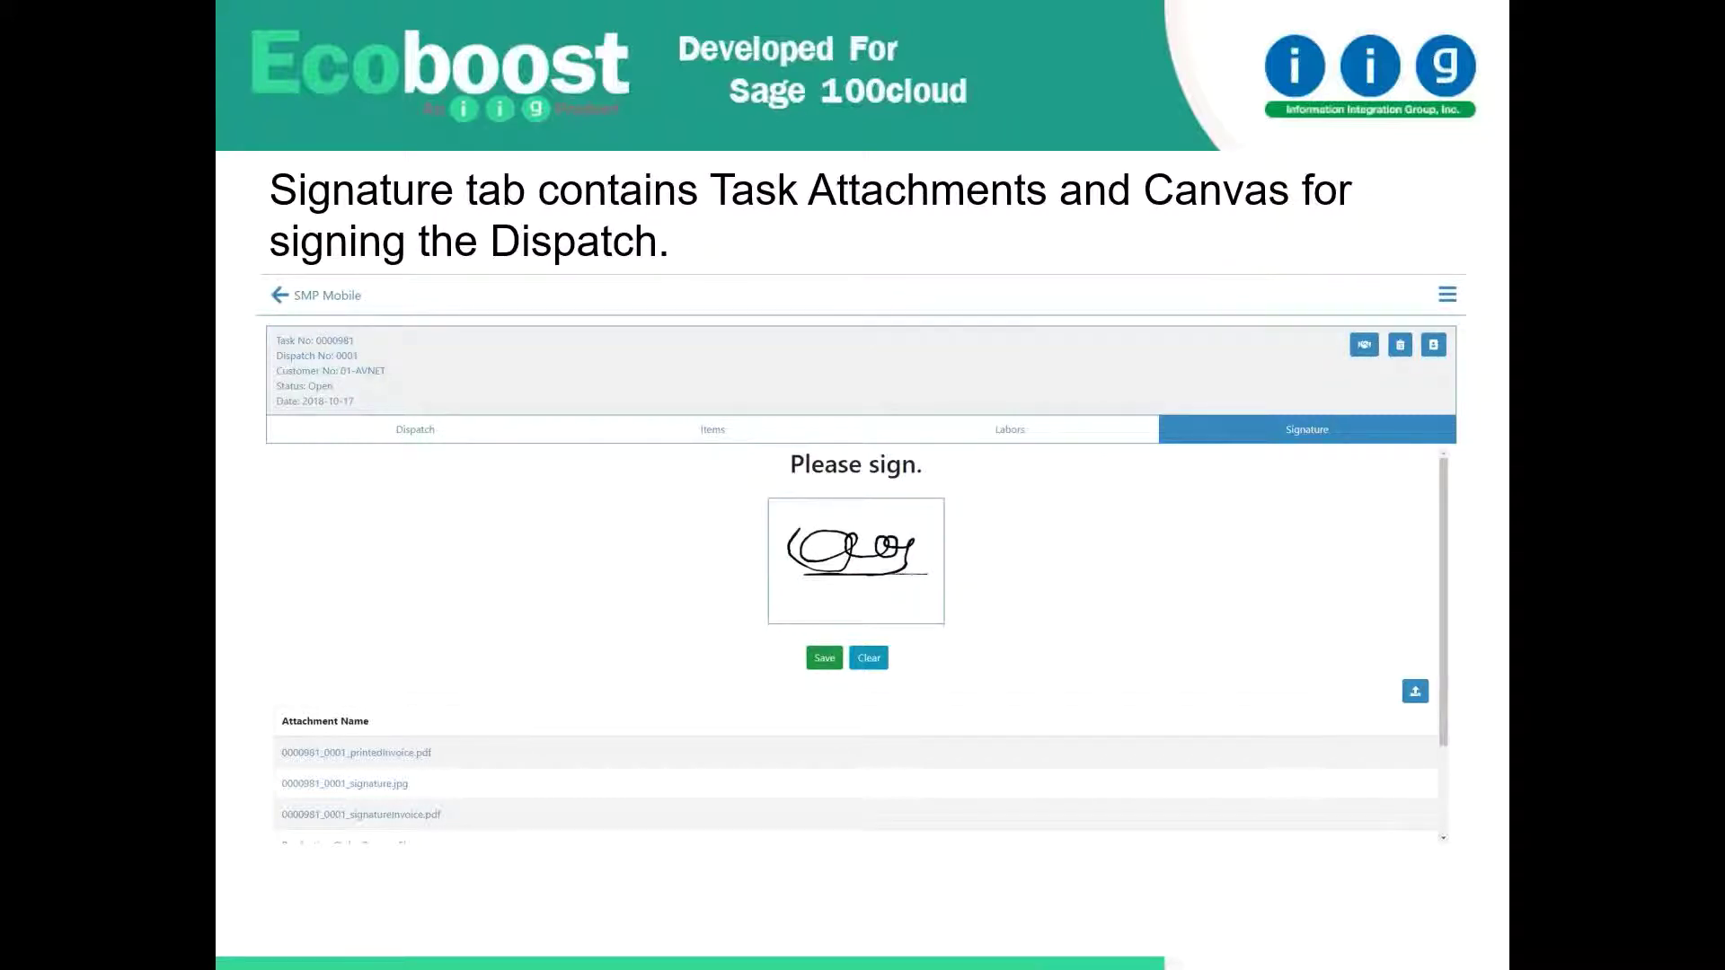
pyautogui.press('Right')
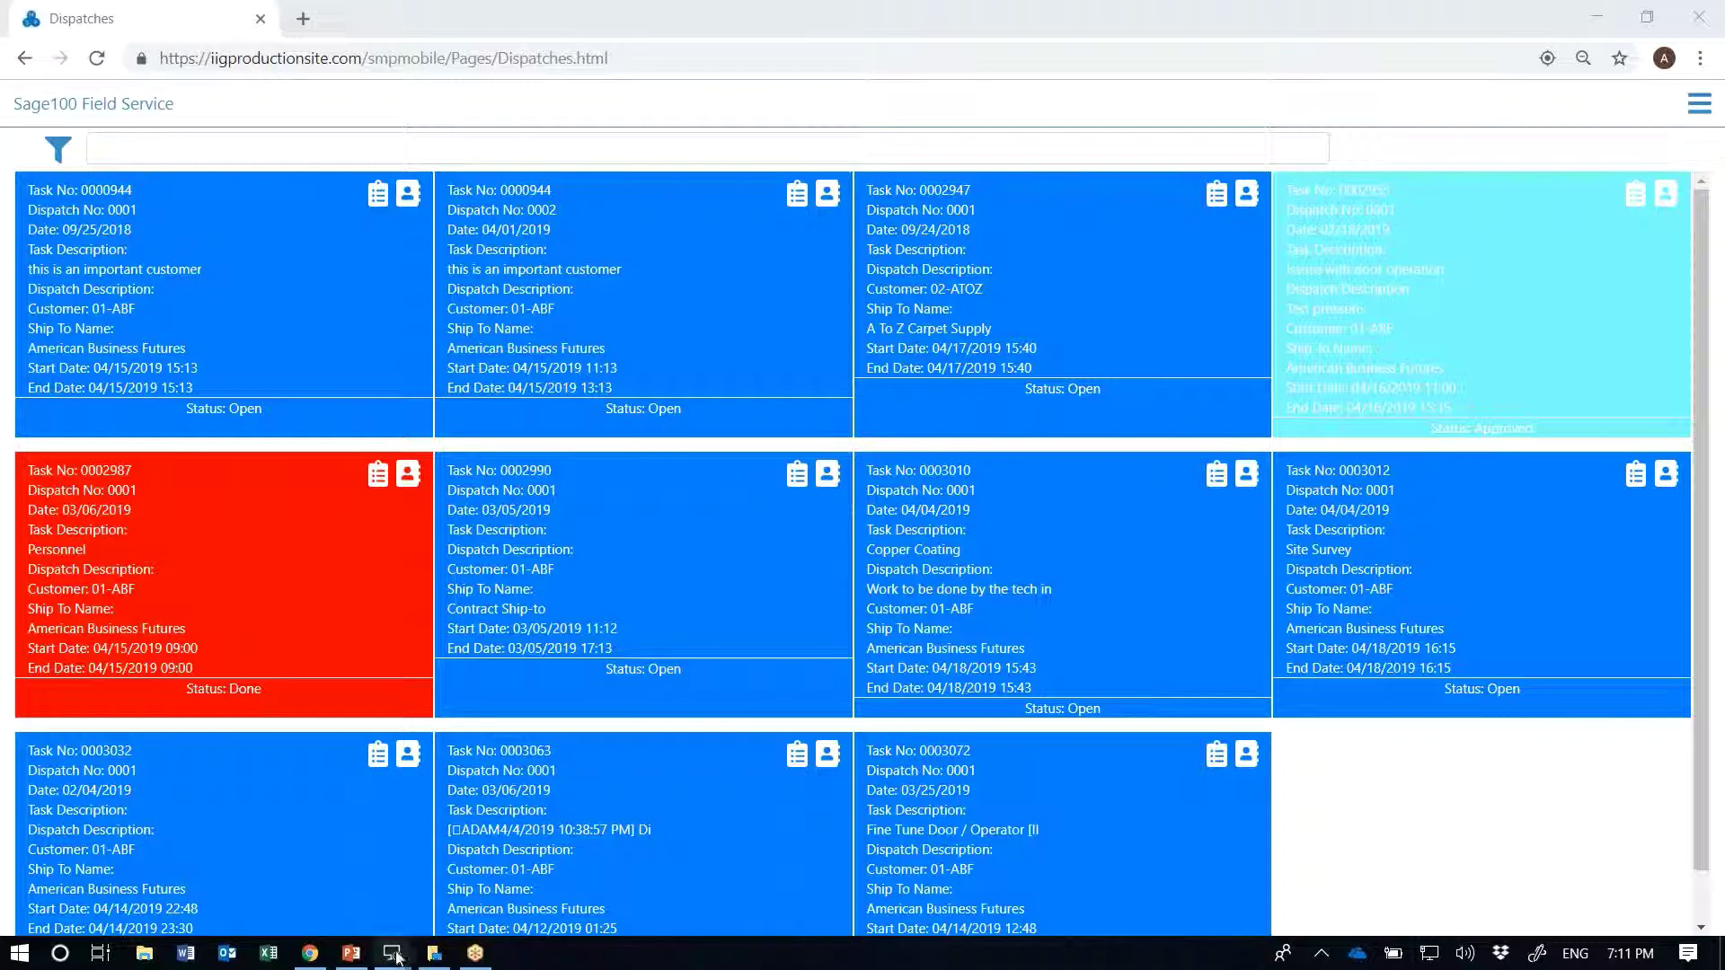
# Step: Move task 0003089 to the 11:00 AM slot on the Sage 100 dispatch board, then return to the browser
pyautogui.moveTo(392, 959)
pyautogui.click(440, 916)
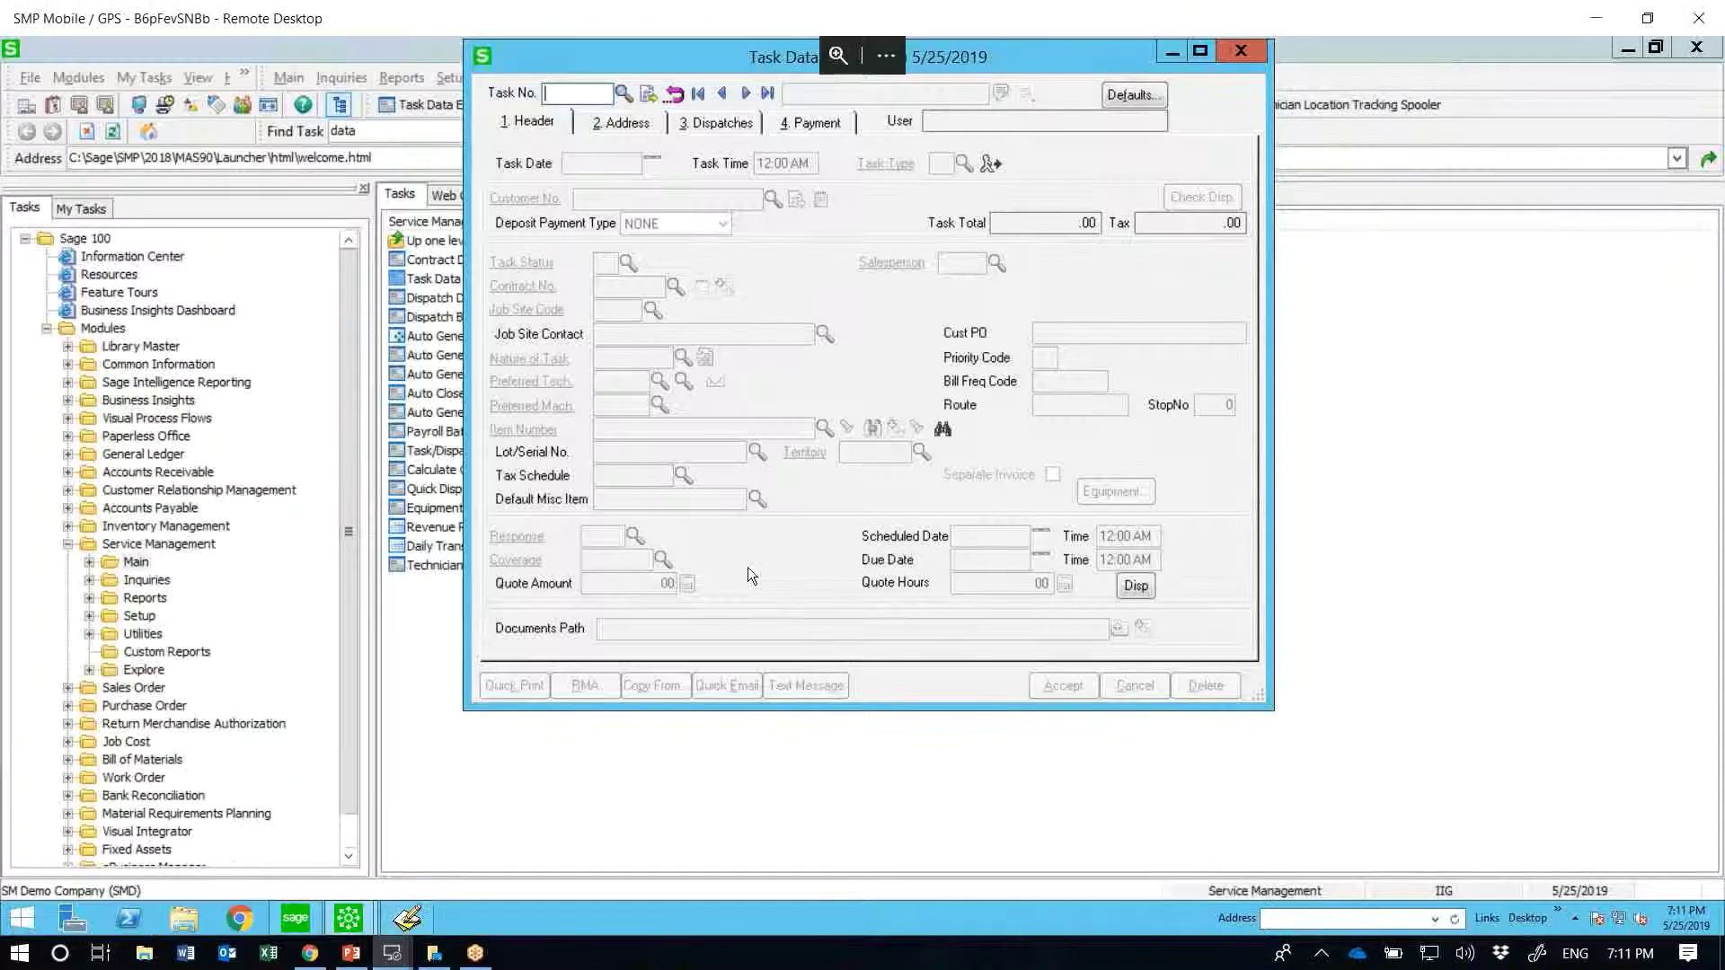
pyautogui.click(406, 916)
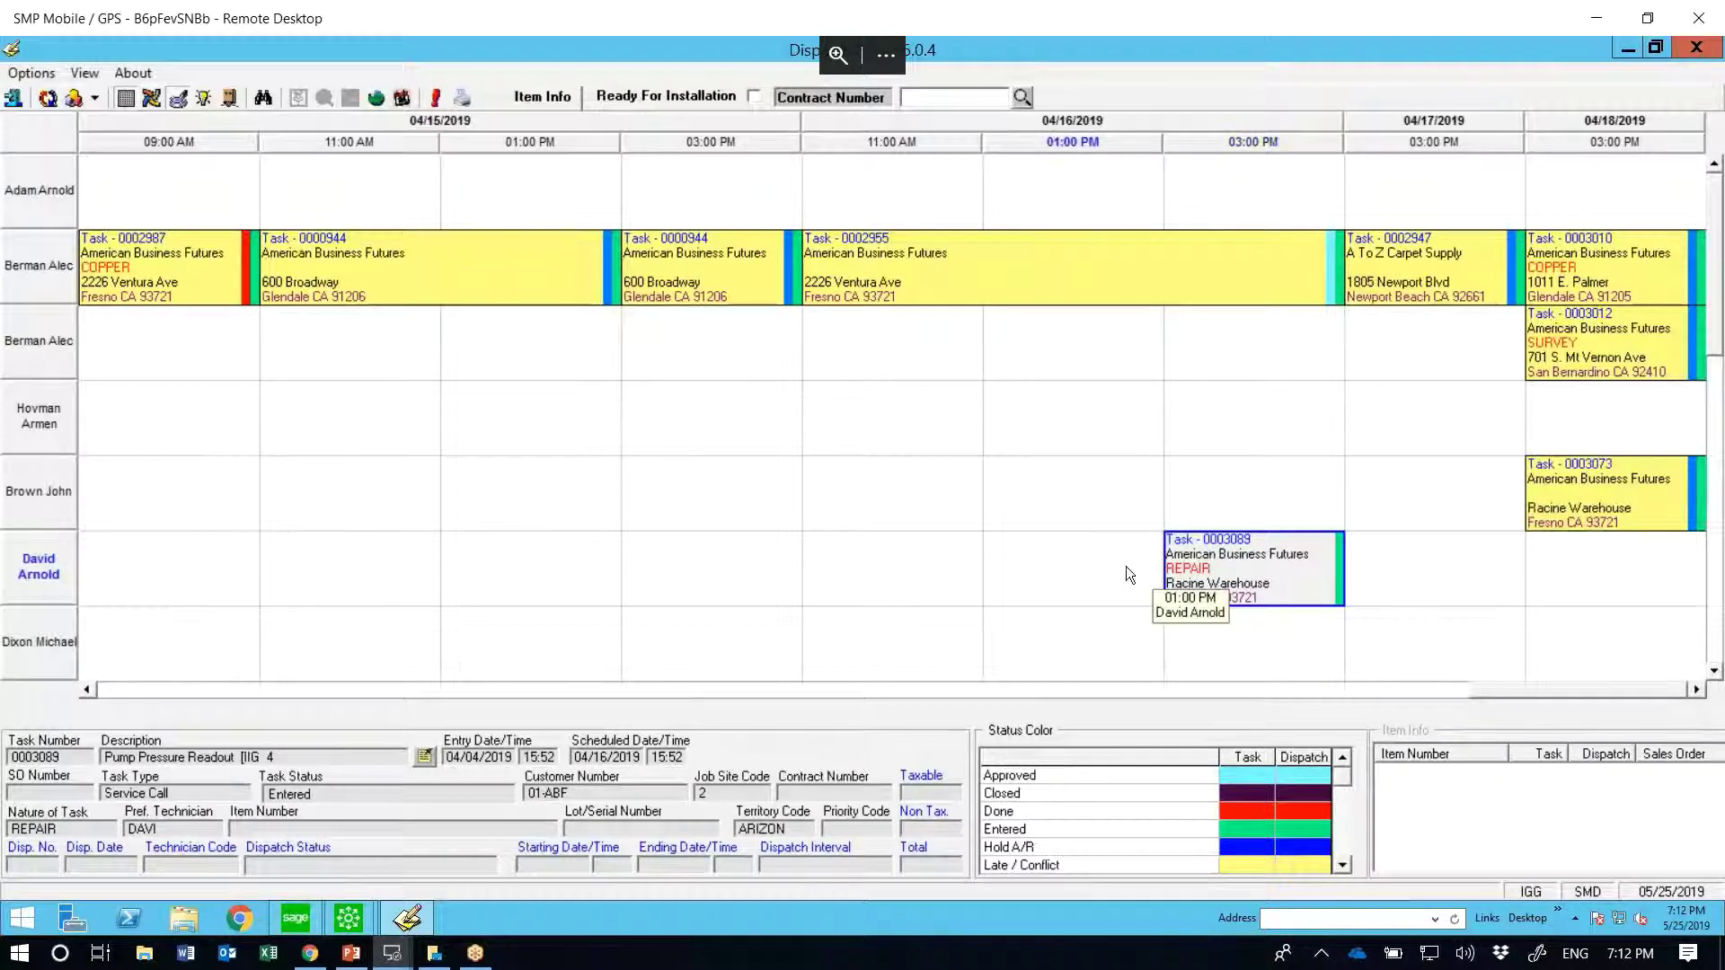
pyautogui.moveTo(854, 579); pyautogui.dragTo(855, 580)
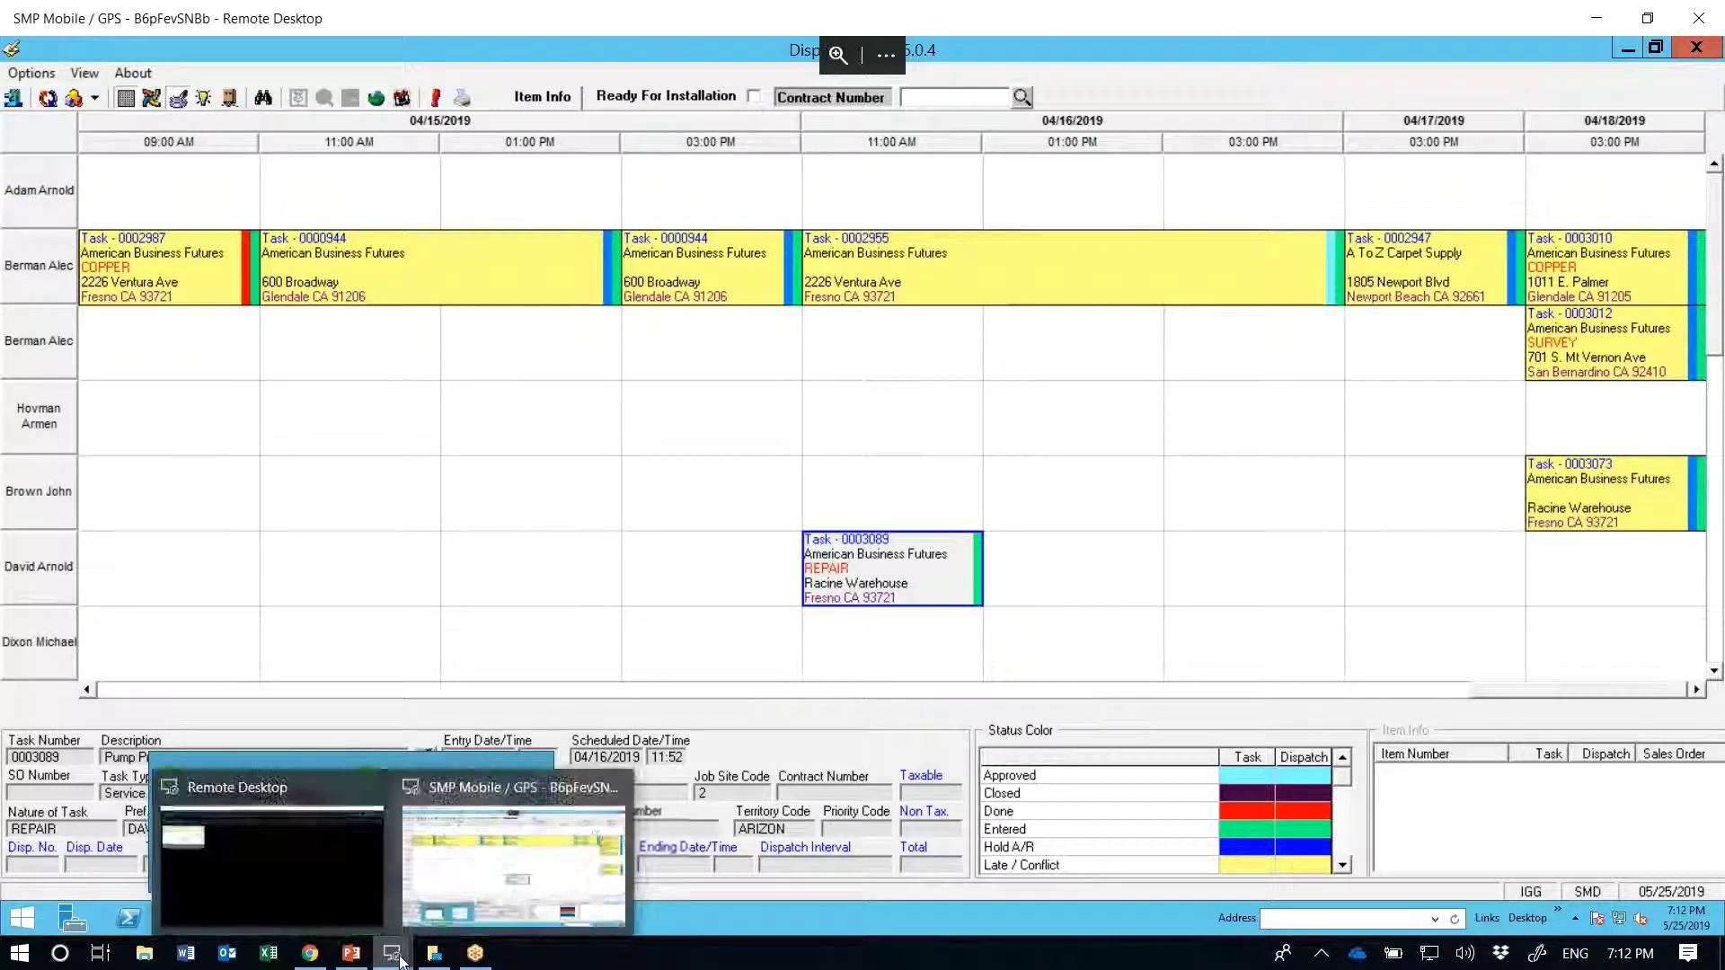
pyautogui.click(314, 958)
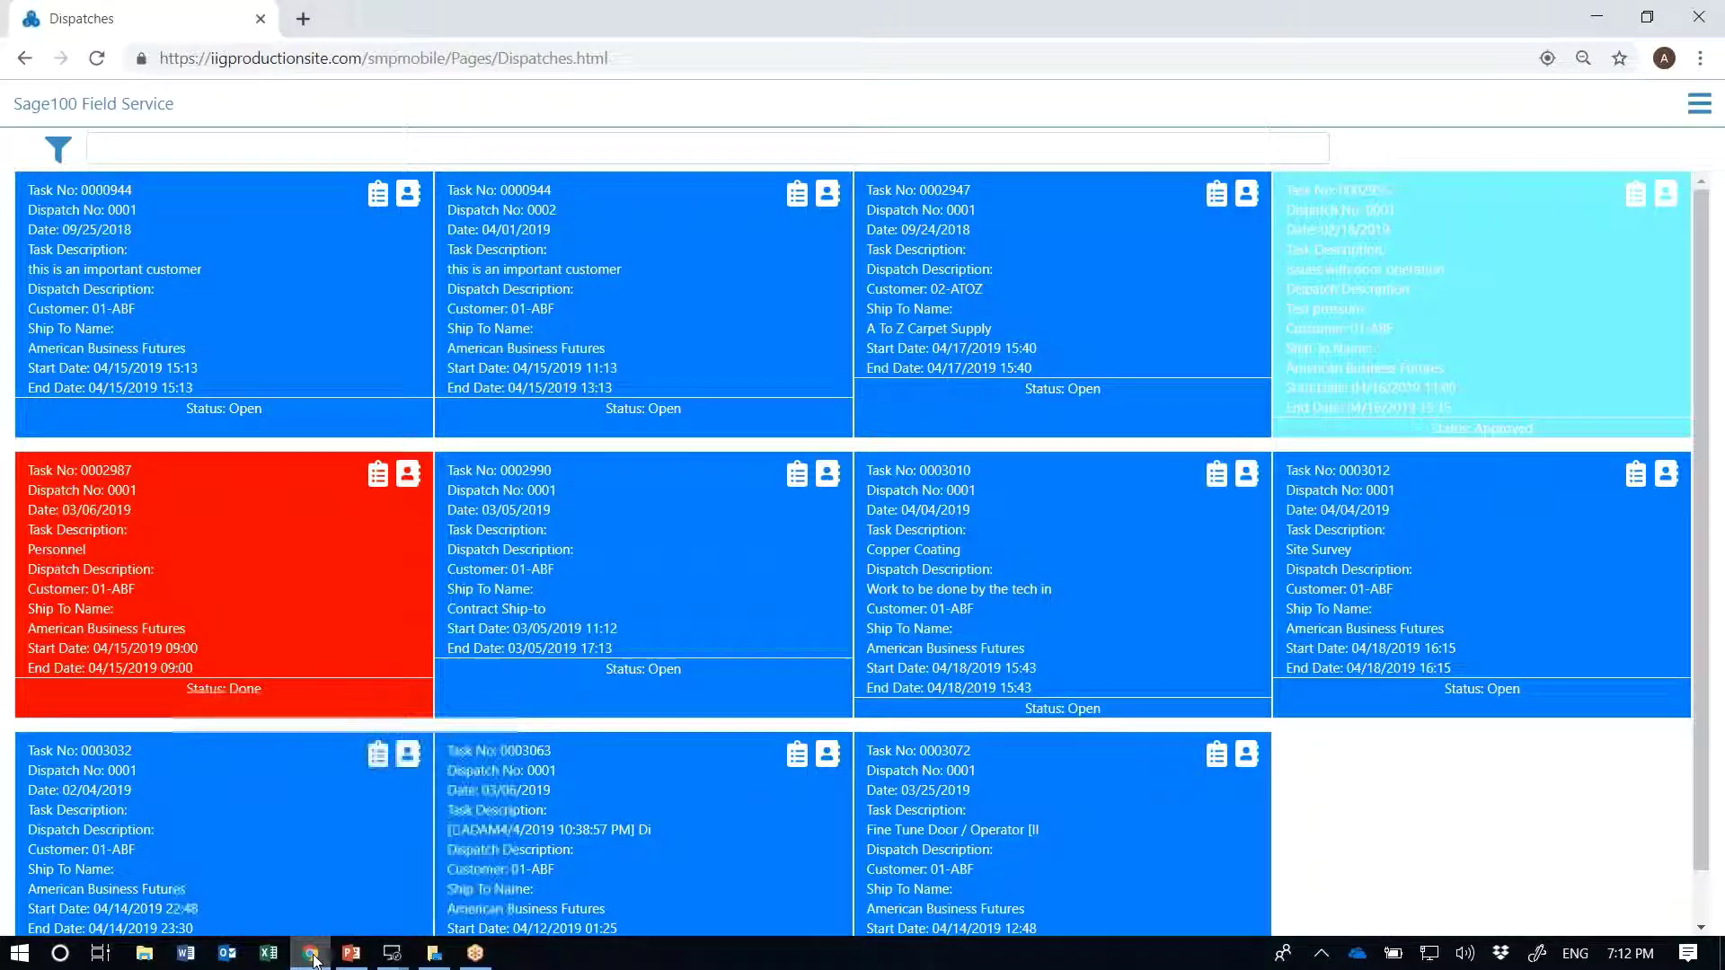
# Step: Review the customer details, then the task information, for task 0000944's first dispatch
pyautogui.click(407, 195)
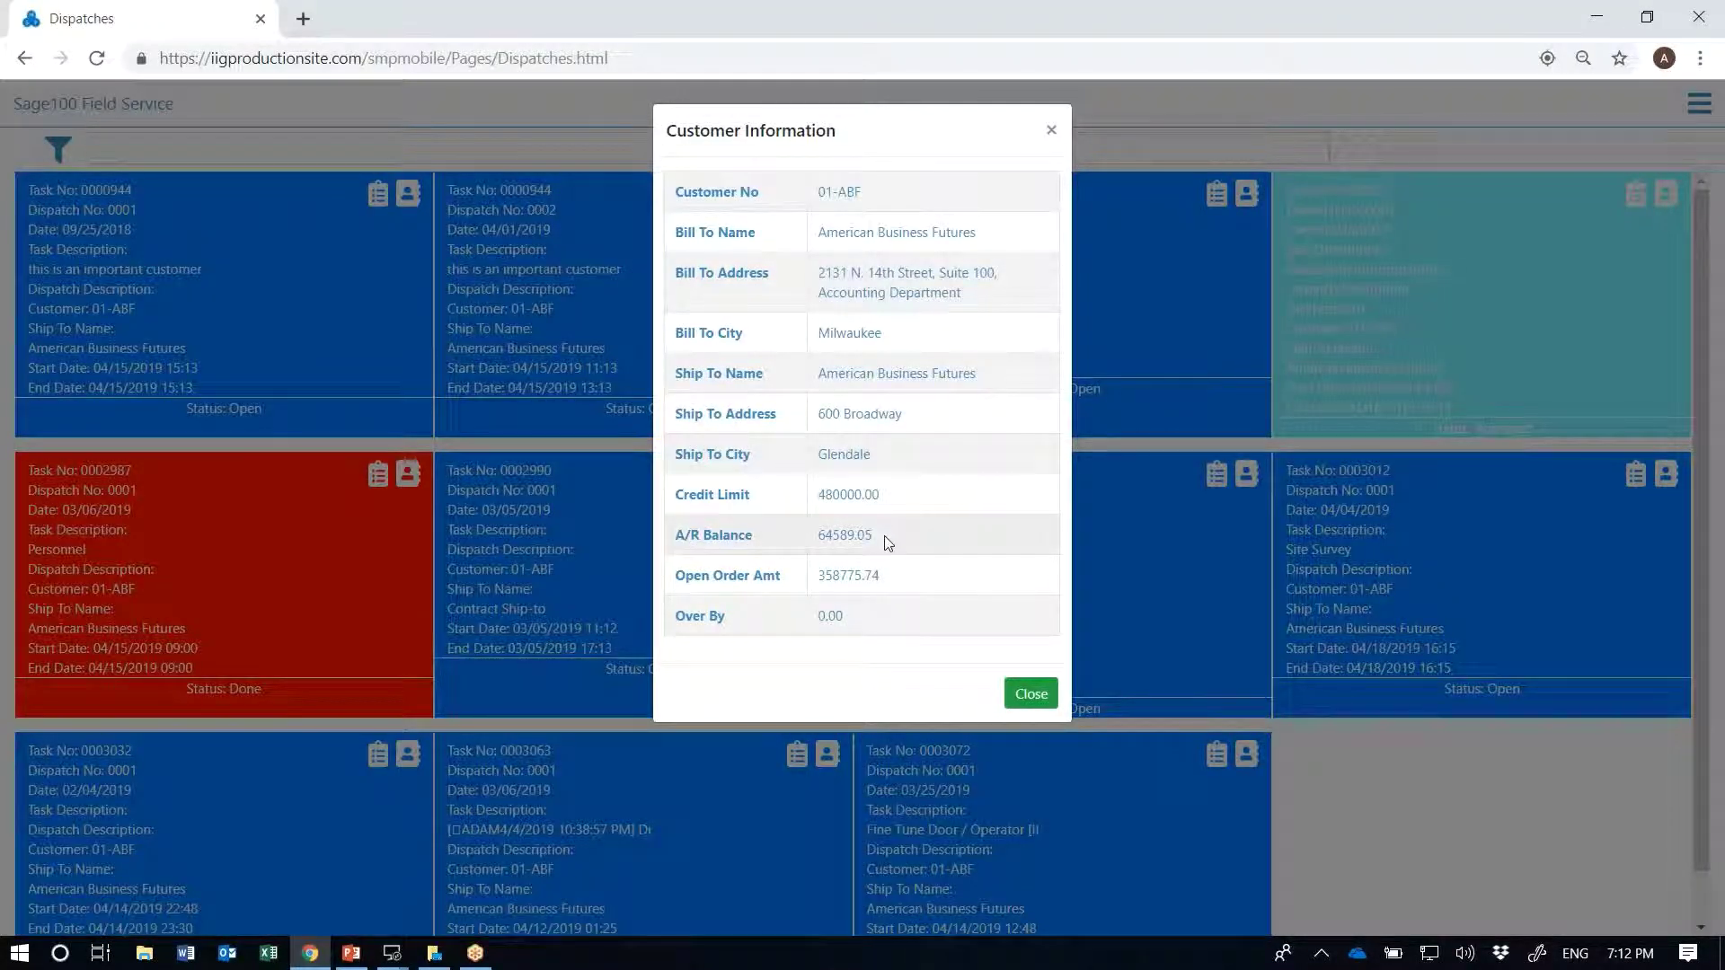
pyautogui.click(1029, 693)
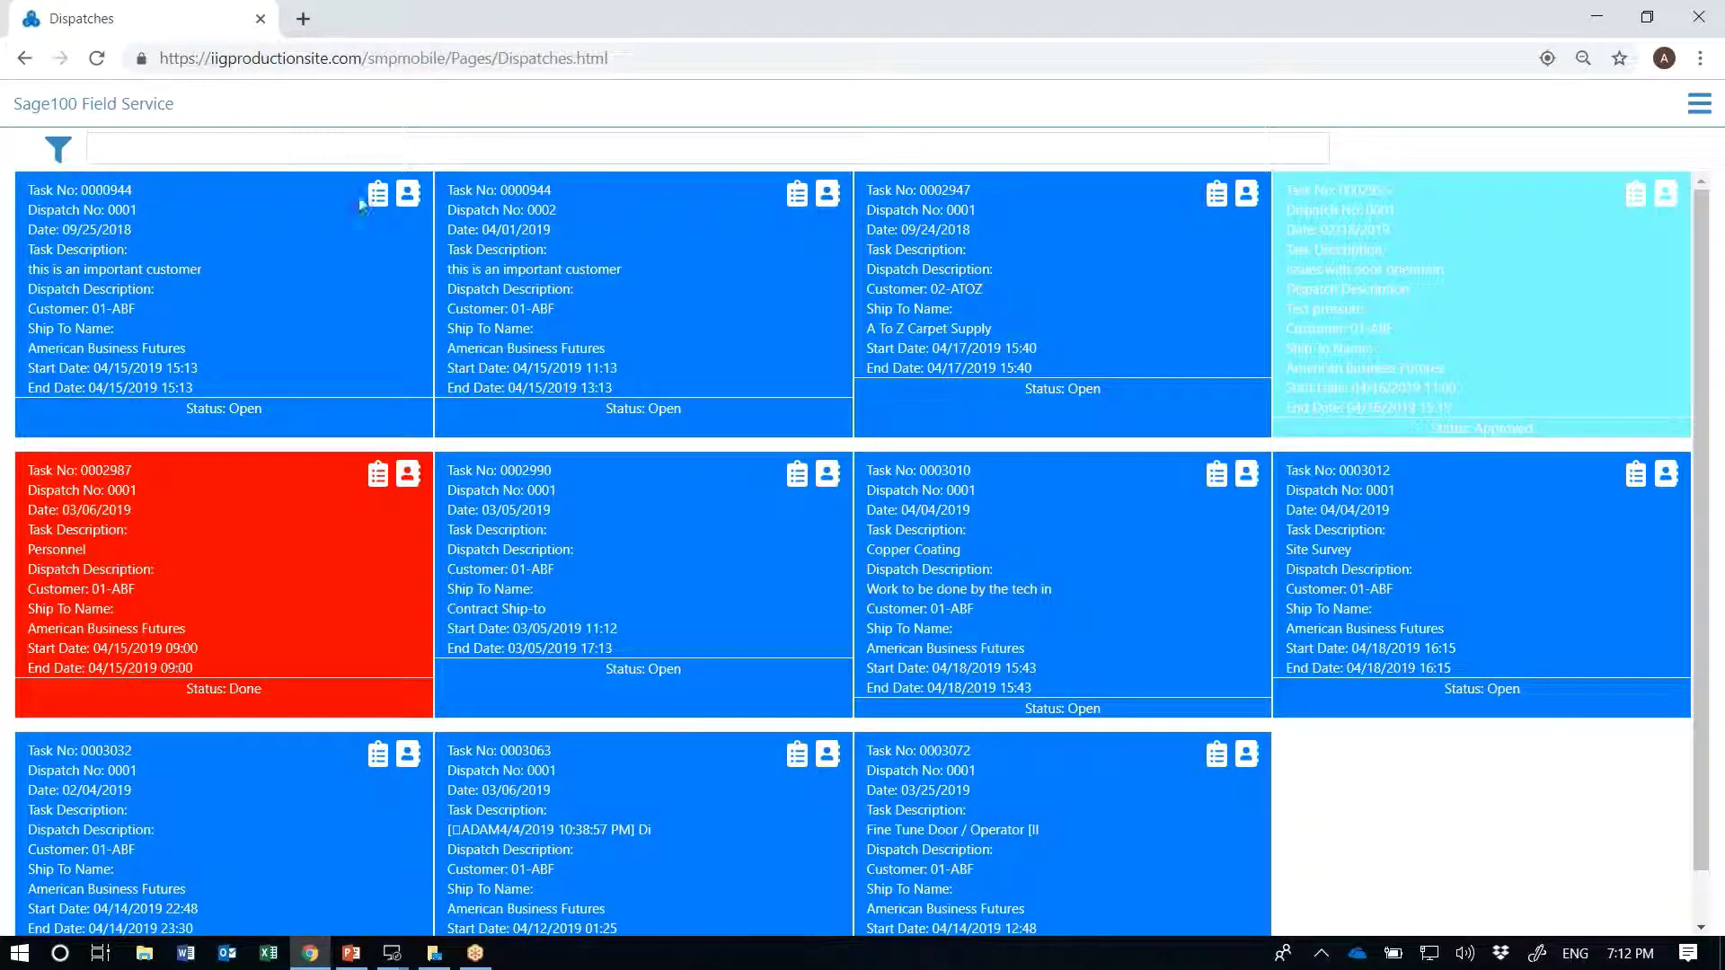
pyautogui.click(378, 194)
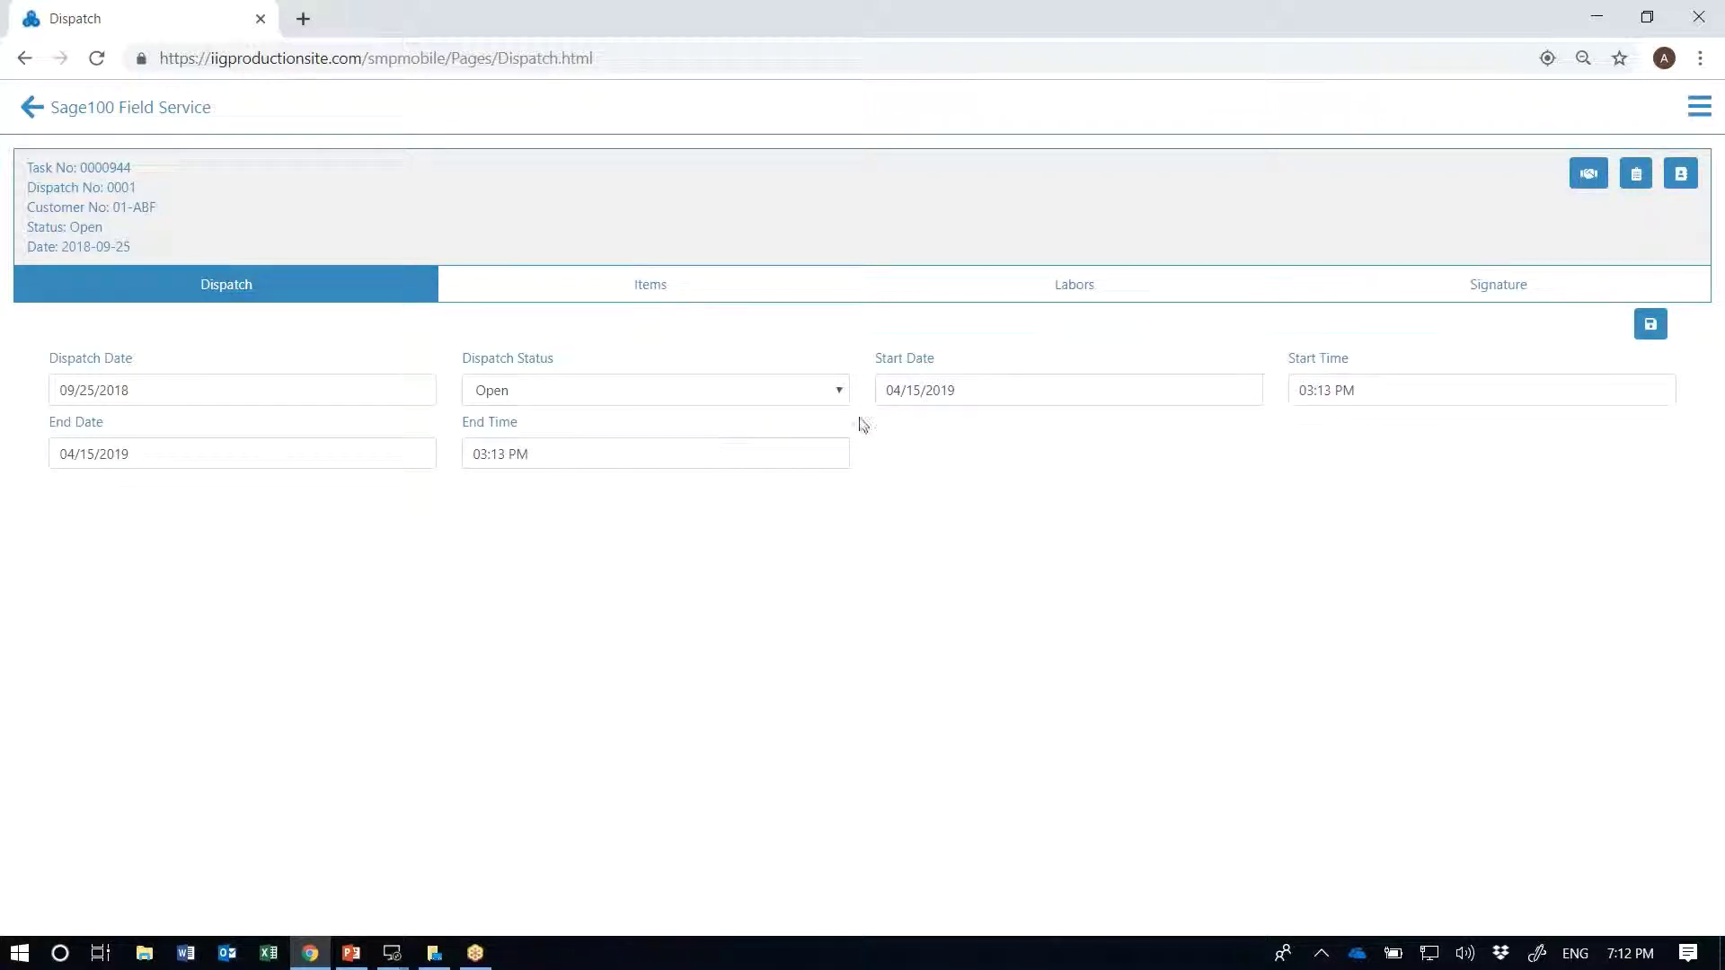
# Step: Set the status to Completed Disp, save item 1001-HON-H252 with quantity 3, and show the labor lines
pyautogui.click(840, 397)
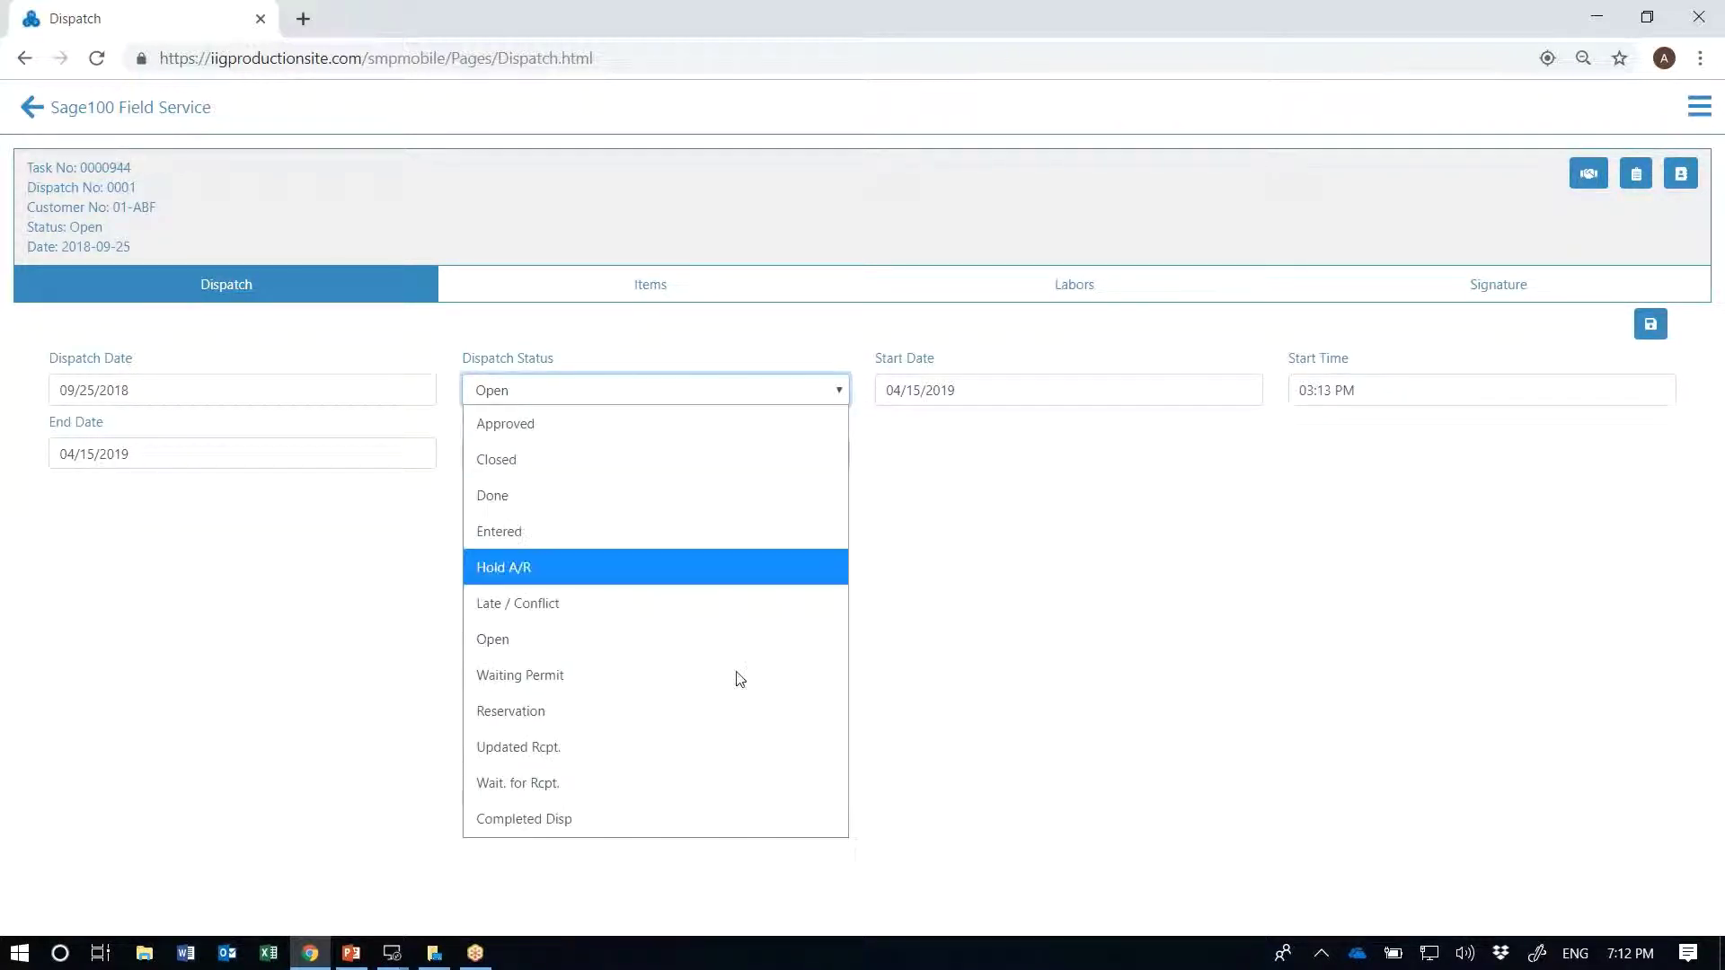
pyautogui.click(701, 812)
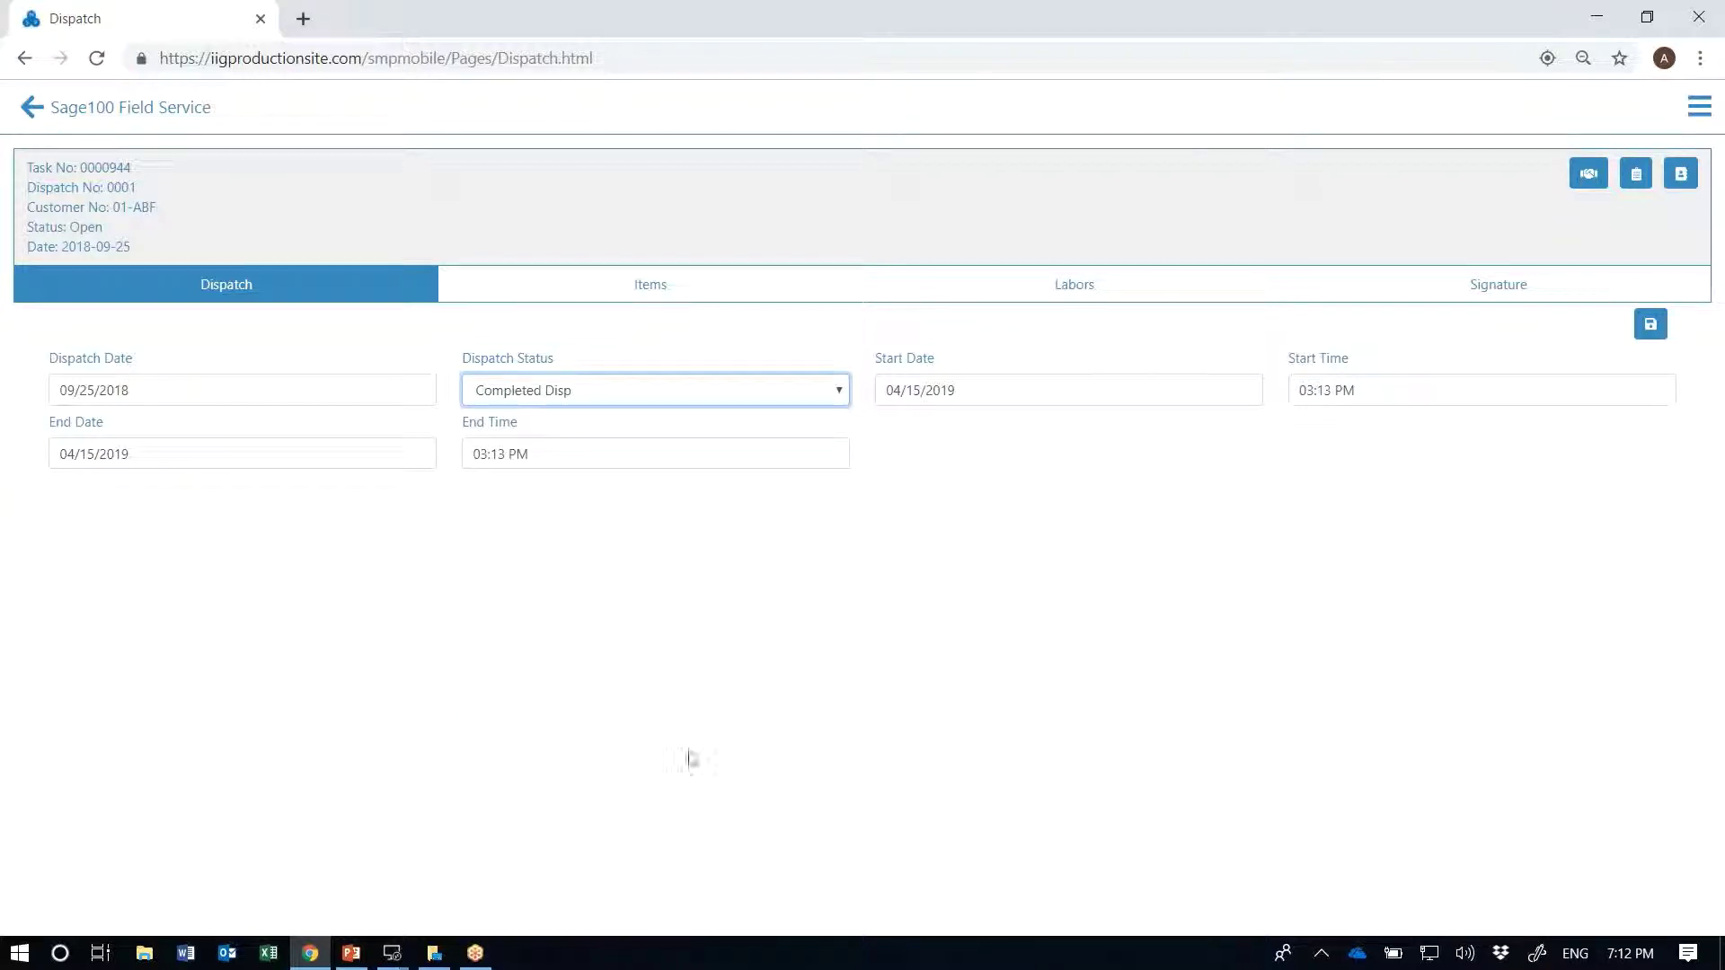
pyautogui.click(687, 285)
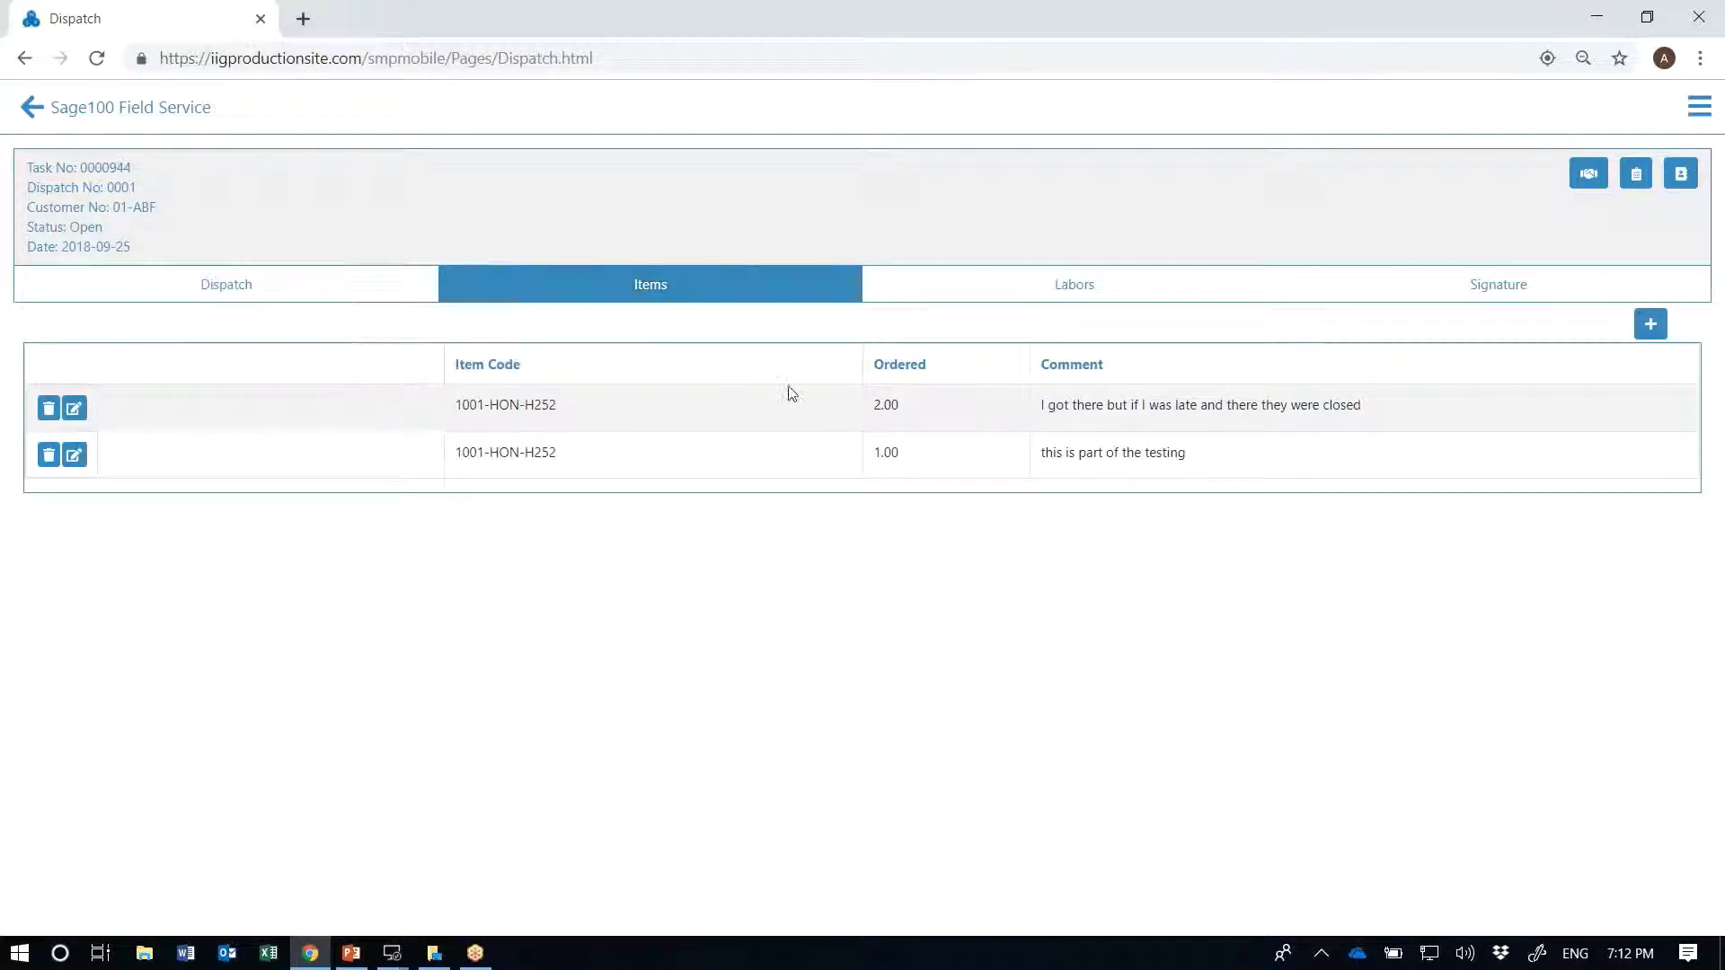
pyautogui.click(75, 411)
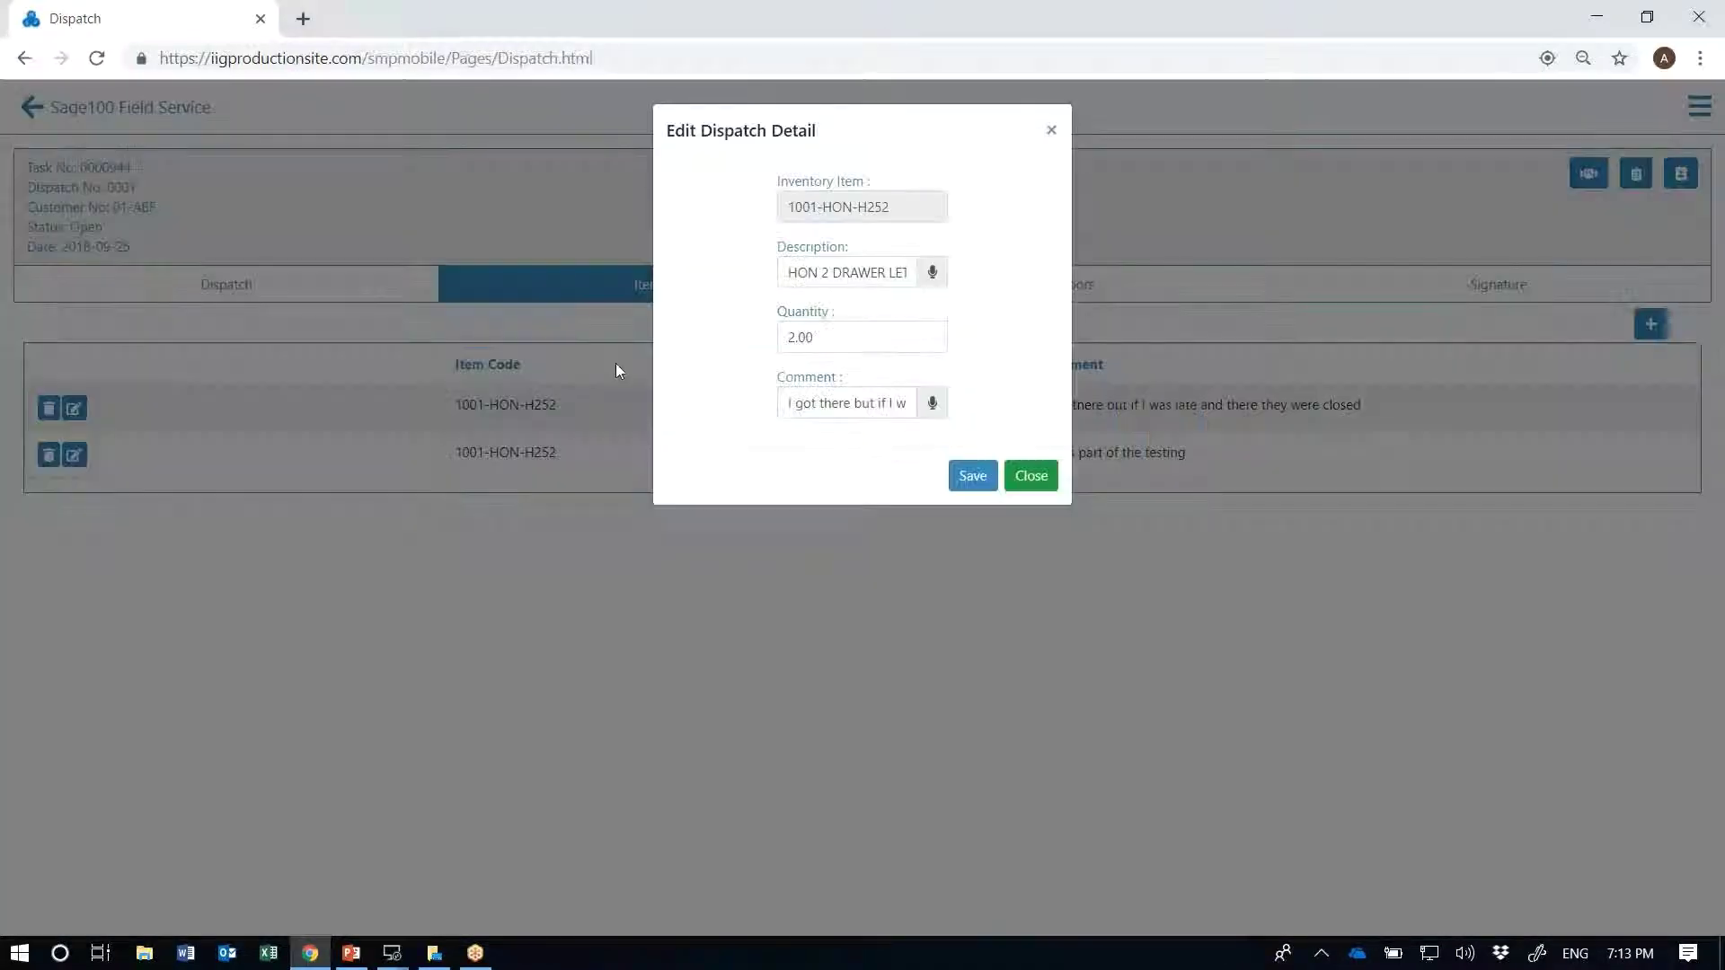
pyautogui.click(931, 332)
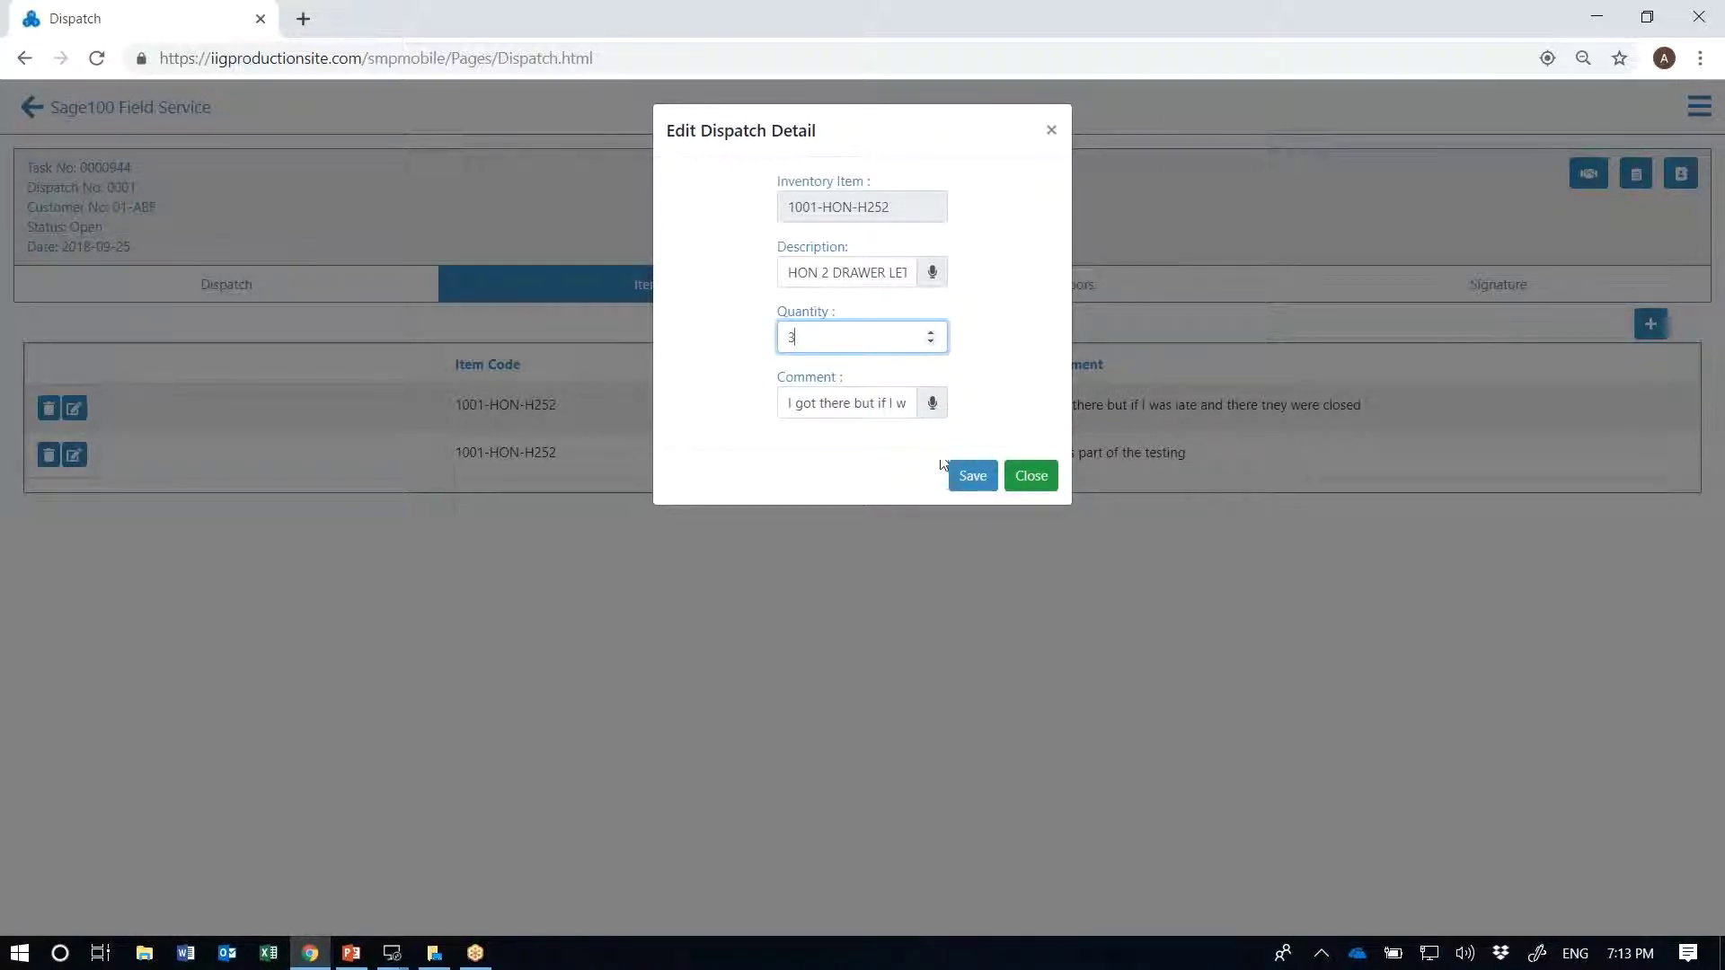
pyautogui.click(953, 481)
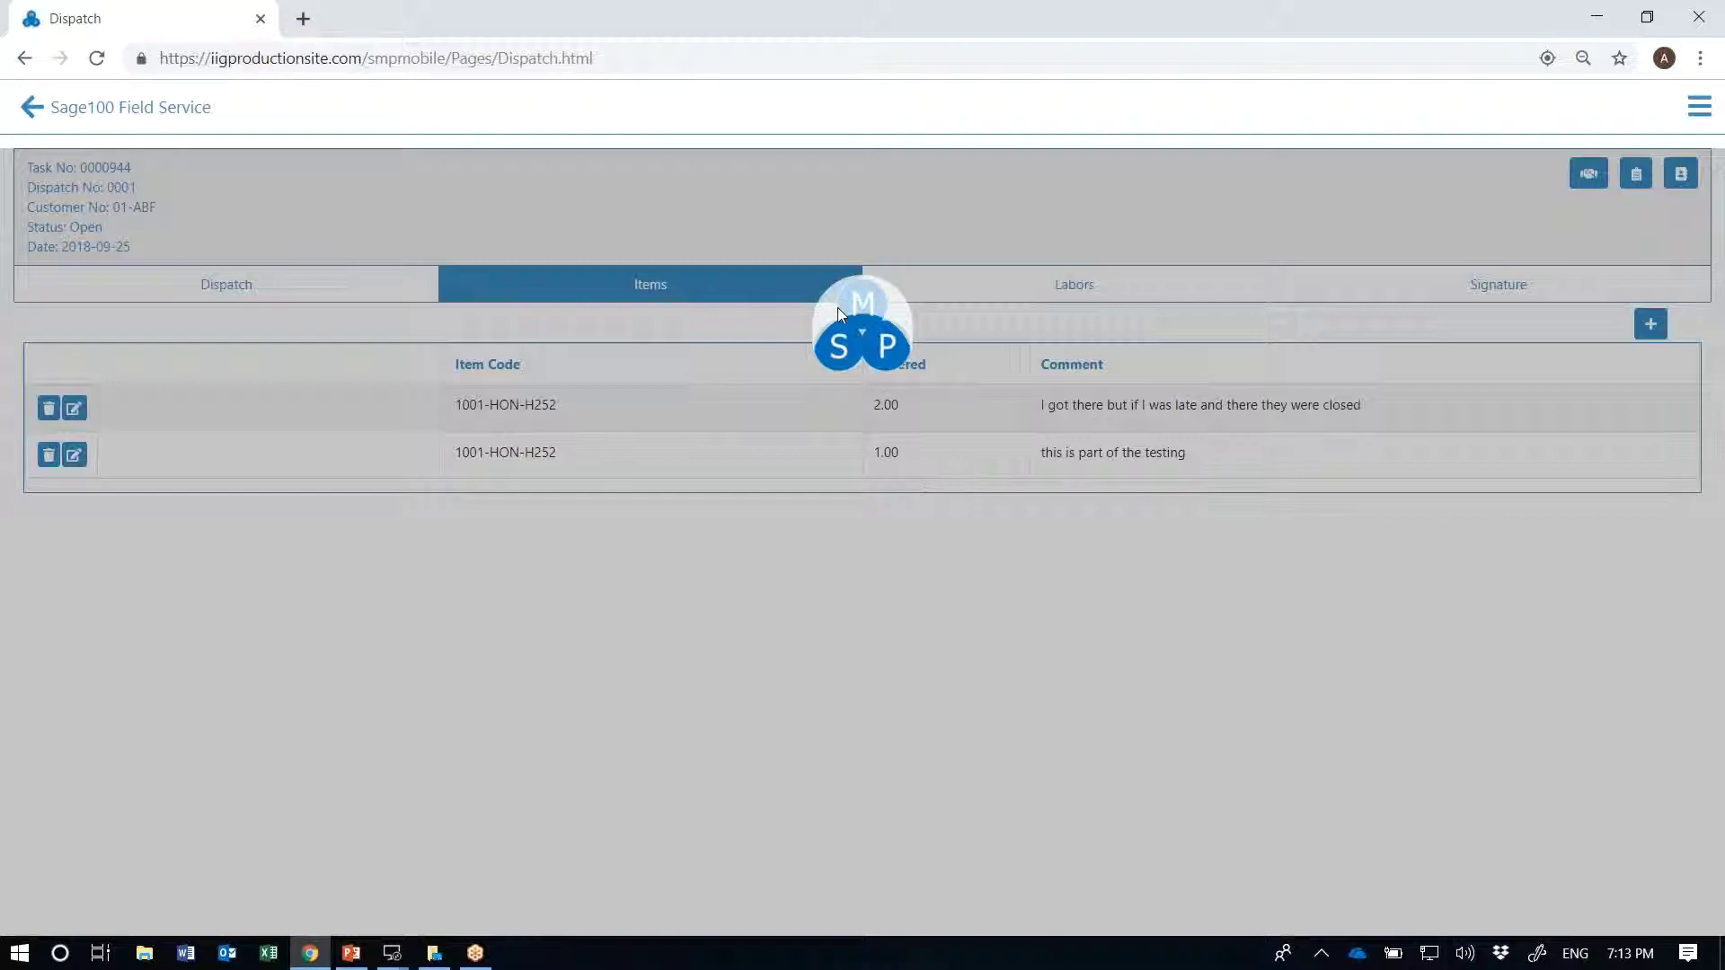
pyautogui.click(947, 288)
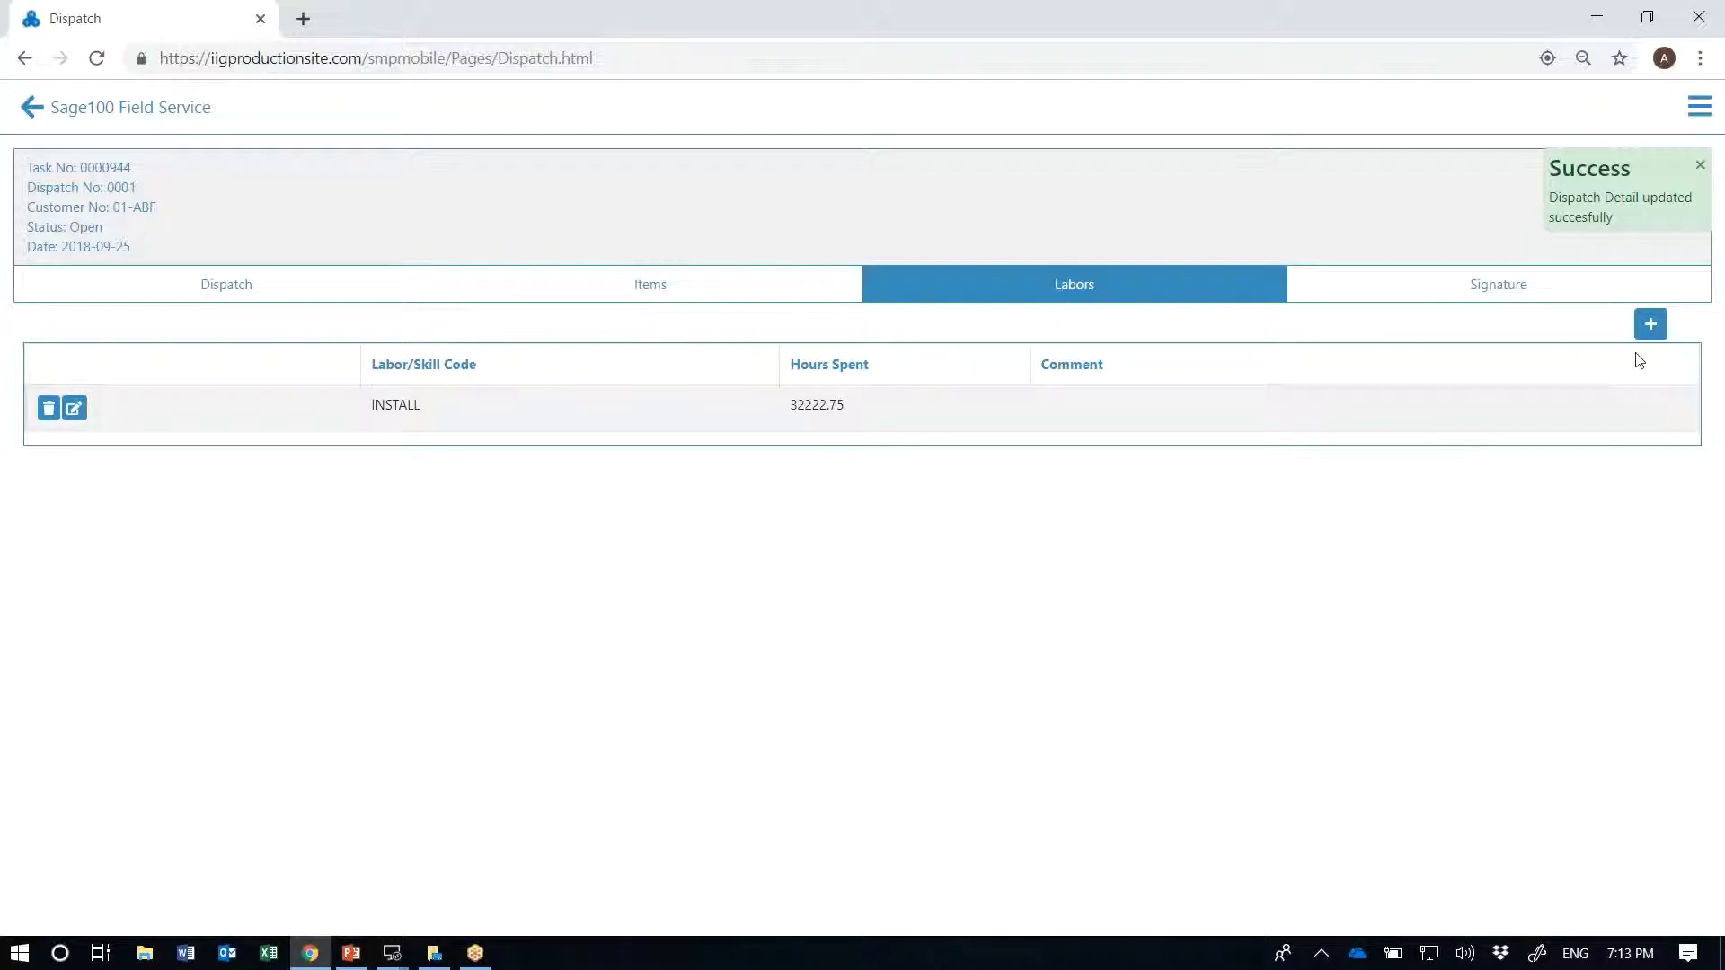
# Step: Add a 1.00-hour TRAING labor line with the dictated comment 'I completed the training of for technicians today'
pyautogui.click(1651, 324)
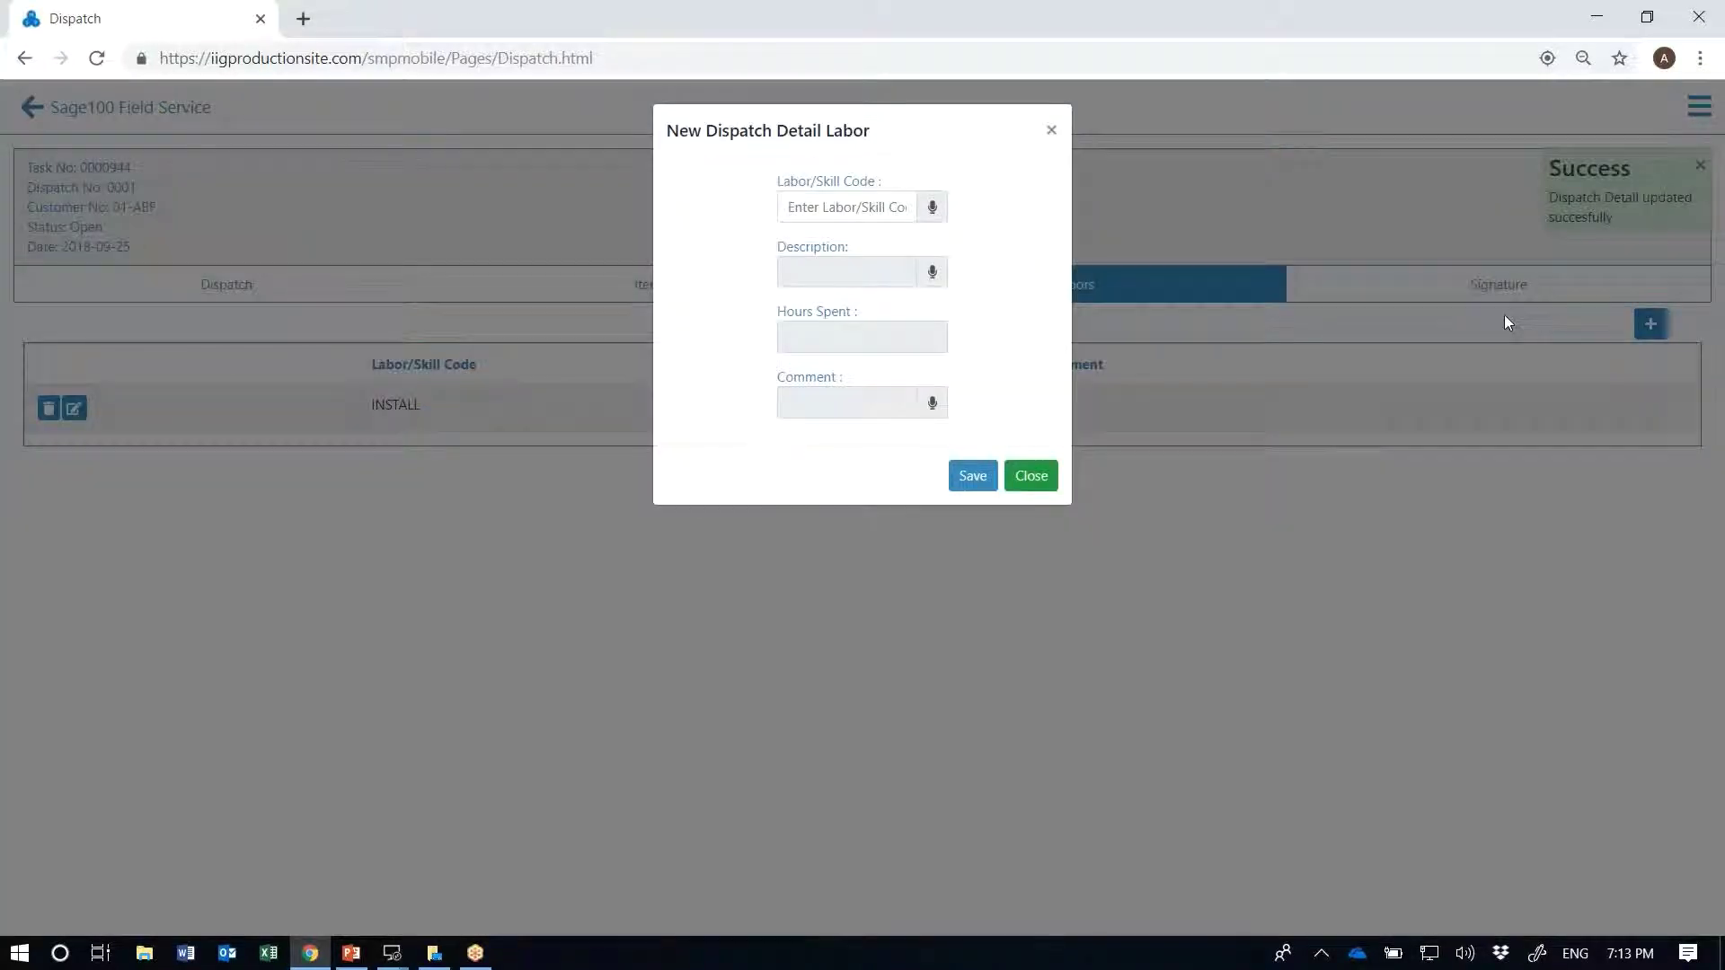
pyautogui.click(871, 208)
pyautogui.write('tra')
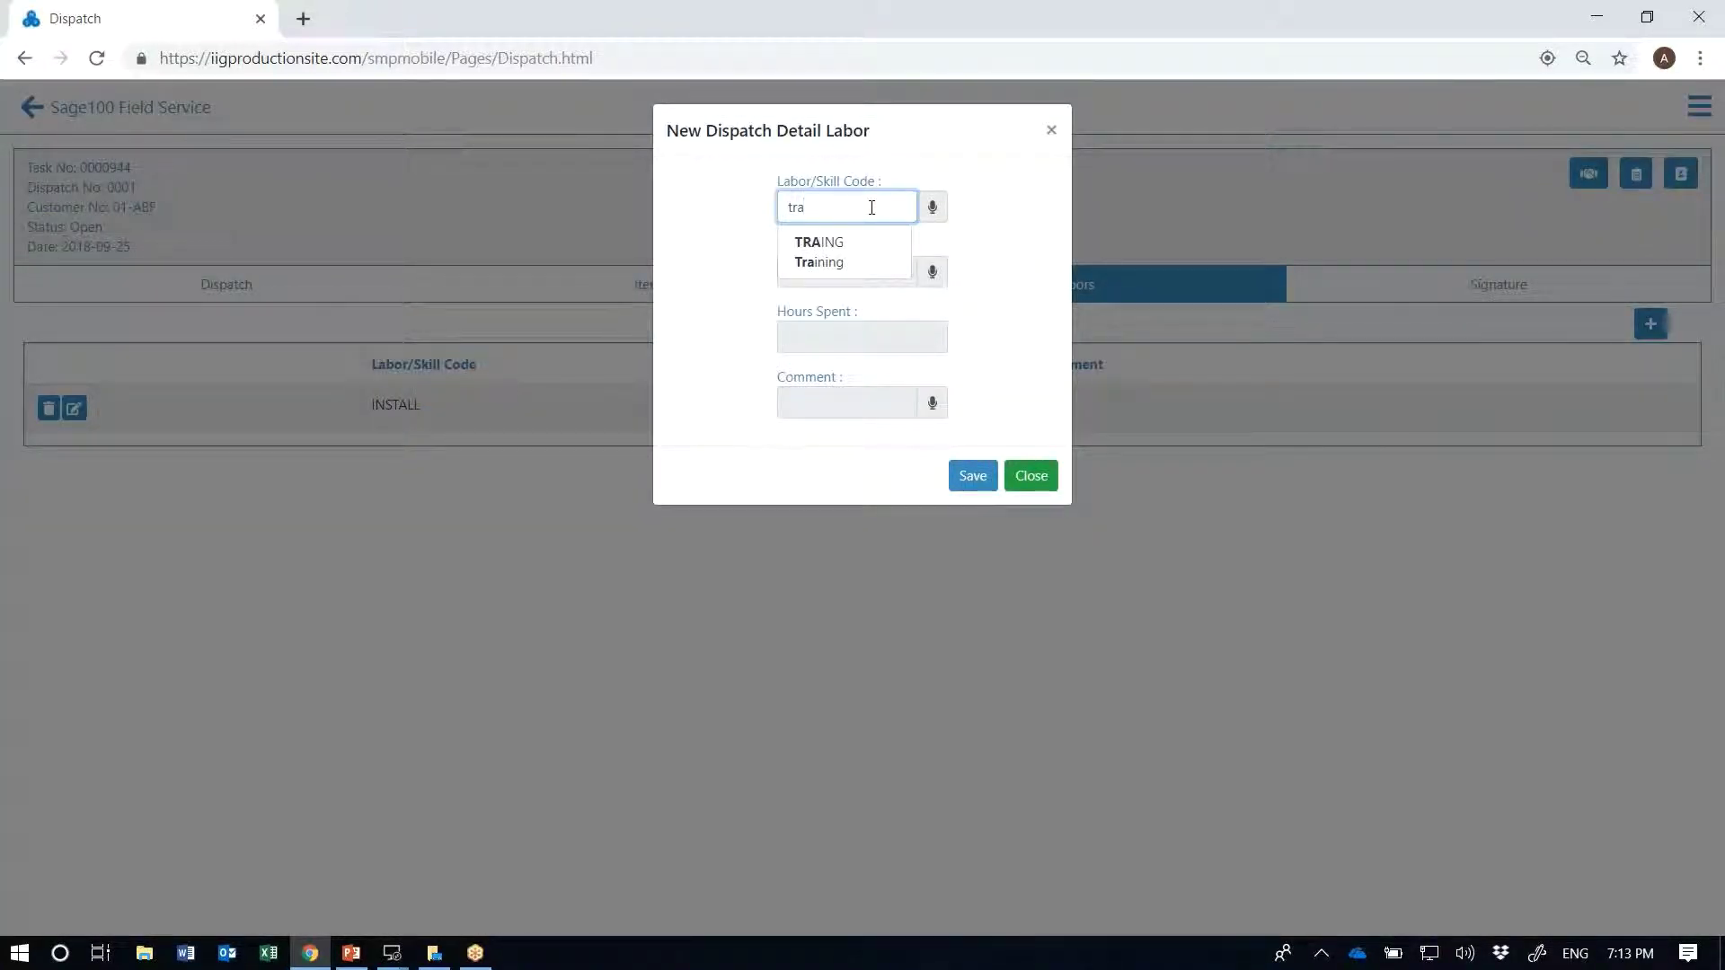
pyautogui.click(849, 245)
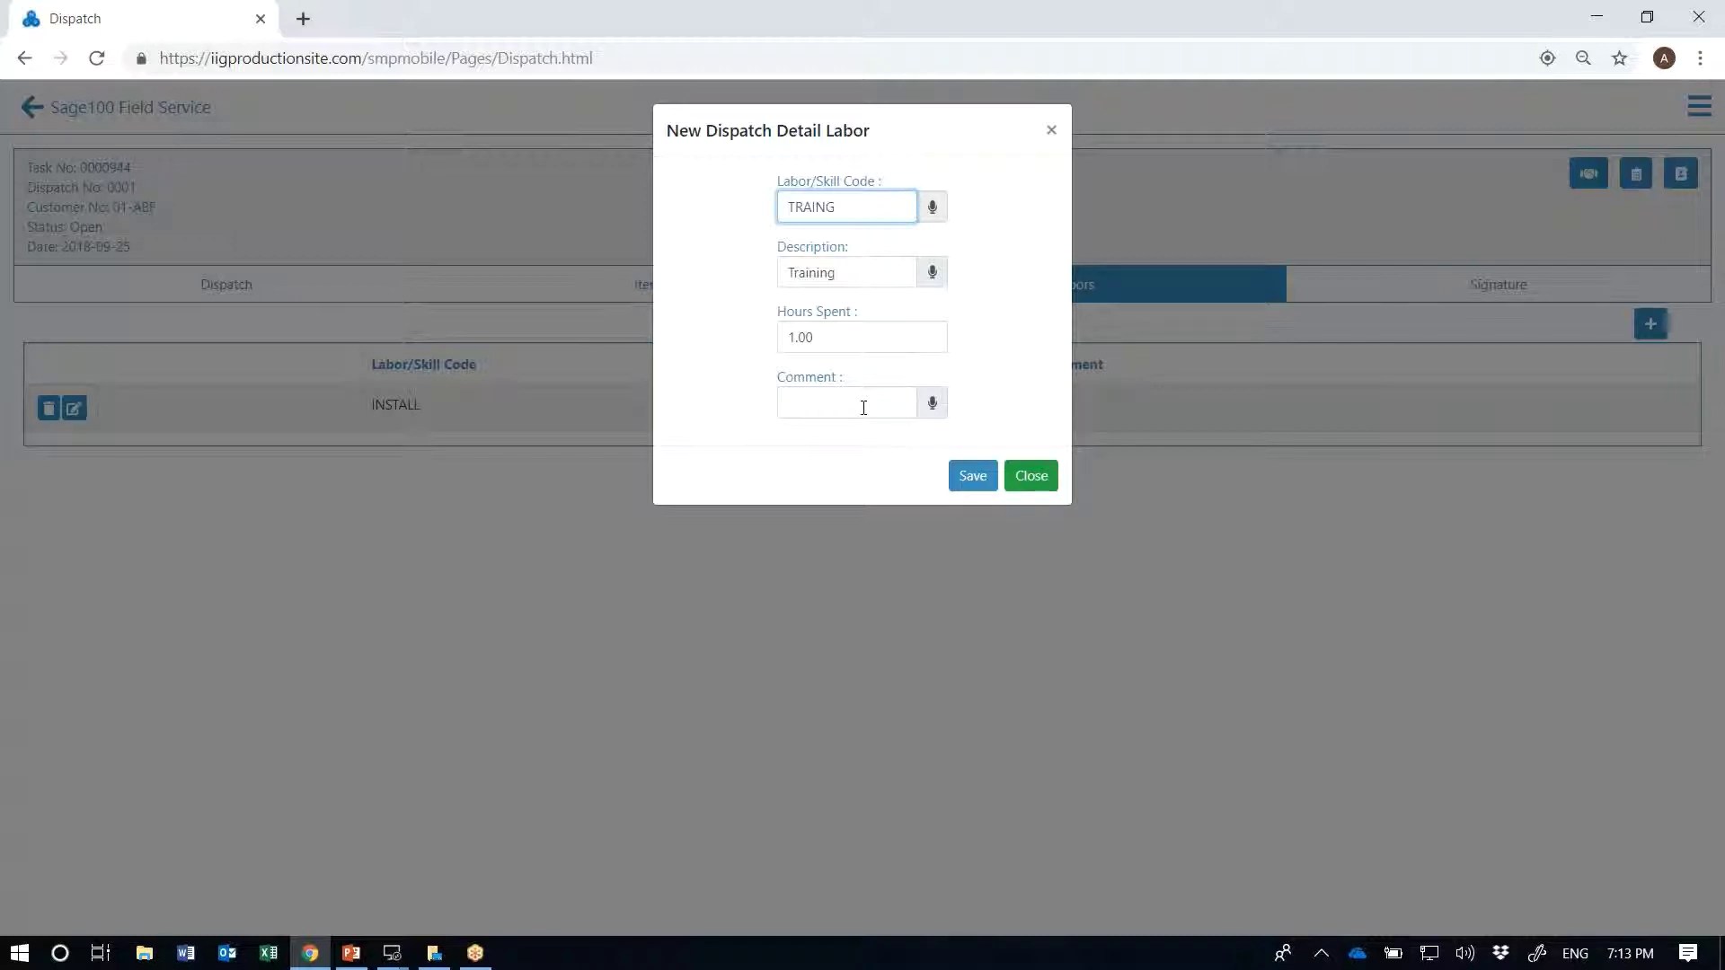
pyautogui.click(933, 405)
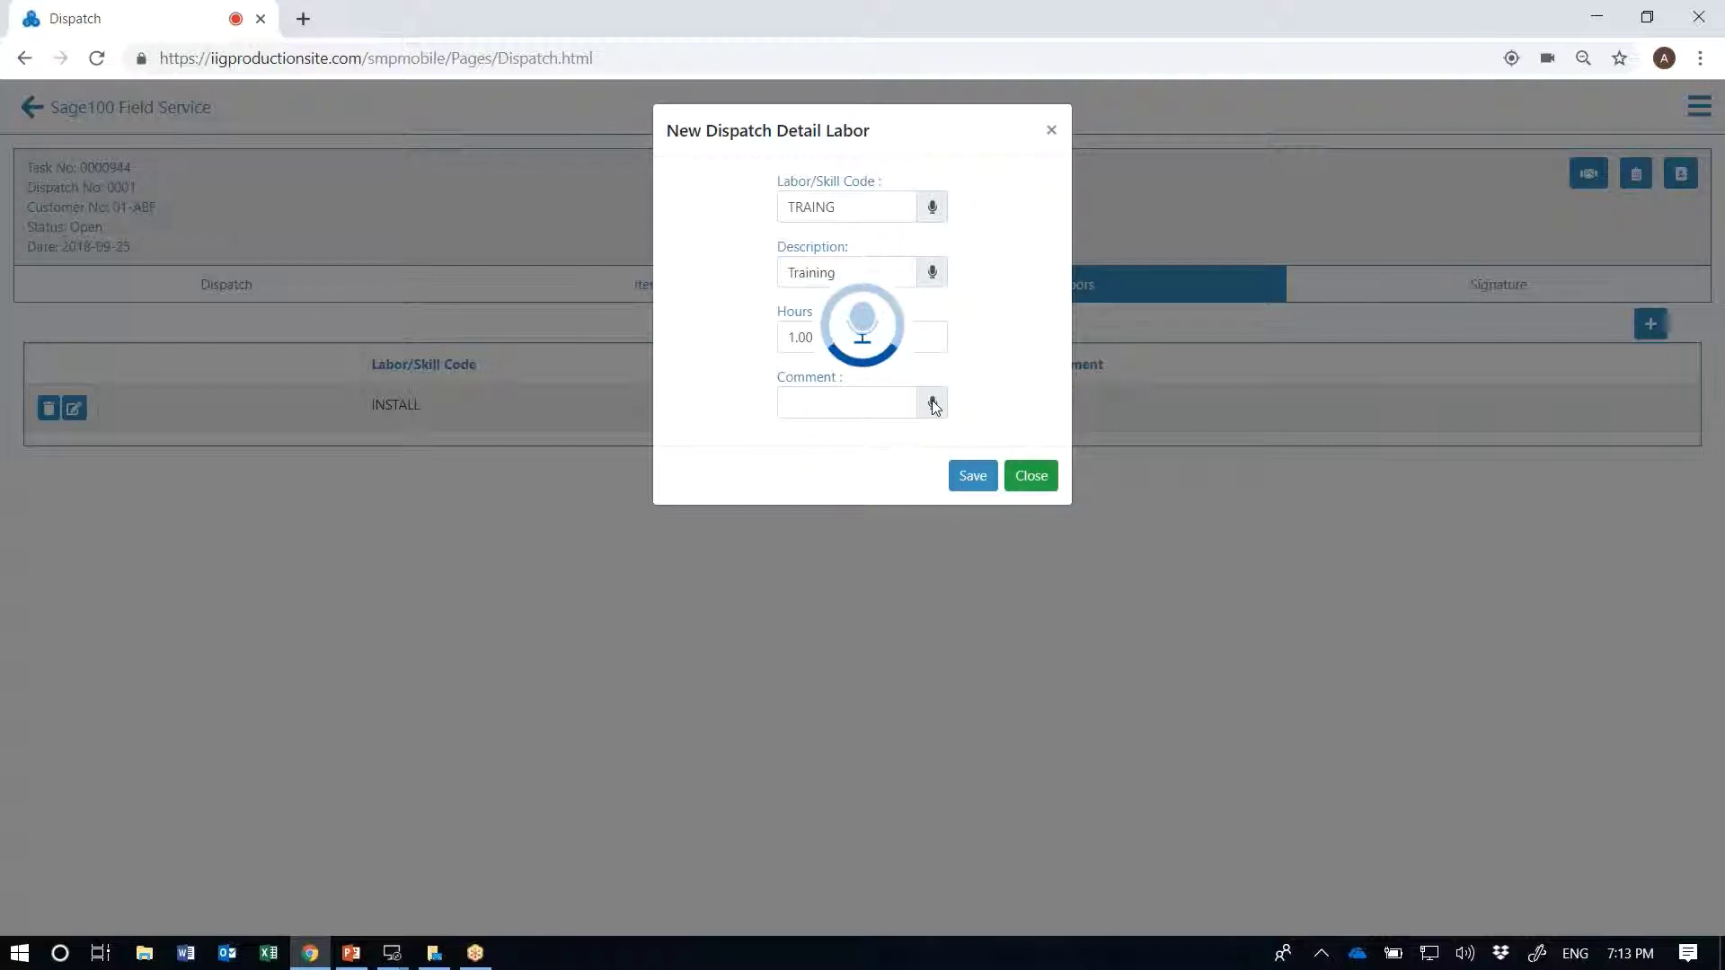
pyautogui.click(970, 475)
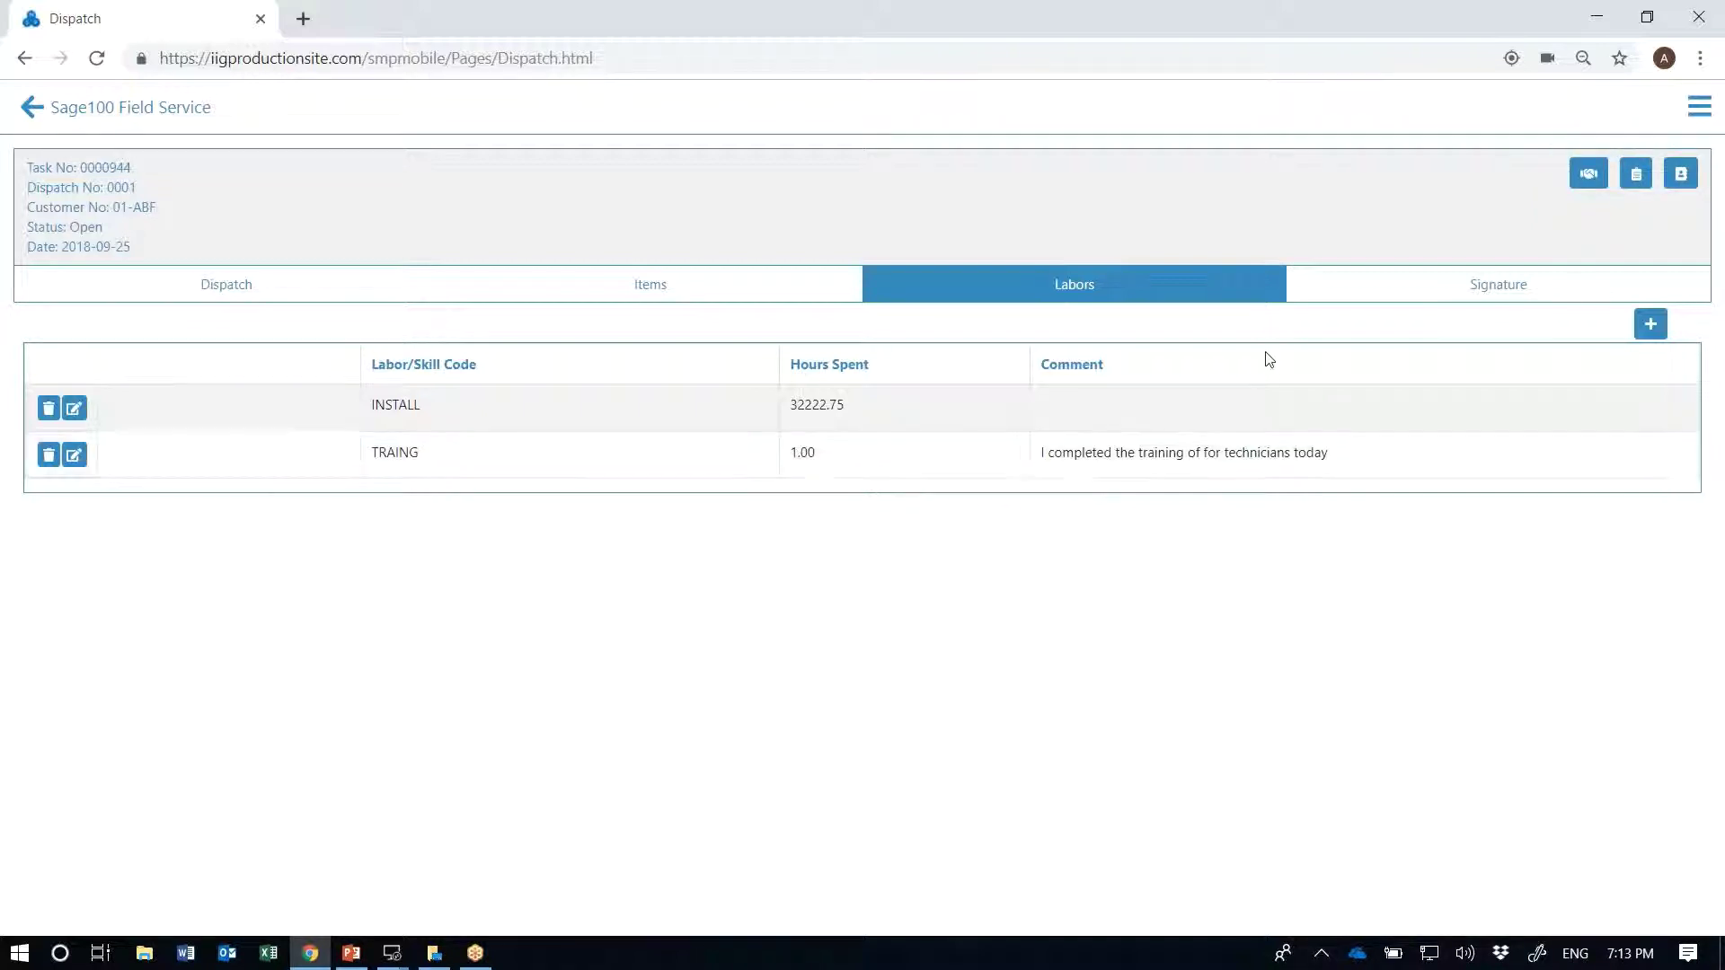
# Step: Draw the customer's signature on the Signature tab and save it to the dispatch
pyautogui.click(1357, 294)
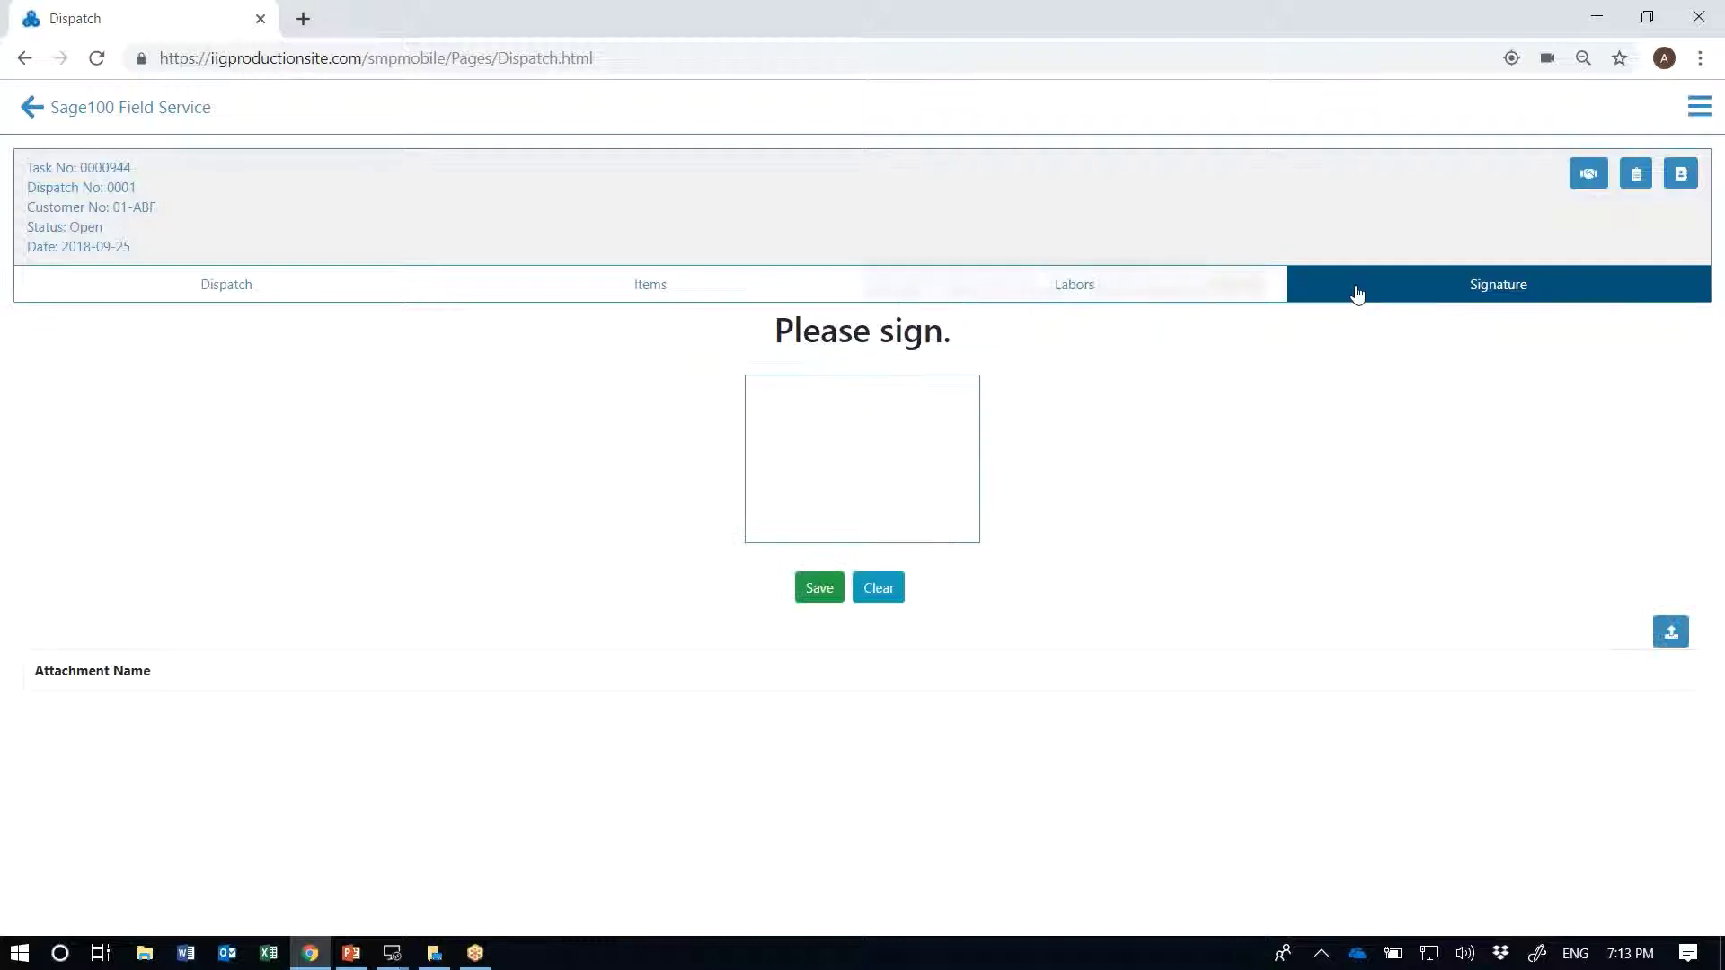
pyautogui.moveTo(873, 490)
pyautogui.mouseDown()
pyautogui.moveTo(941, 399)
pyautogui.moveTo(925, 496)
pyautogui.mouseUp()
pyautogui.click(821, 588)
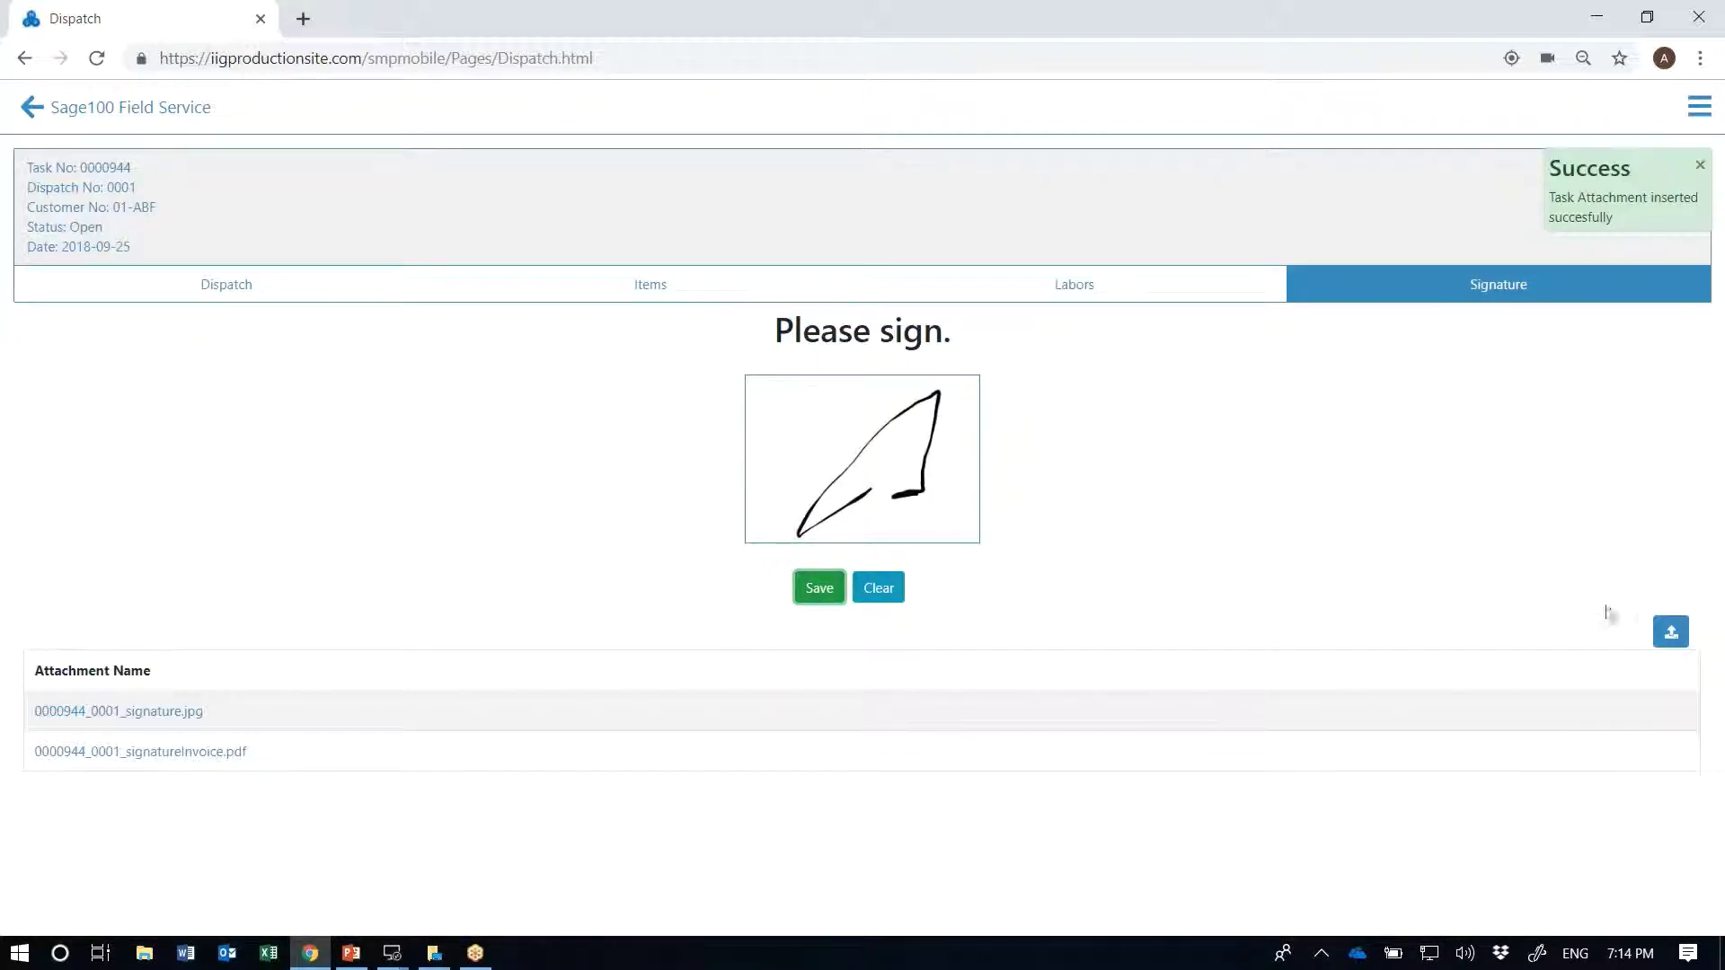
# Step: Attach the Sage-NA-Partner-Program-_MM_031319_FINAL-1.pdf file to dispatch 0001
pyautogui.click(1671, 634)
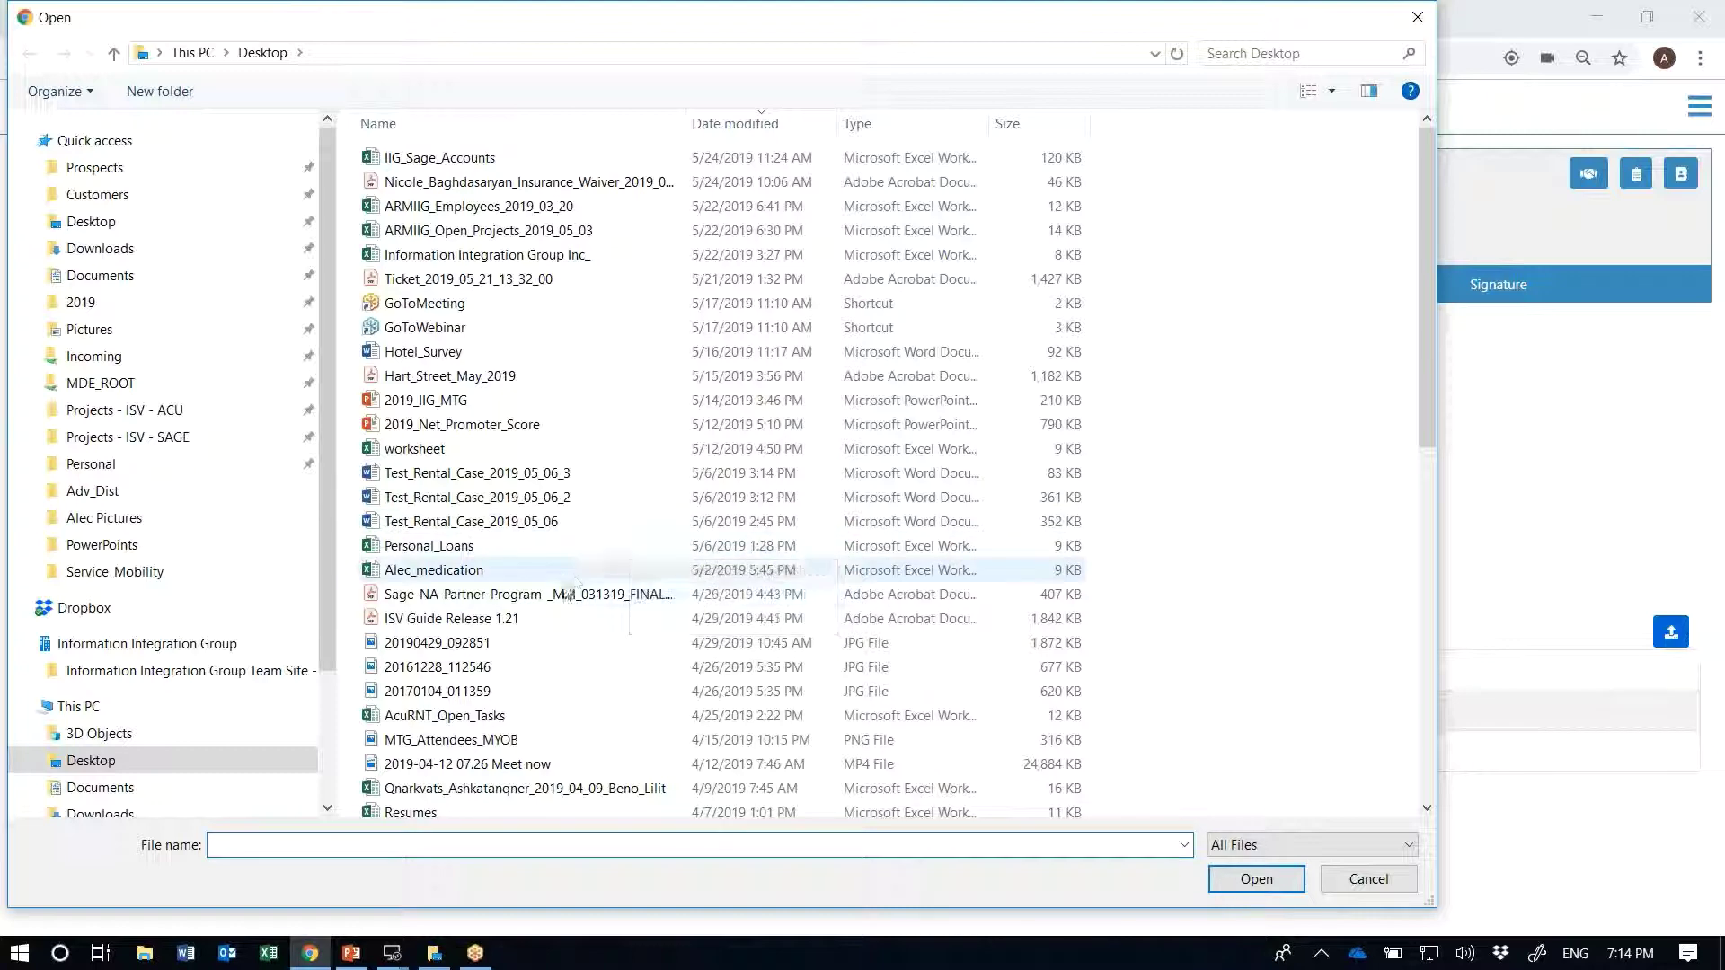
pyautogui.doubleClick(567, 594)
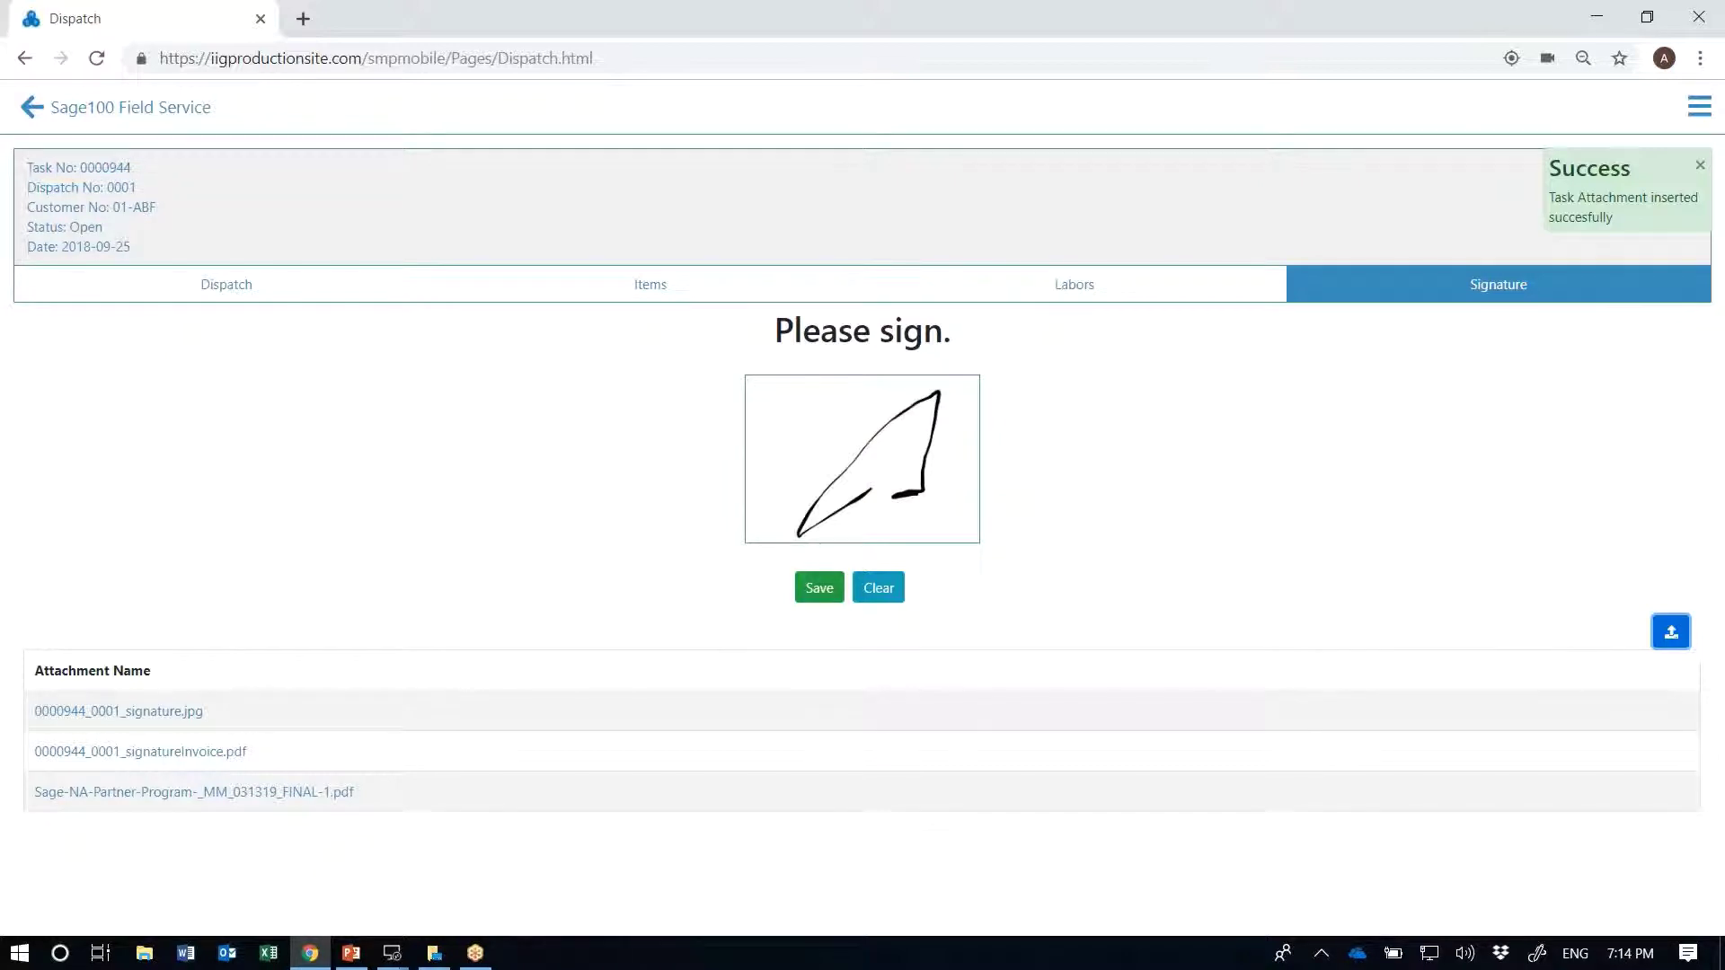
pyautogui.click(1698, 108)
pyautogui.click(1628, 199)
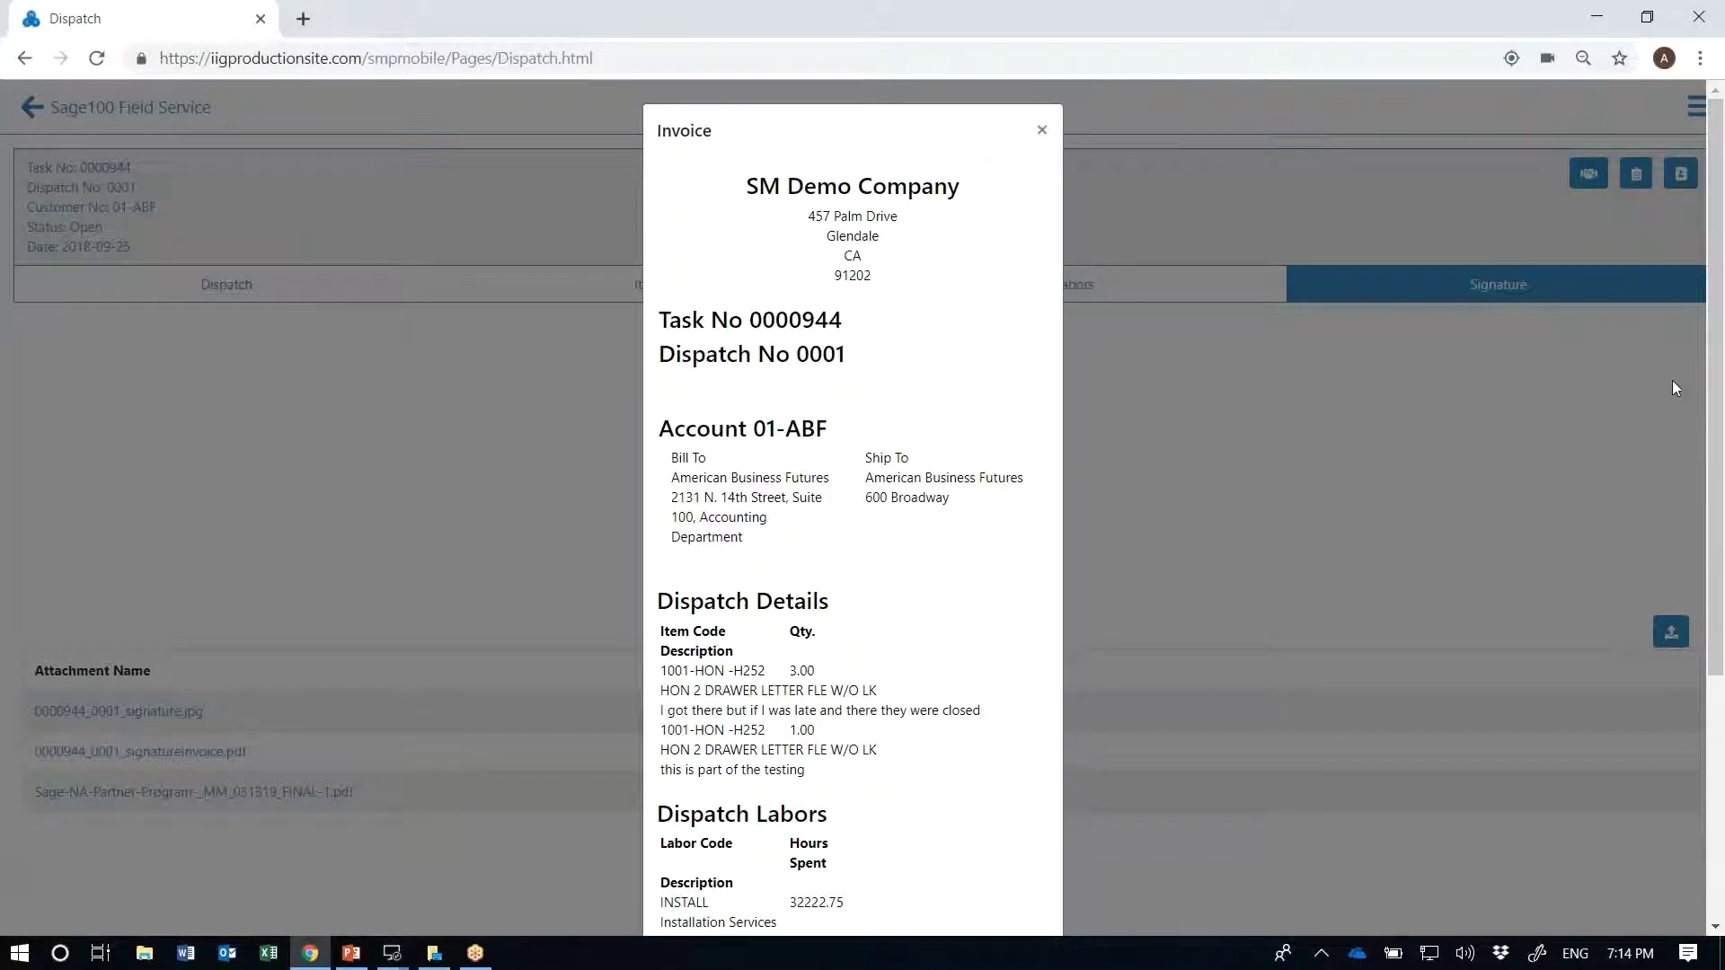
pyautogui.scroll(-4, 1709, 386)
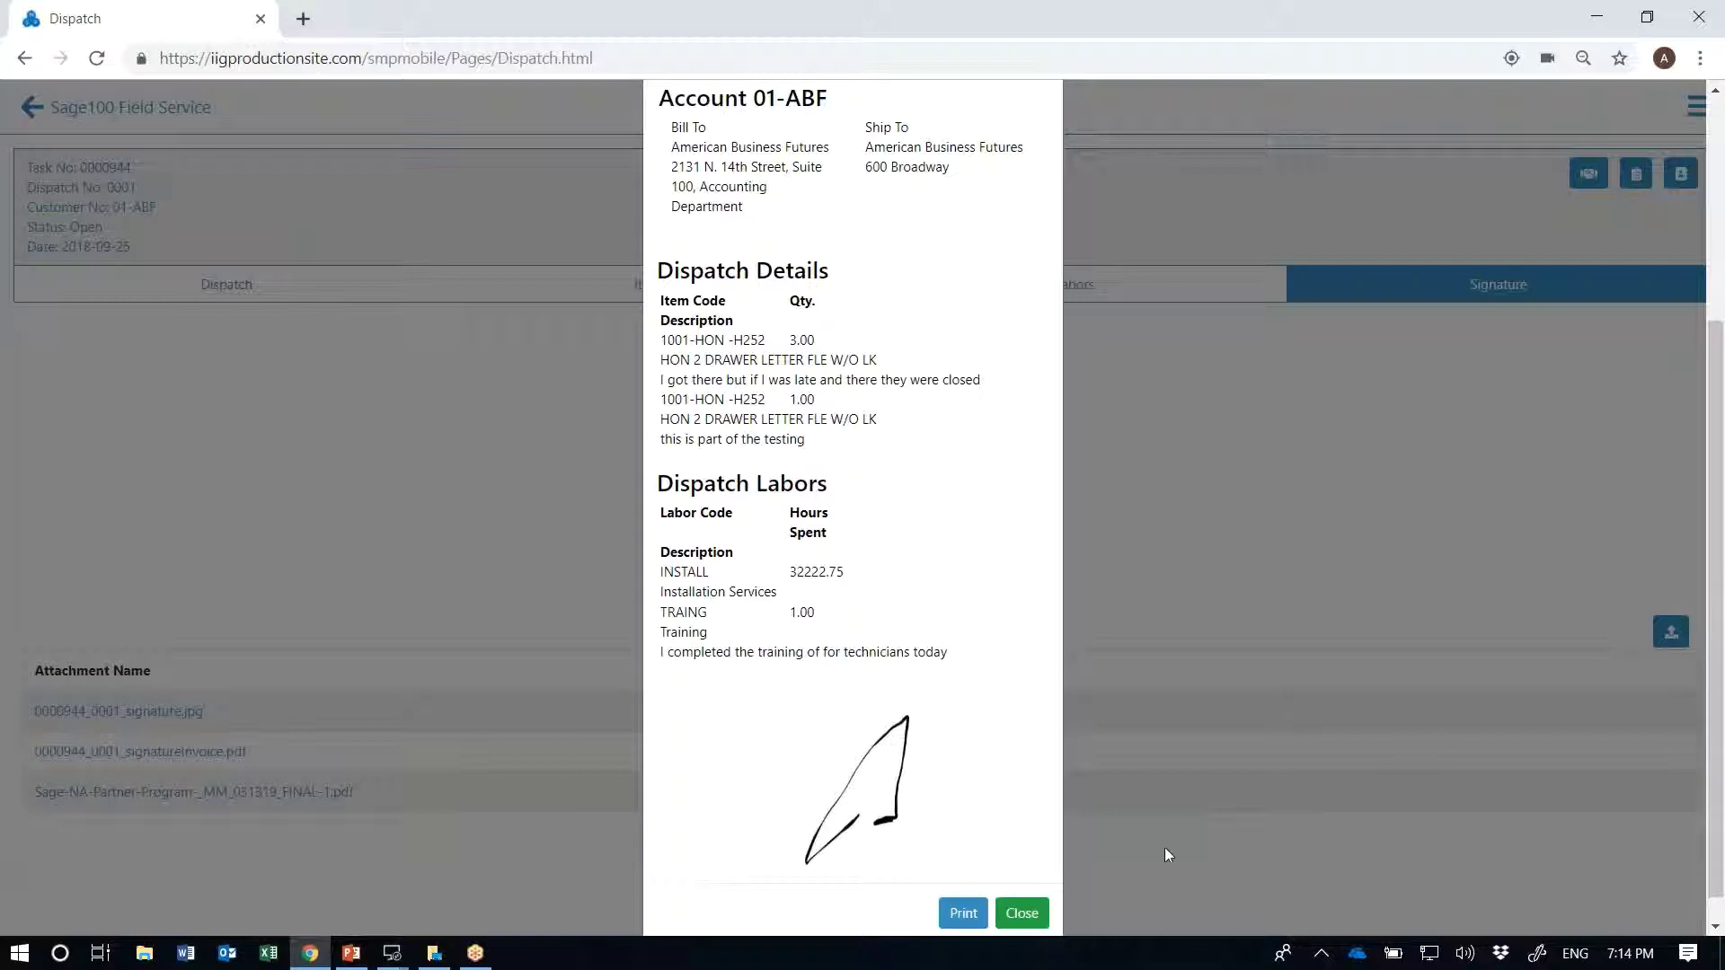
pyautogui.click(1021, 913)
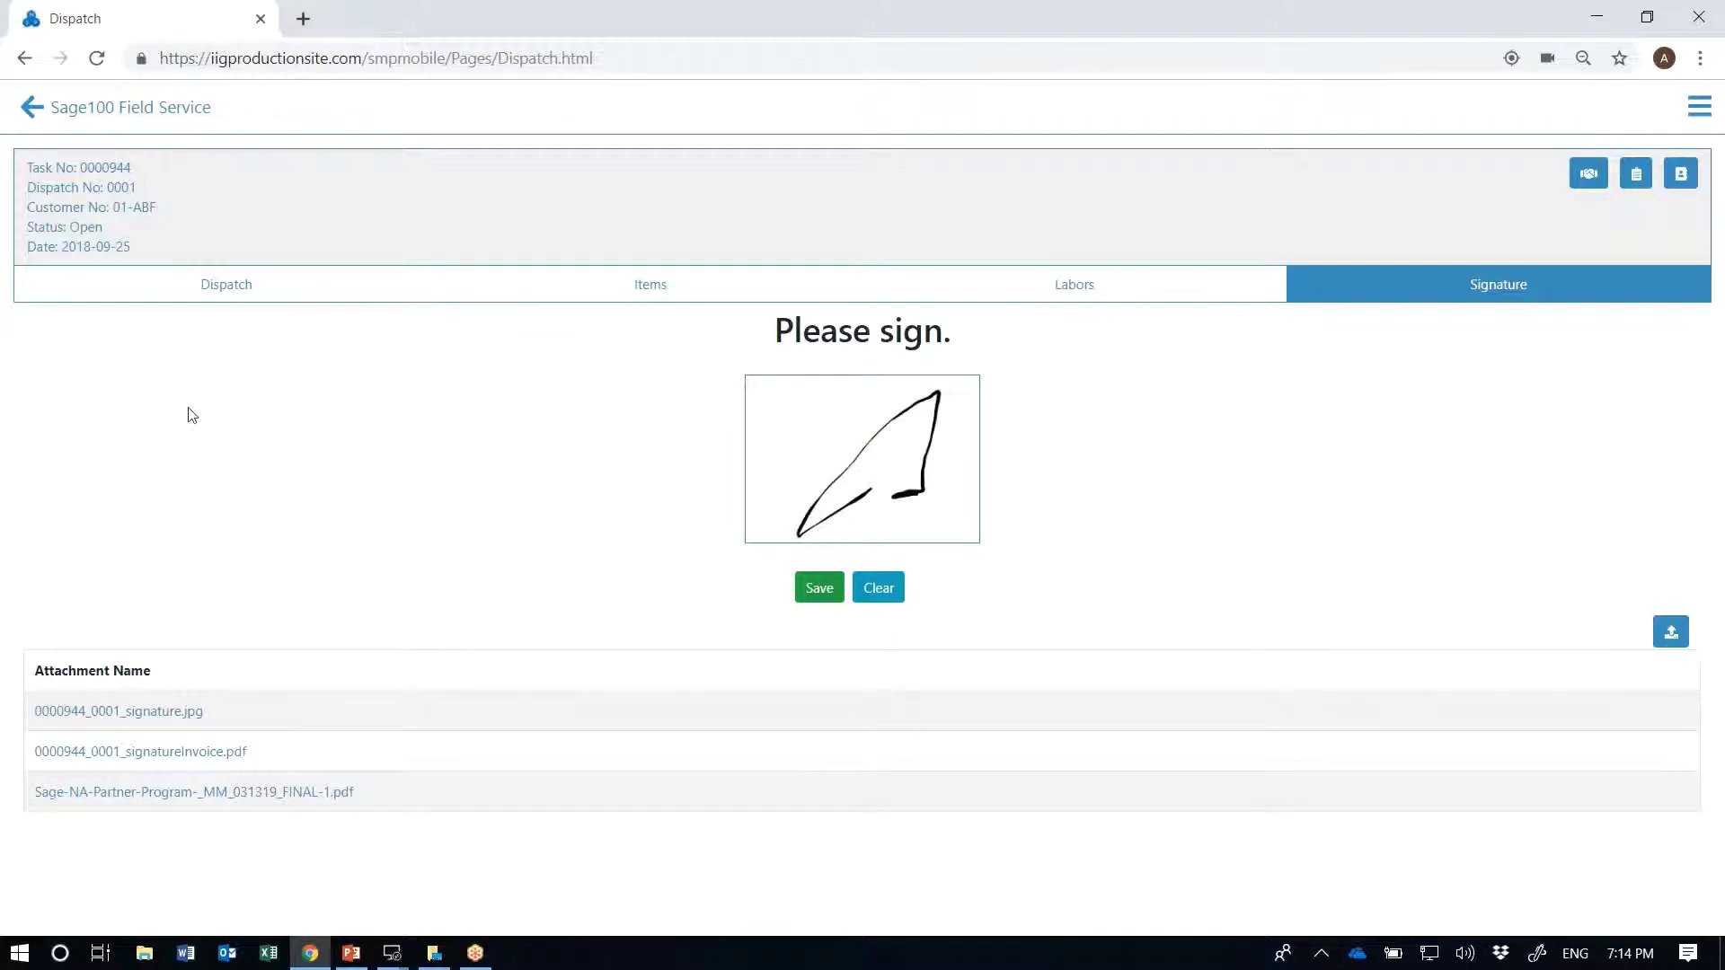
# Step: Go back from dispatch 0001 to the Dispatches list
pyautogui.click(31, 108)
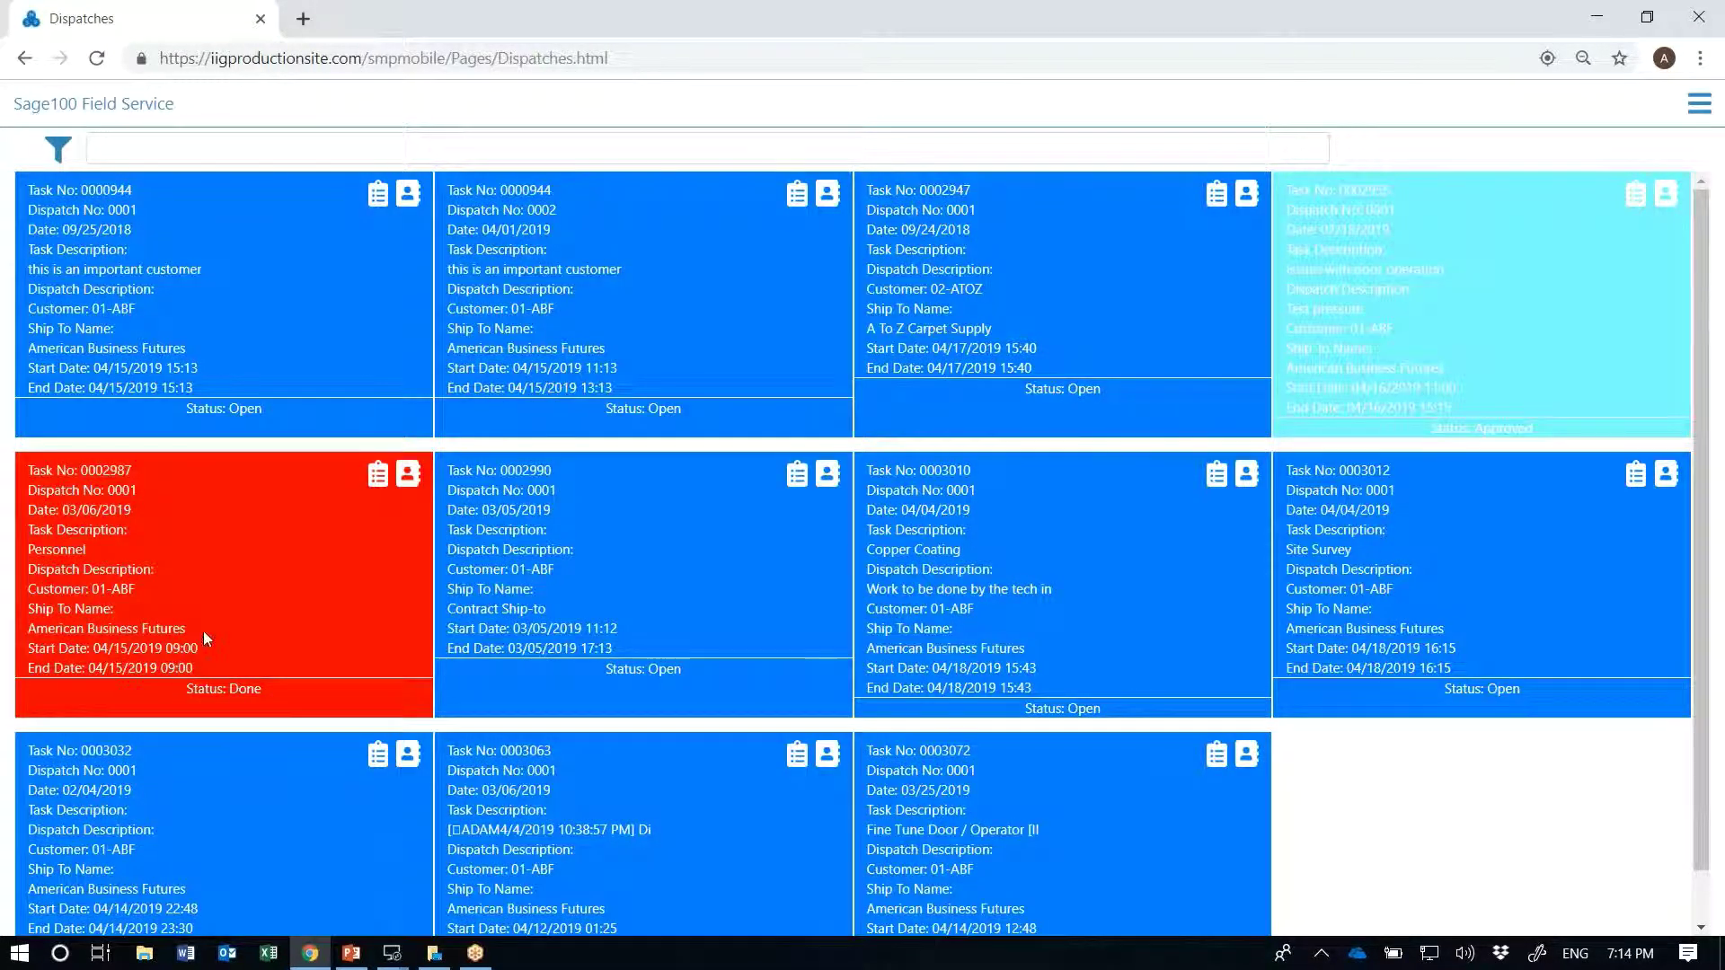
# Step: On the remote Sage 100 desktop, load task 944 in Task Data Entry and dismiss the credit history warning
pyautogui.click(392, 952)
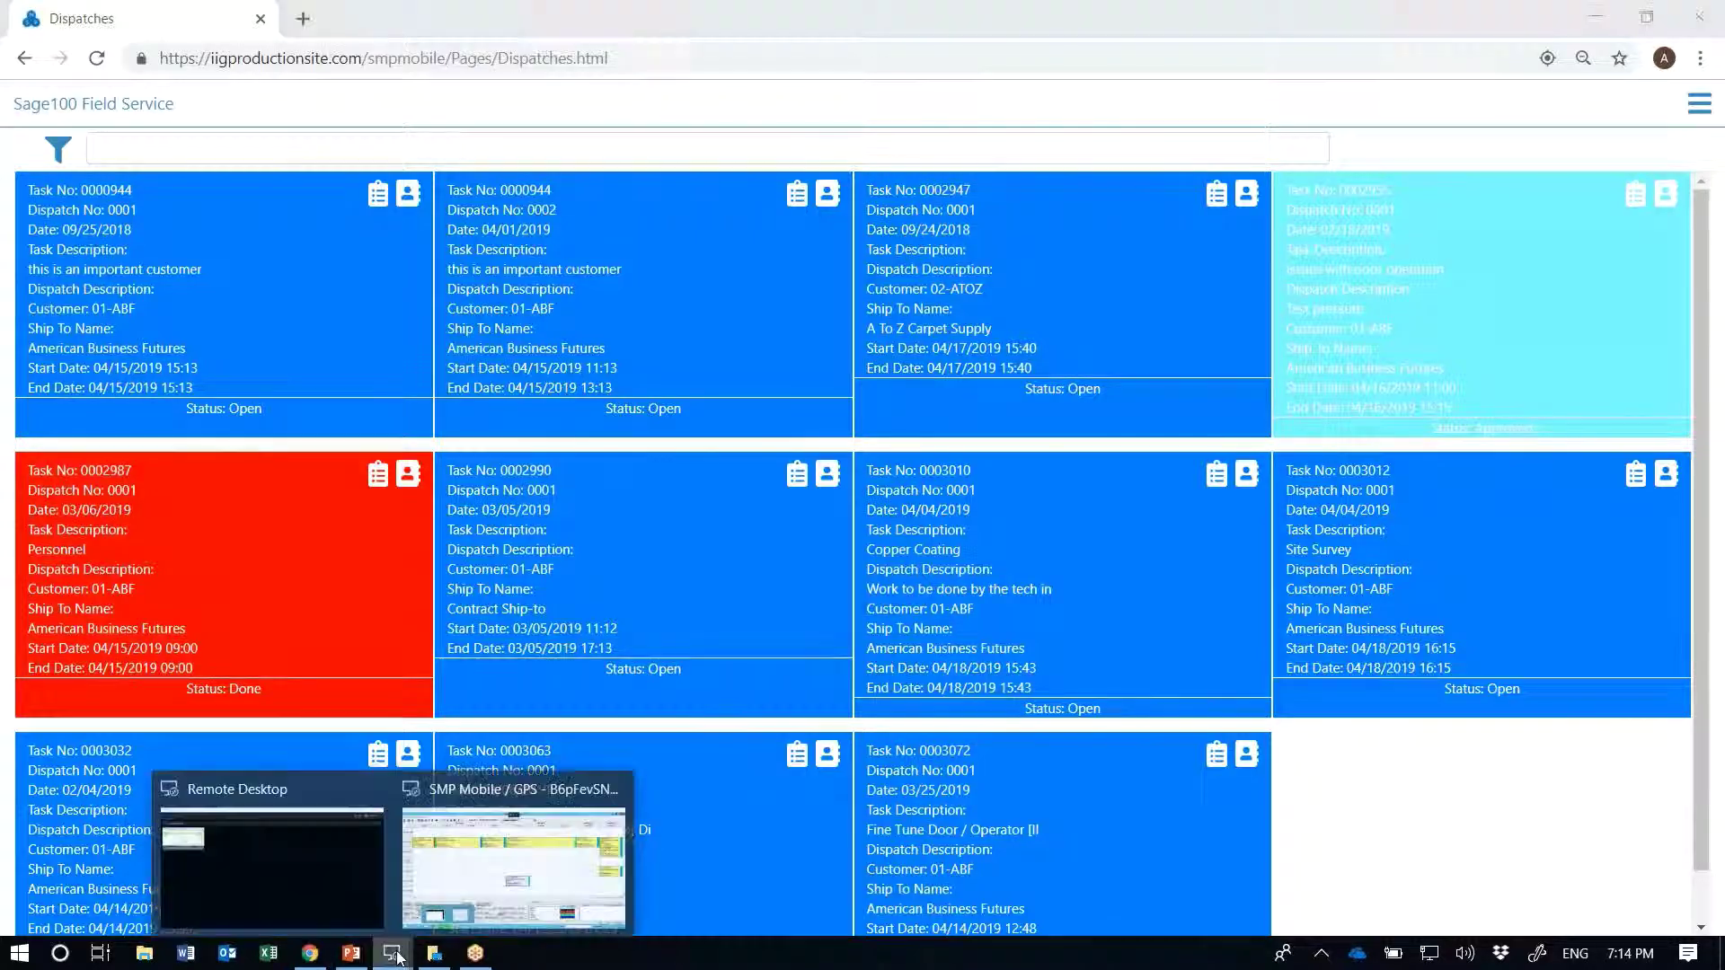
pyautogui.click(520, 861)
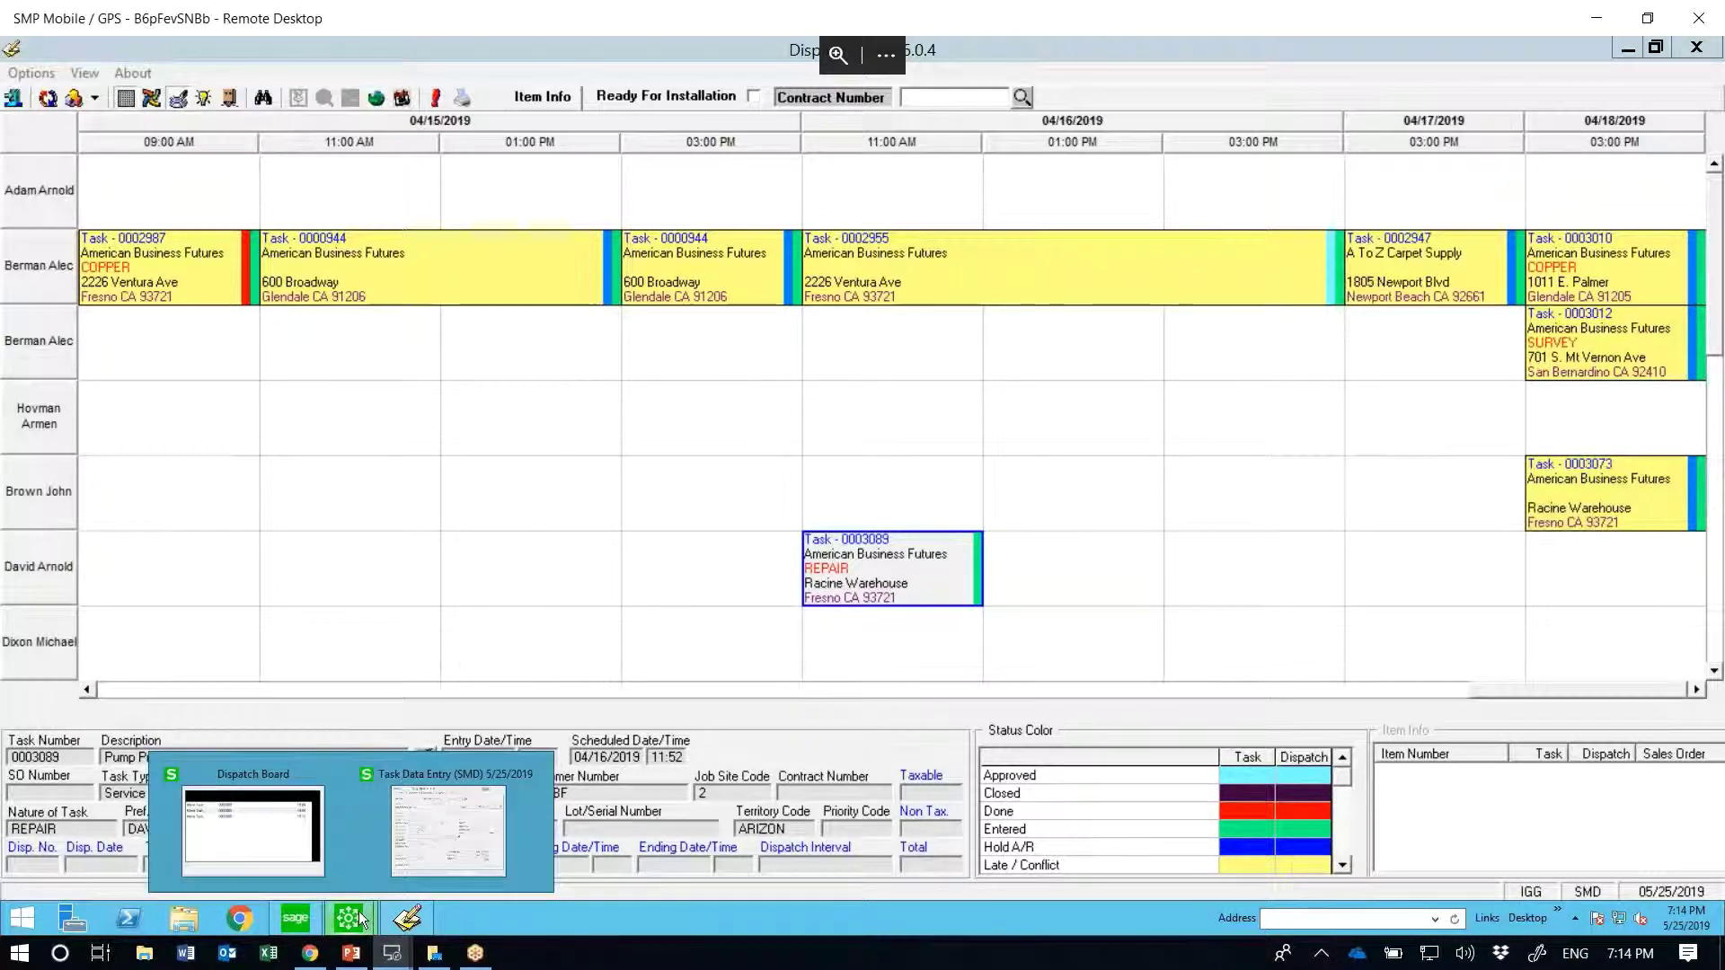
pyautogui.click(374, 842)
pyautogui.write('944')
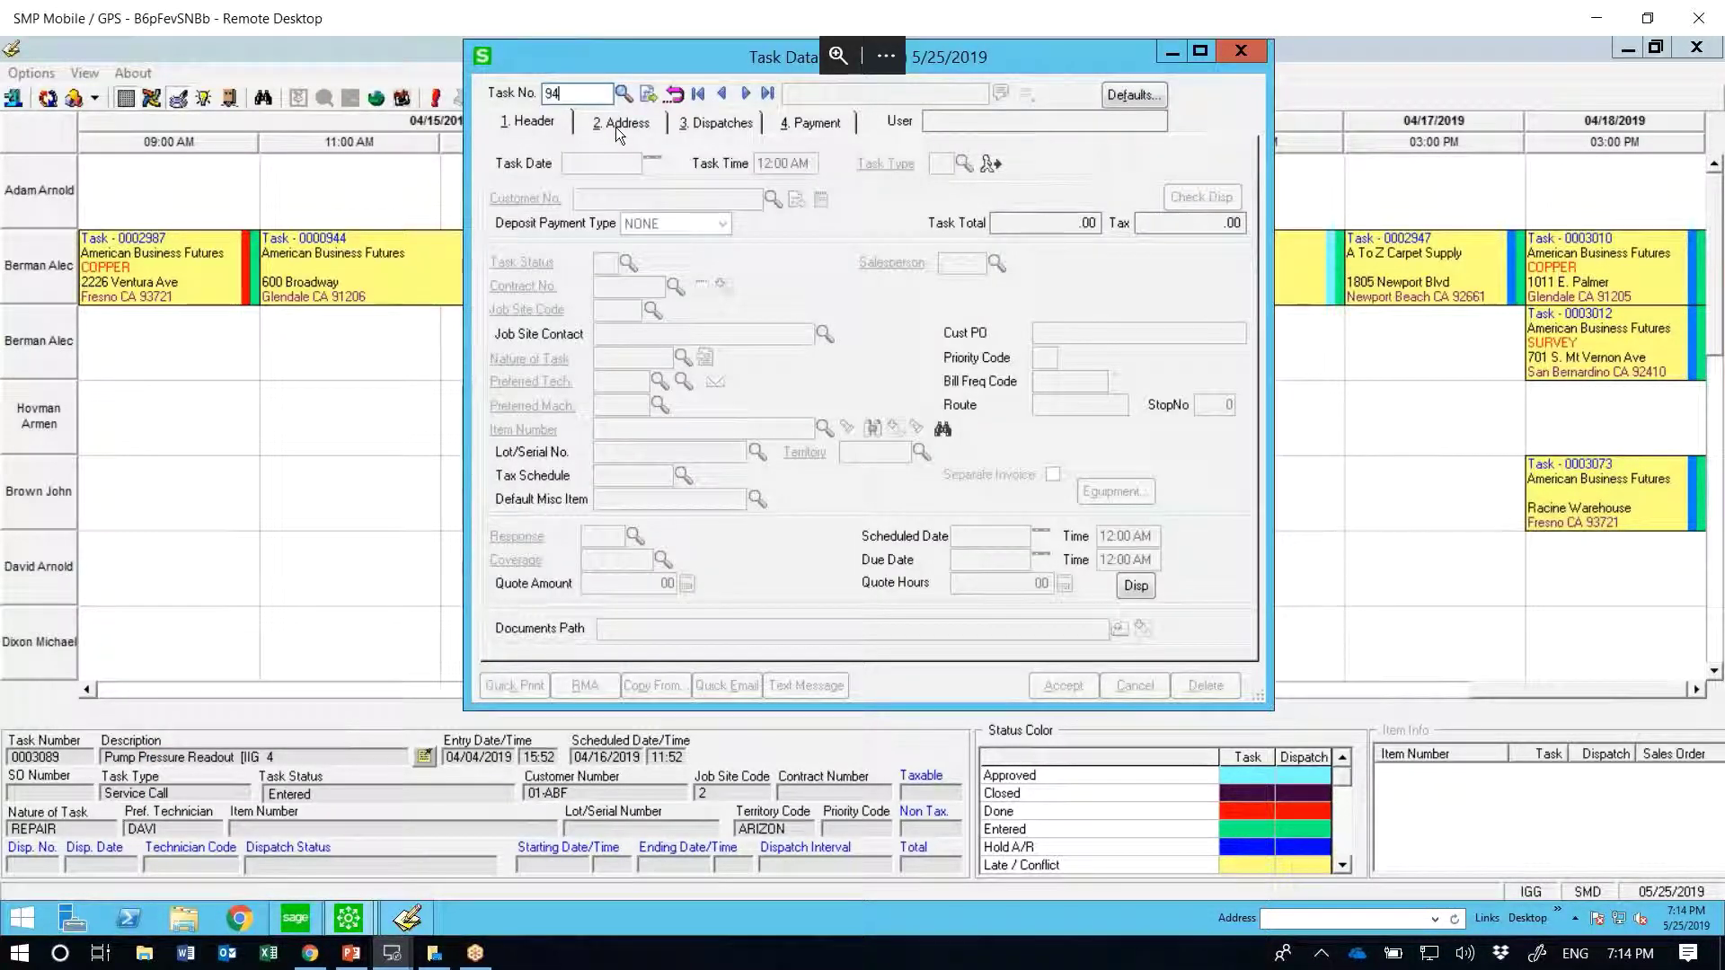
pyautogui.press('Tab')
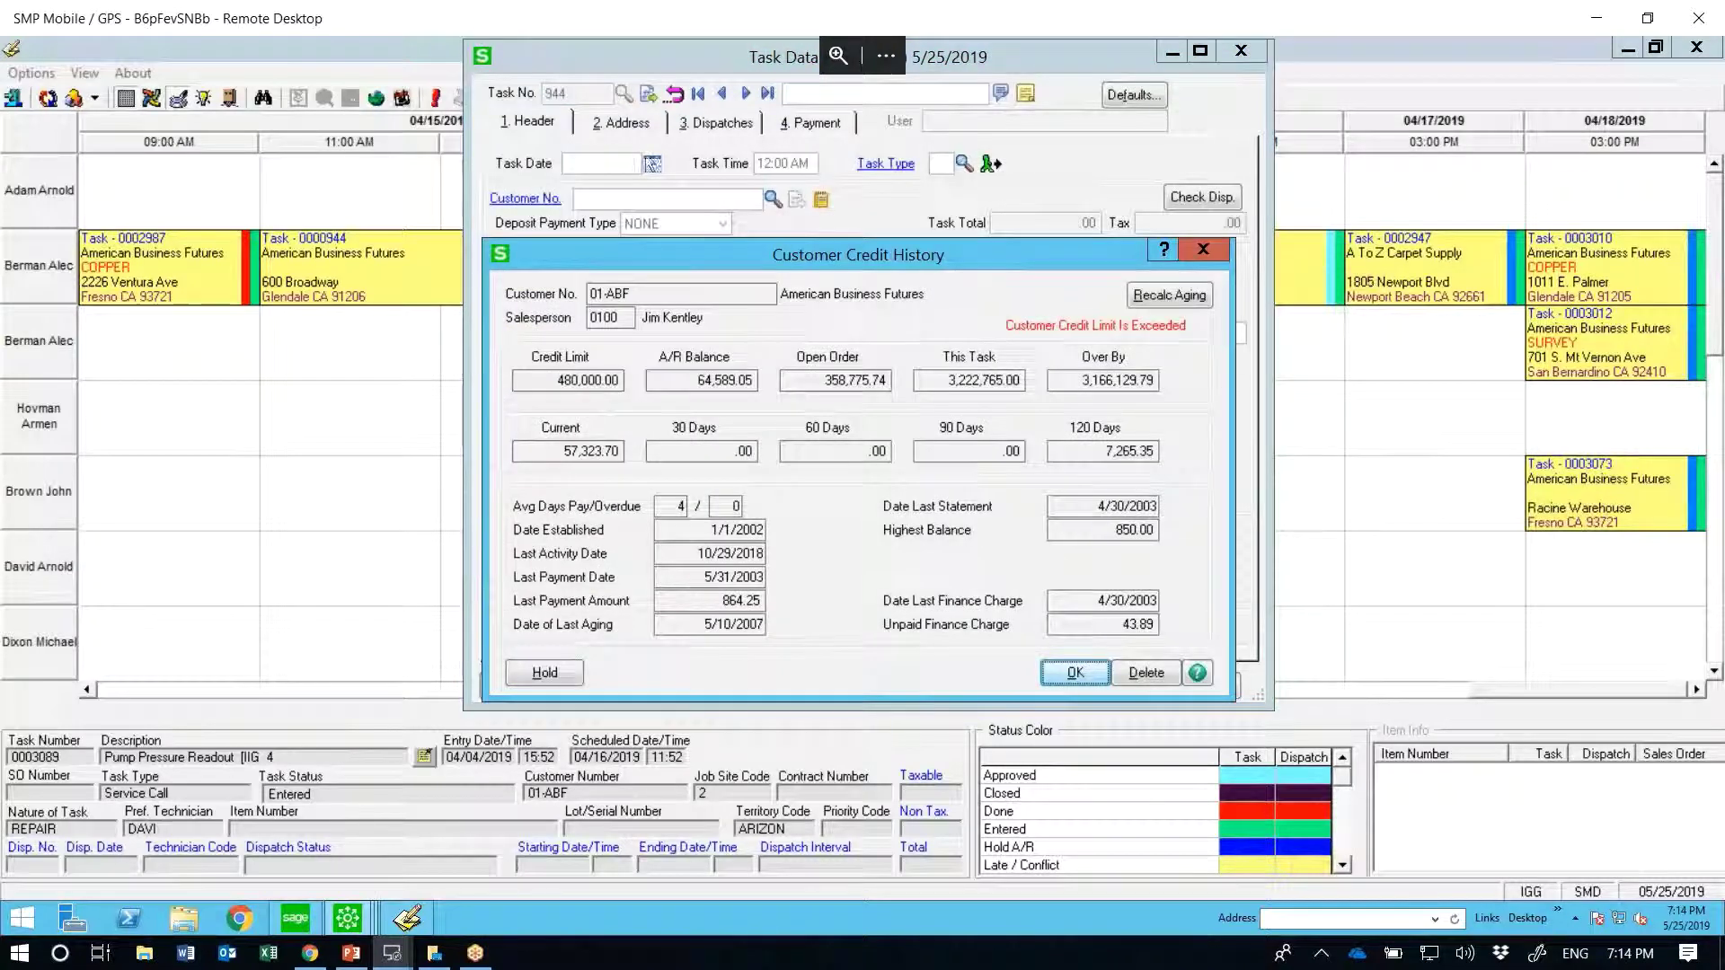
pyautogui.click(1075, 672)
# Step: List the documents attached to task 0000944 and view the saved signature image
pyautogui.click(1120, 627)
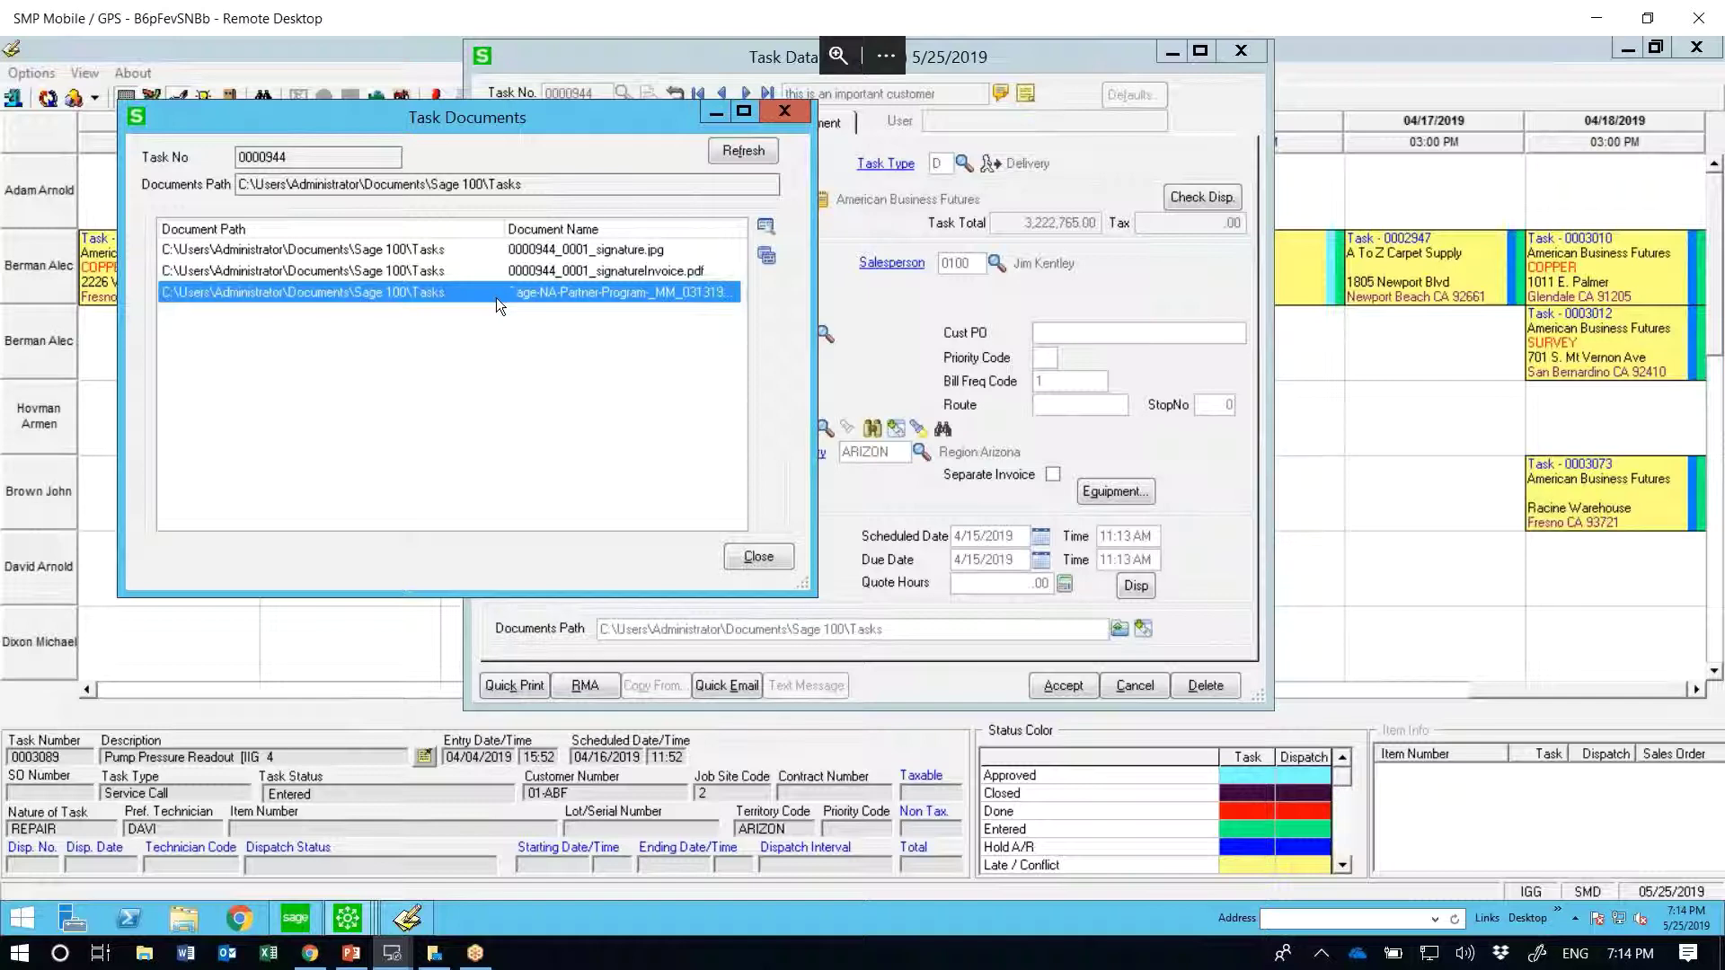
pyautogui.doubleClick(548, 251)
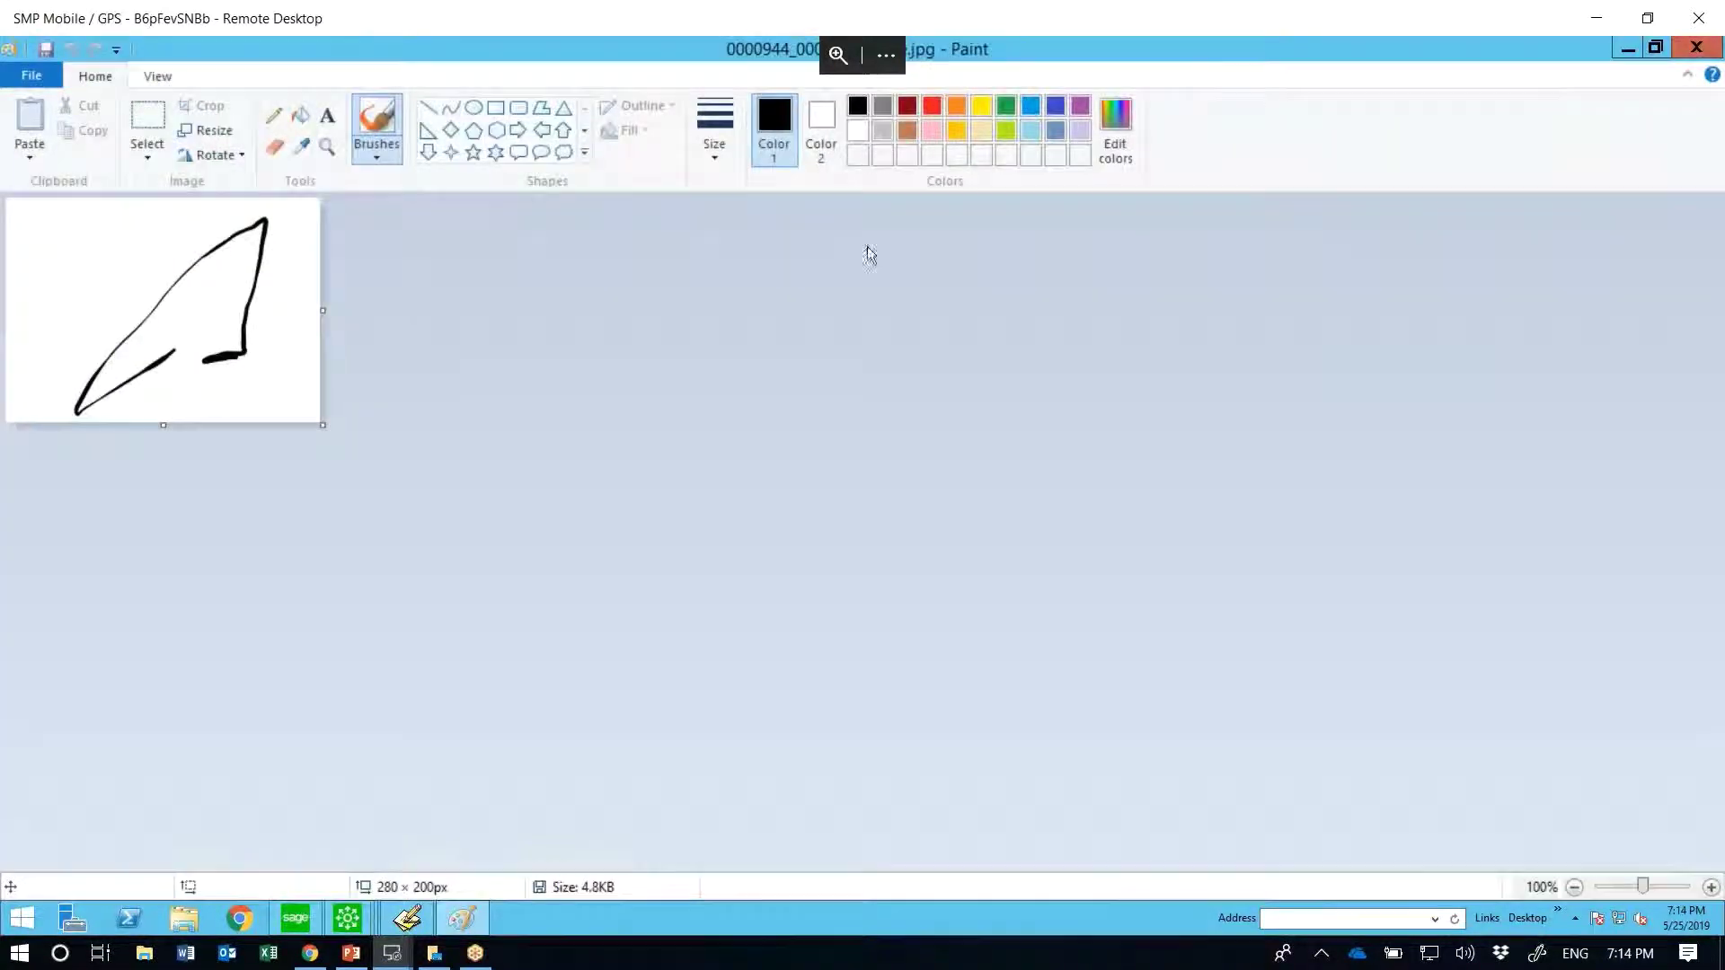
pyautogui.click(1705, 47)
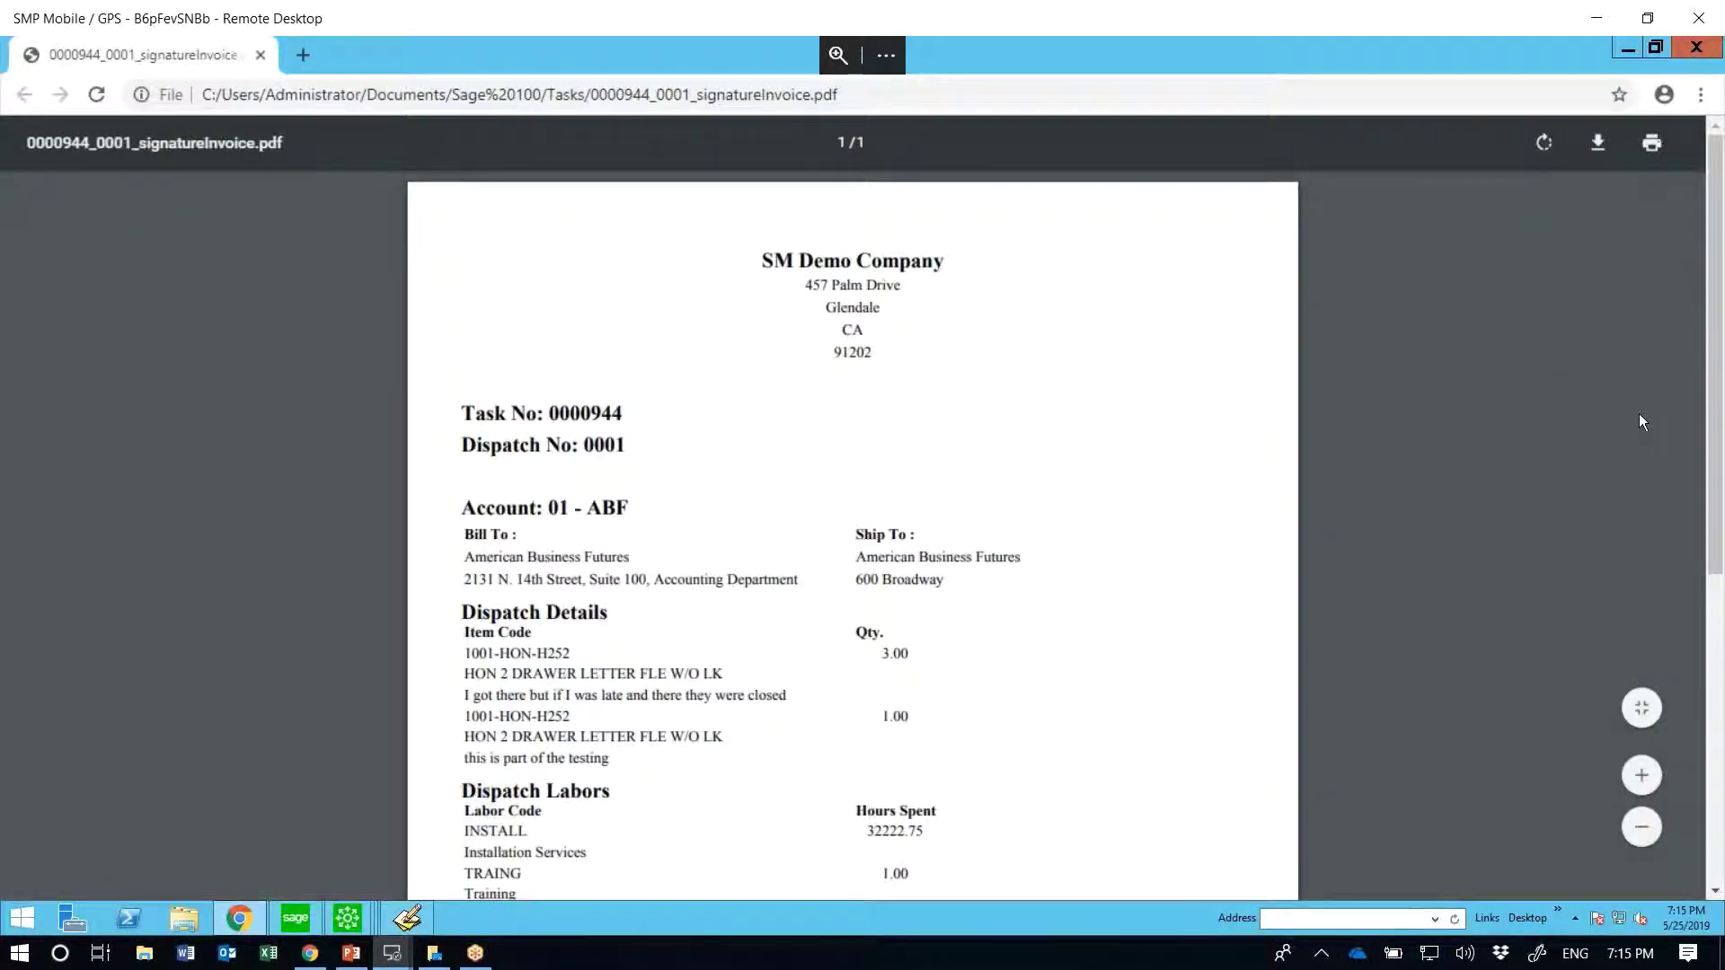
# Step: Scroll through the open PDF, then view the Sage-NA-Partner-Program PDF and return to the document list
pyautogui.scroll(-5, 1707, 539)
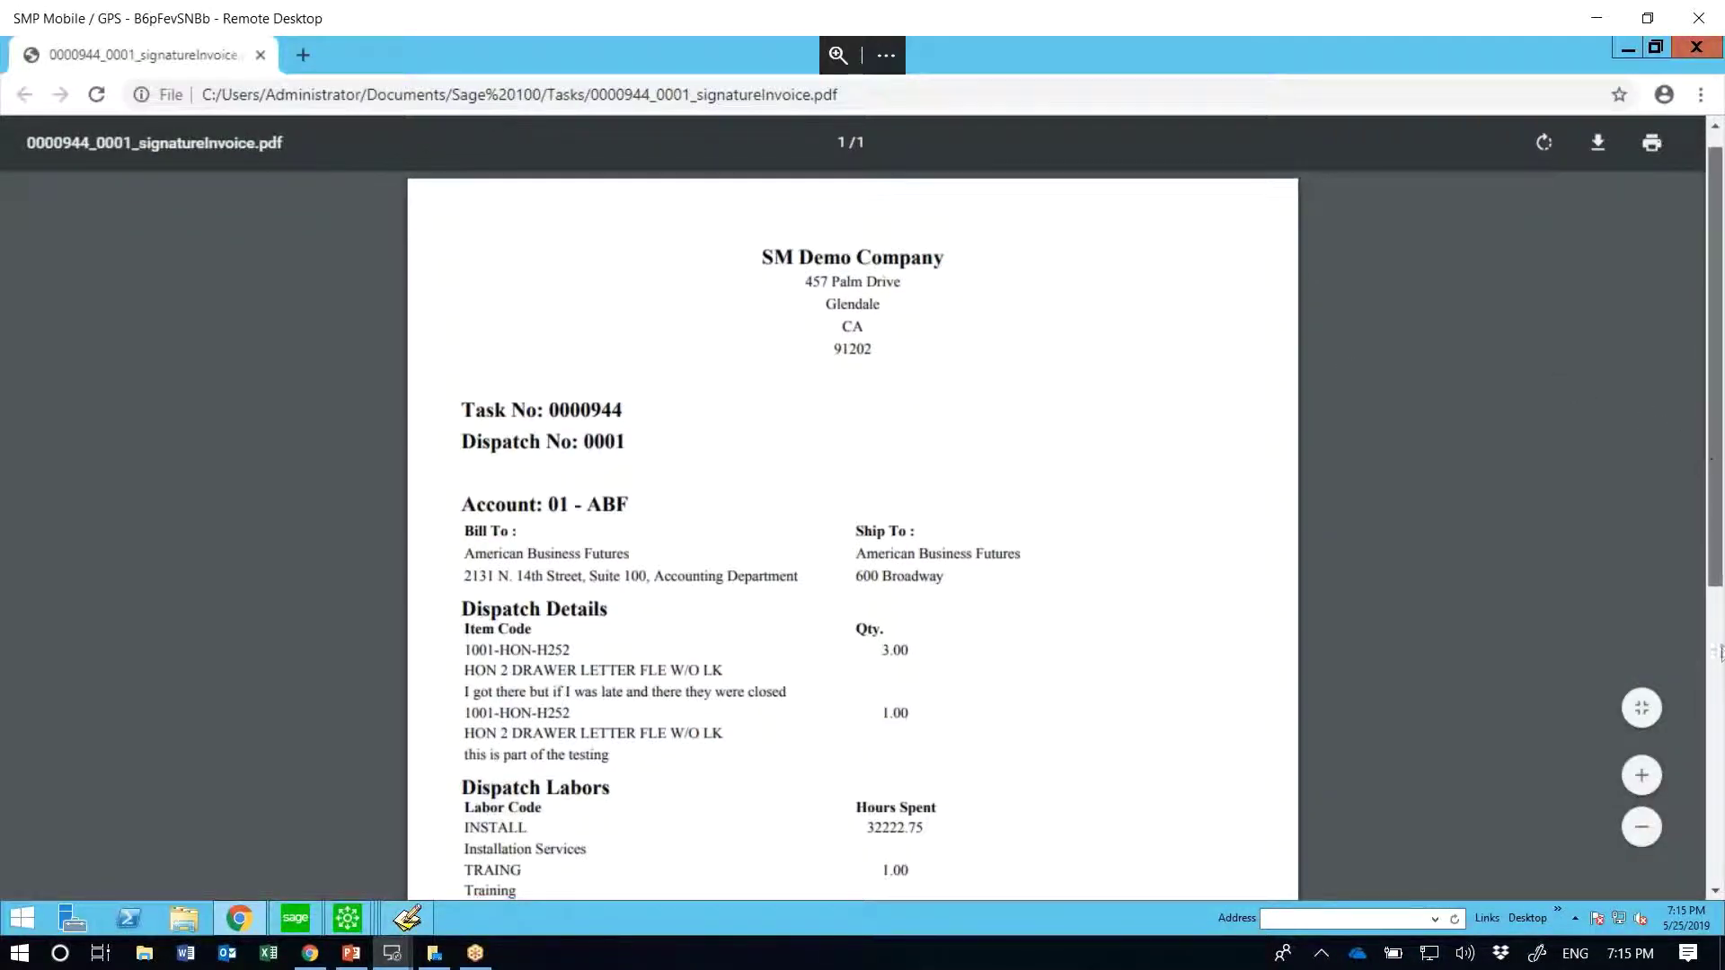
pyautogui.scroll(5, 1719, 620)
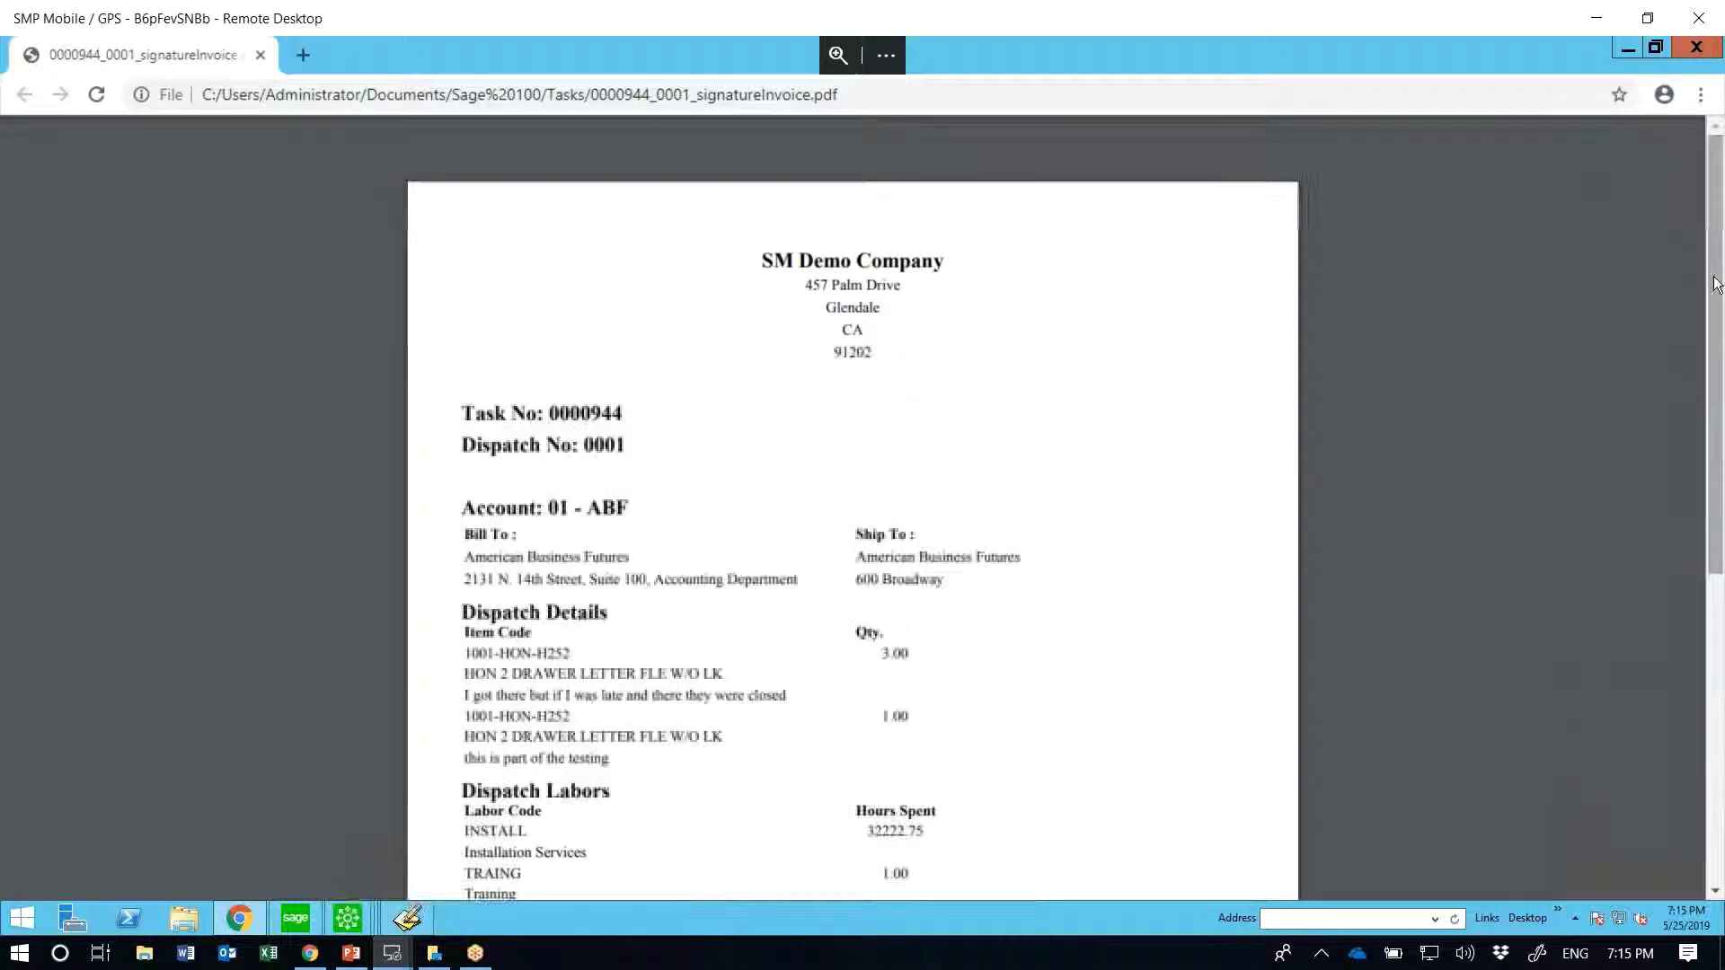
pyautogui.click(1697, 47)
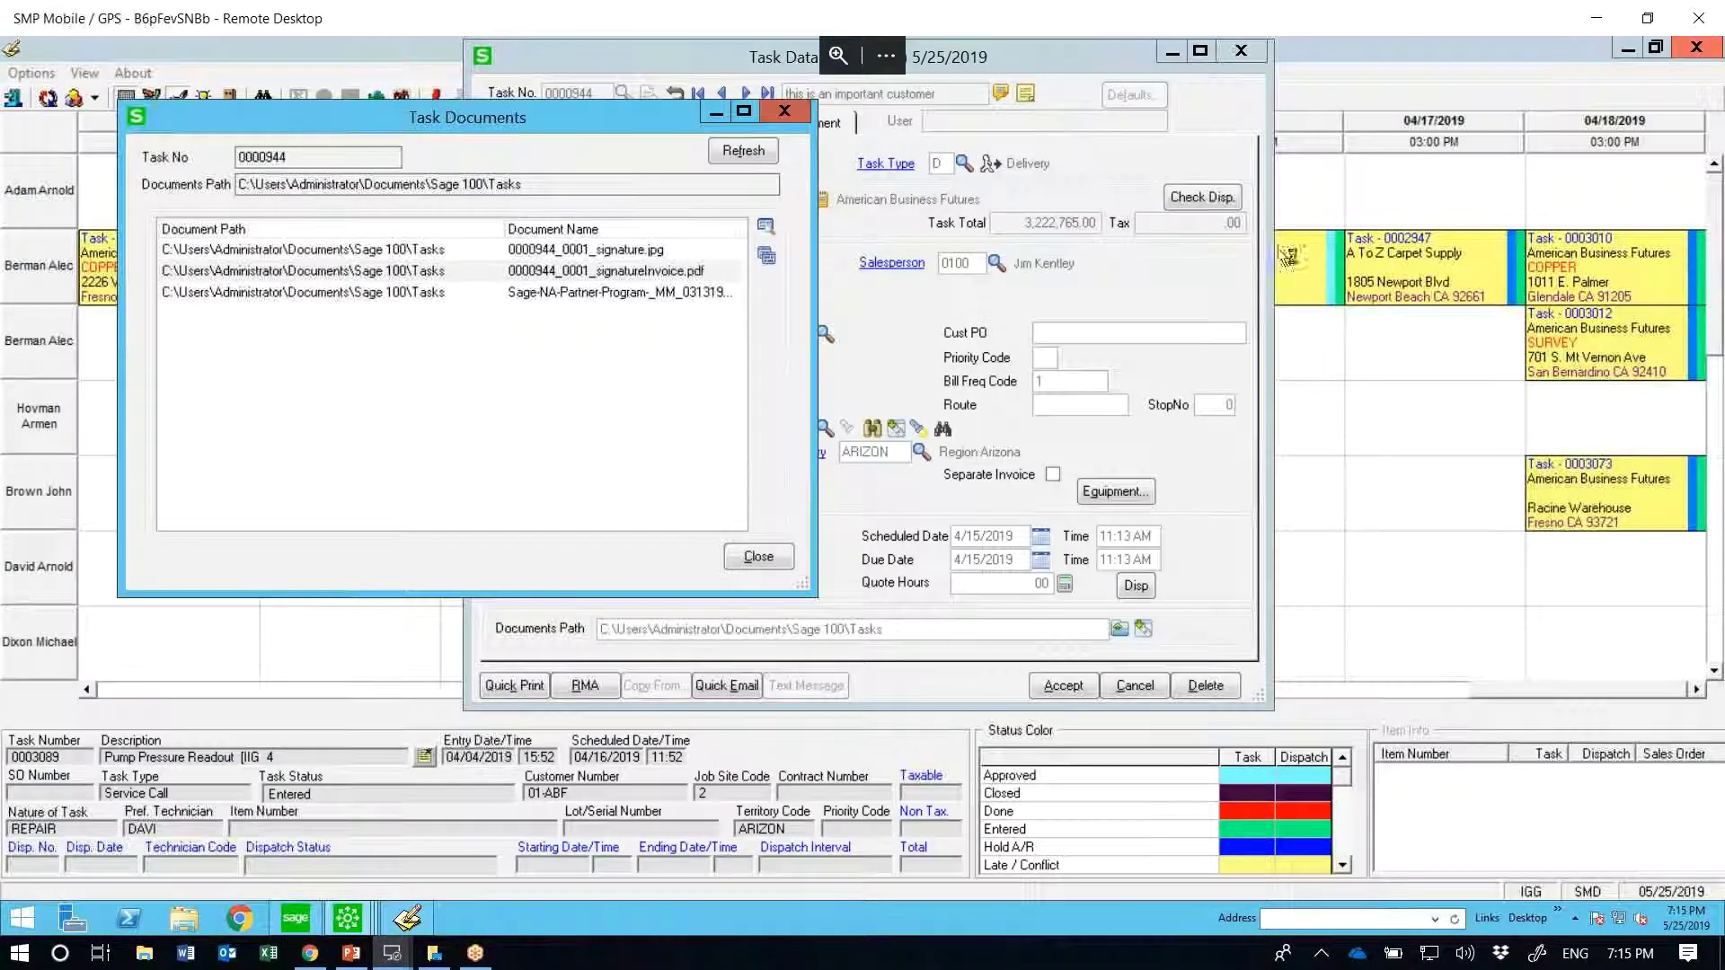
pyautogui.doubleClick(593, 293)
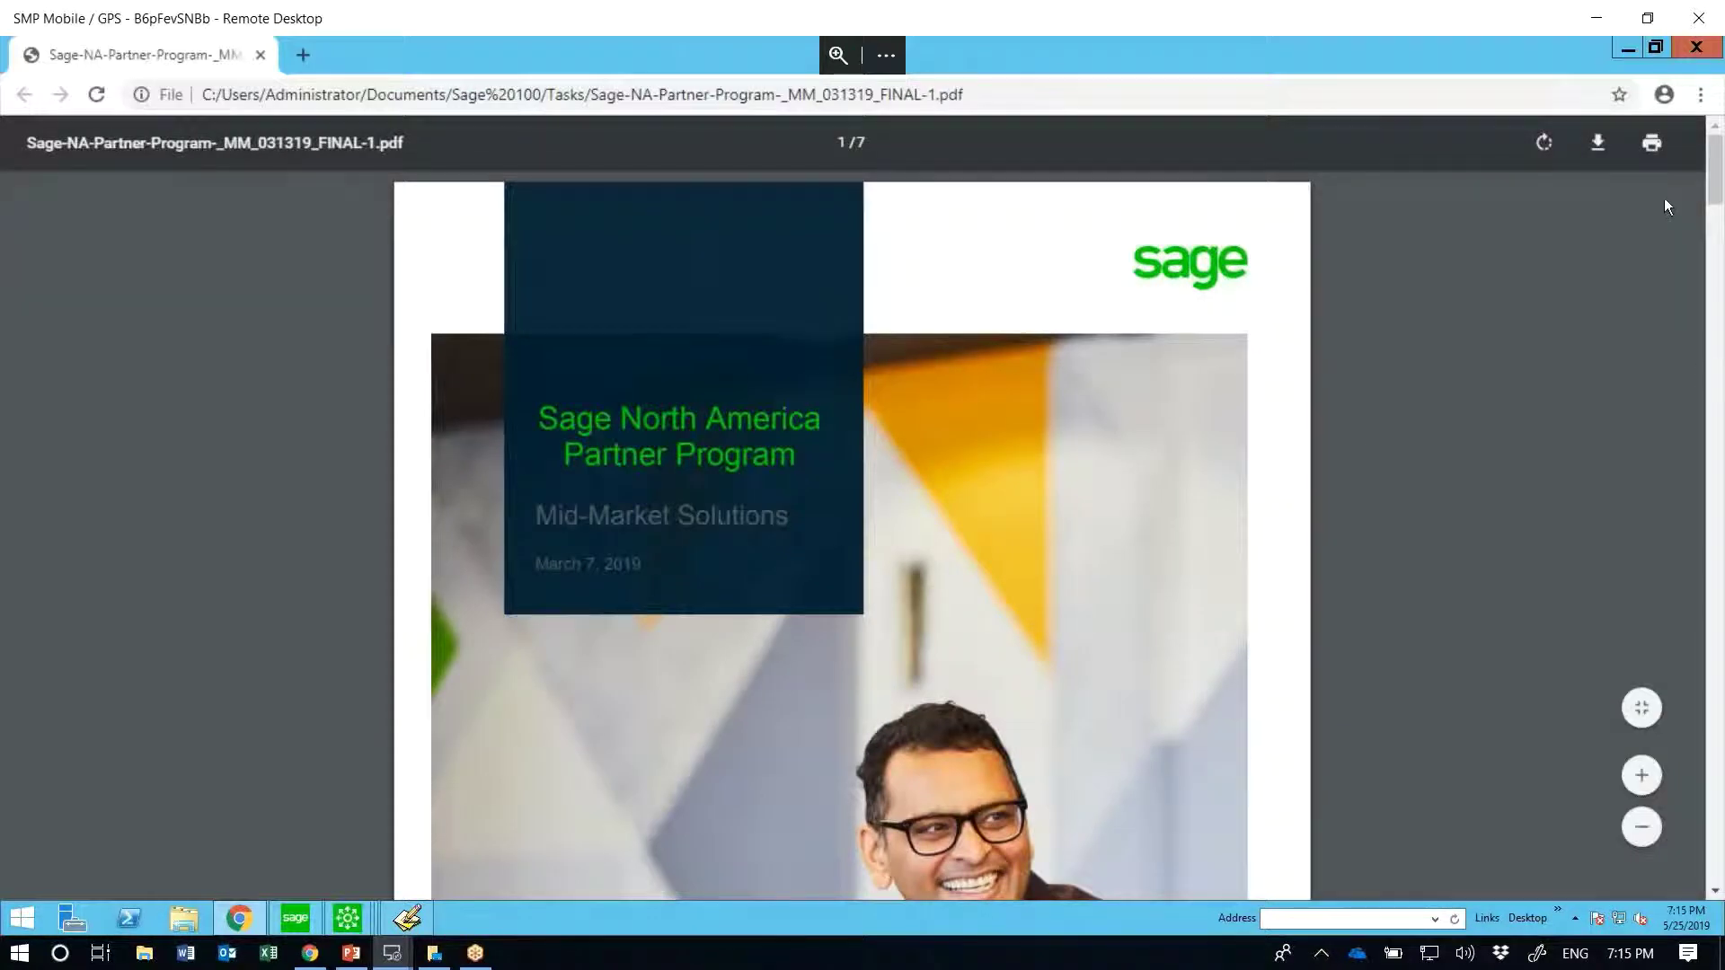
pyautogui.click(1696, 46)
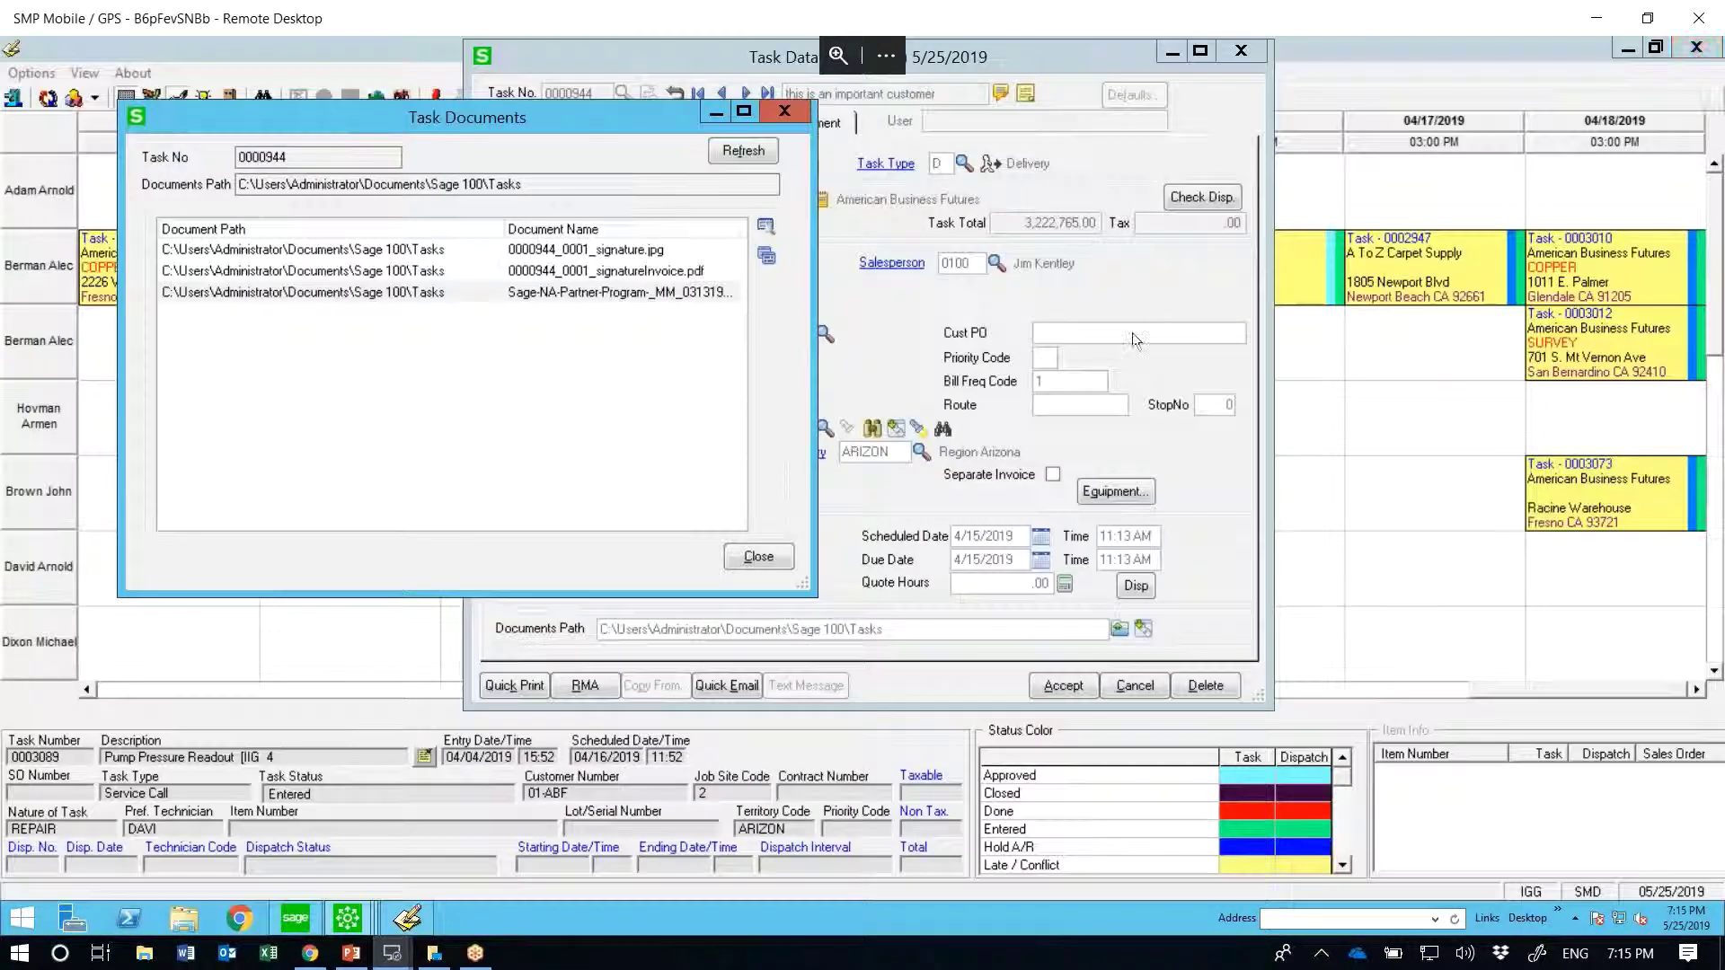
# Step: Close Task Documents and open dispatch 0001 from the task's Dispatches tab
pyautogui.click(758, 556)
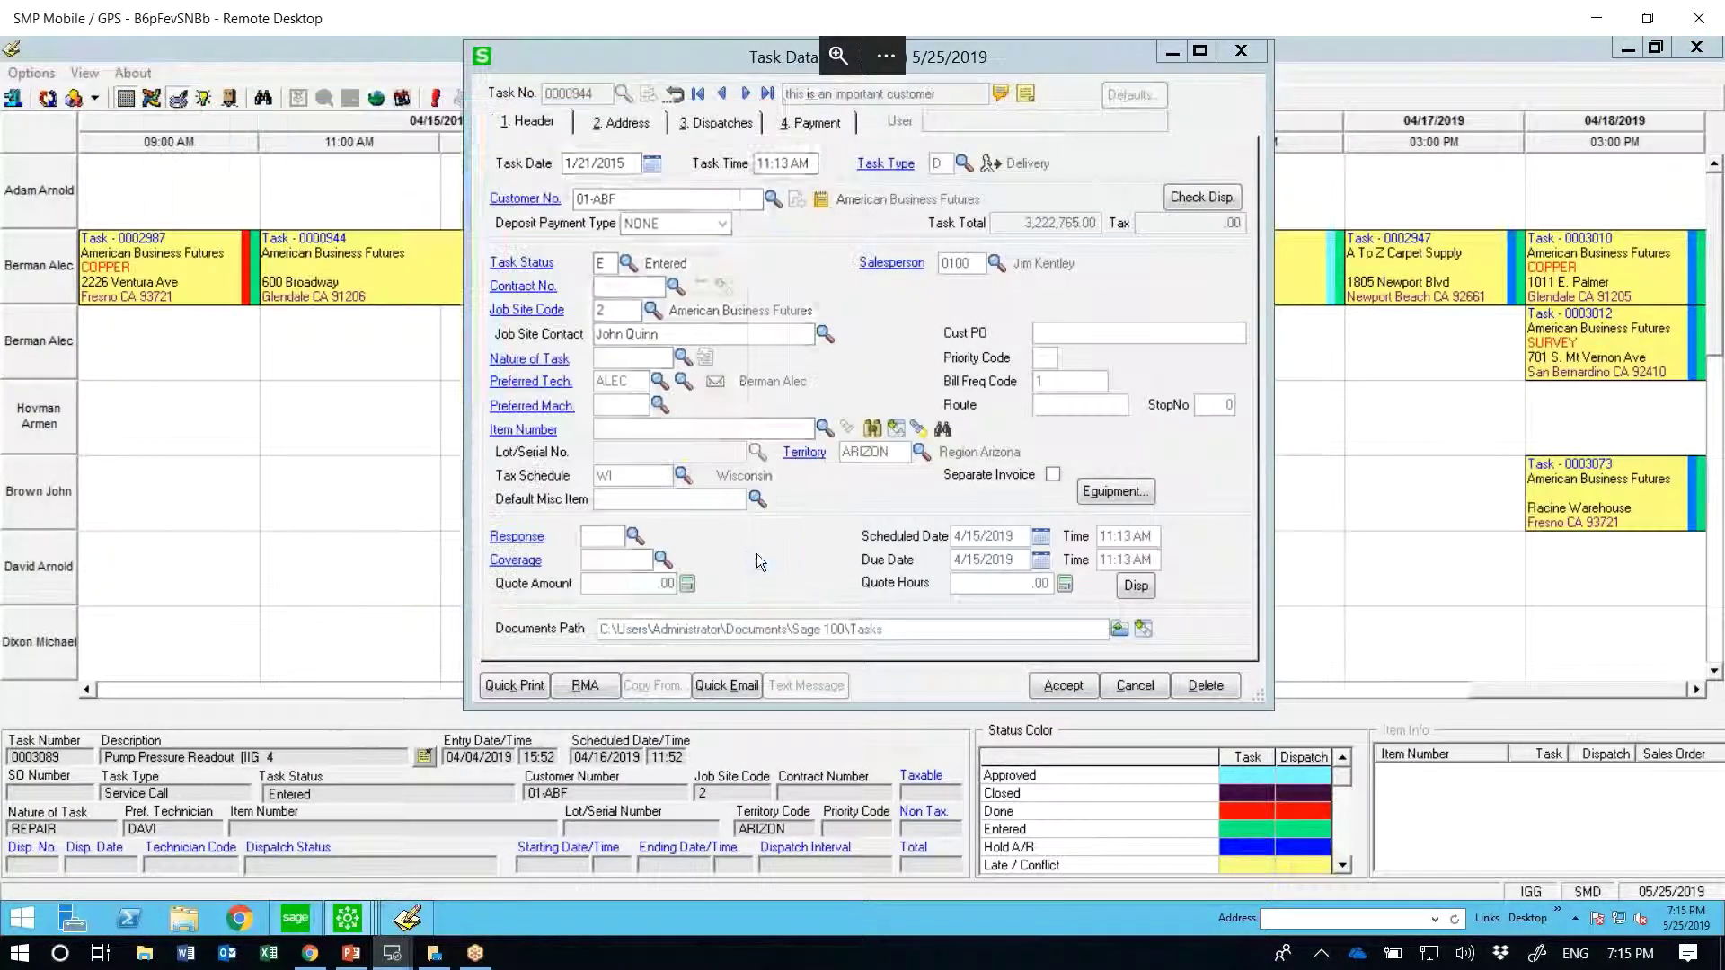
pyautogui.click(709, 128)
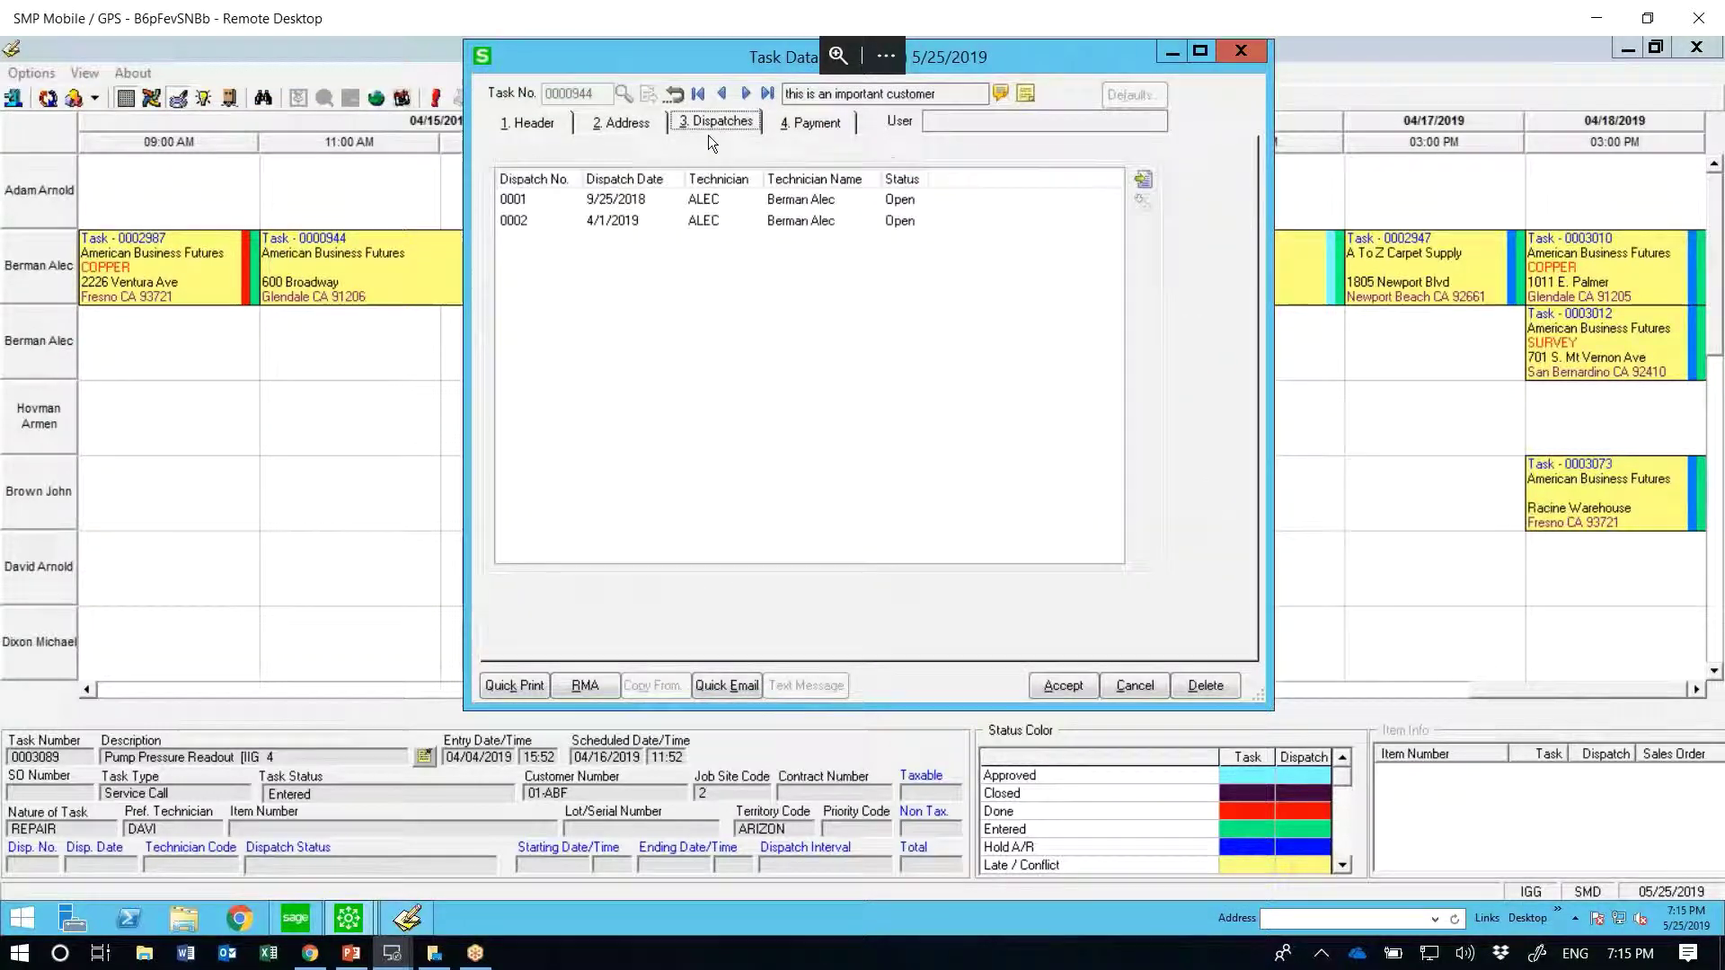
pyautogui.doubleClick(692, 201)
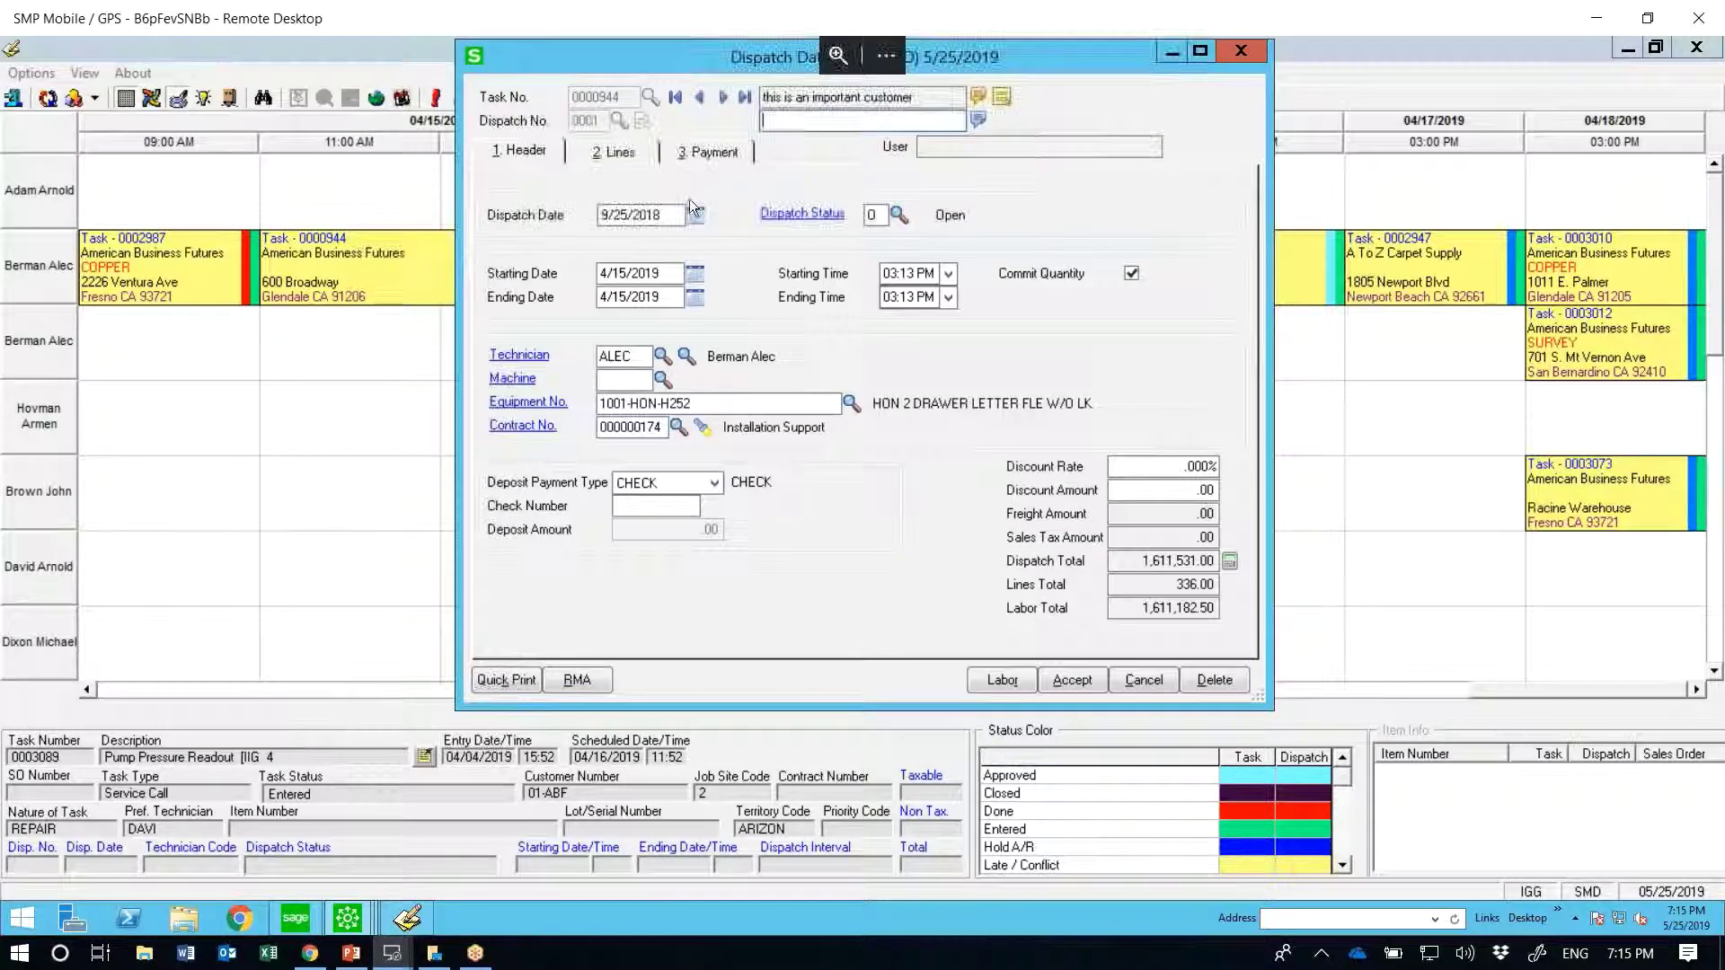
# Step: Check the TRAING labor line's details and technician comment, then return to the Field Service web app
pyautogui.click(993, 680)
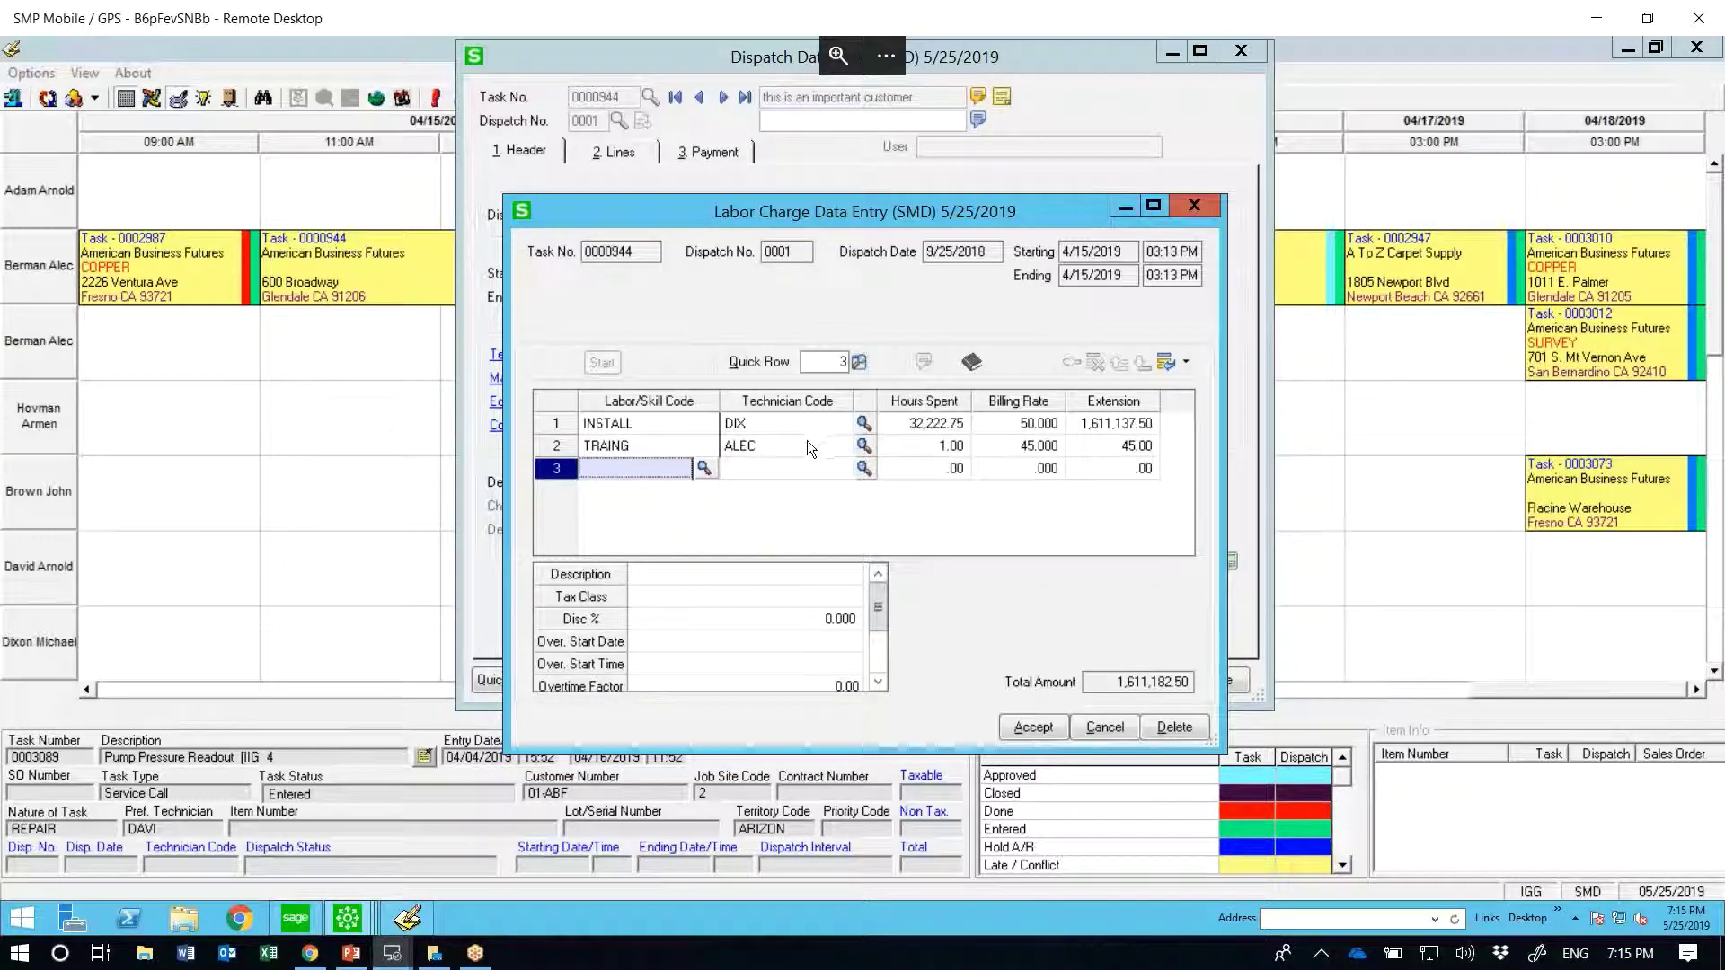
pyautogui.click(751, 444)
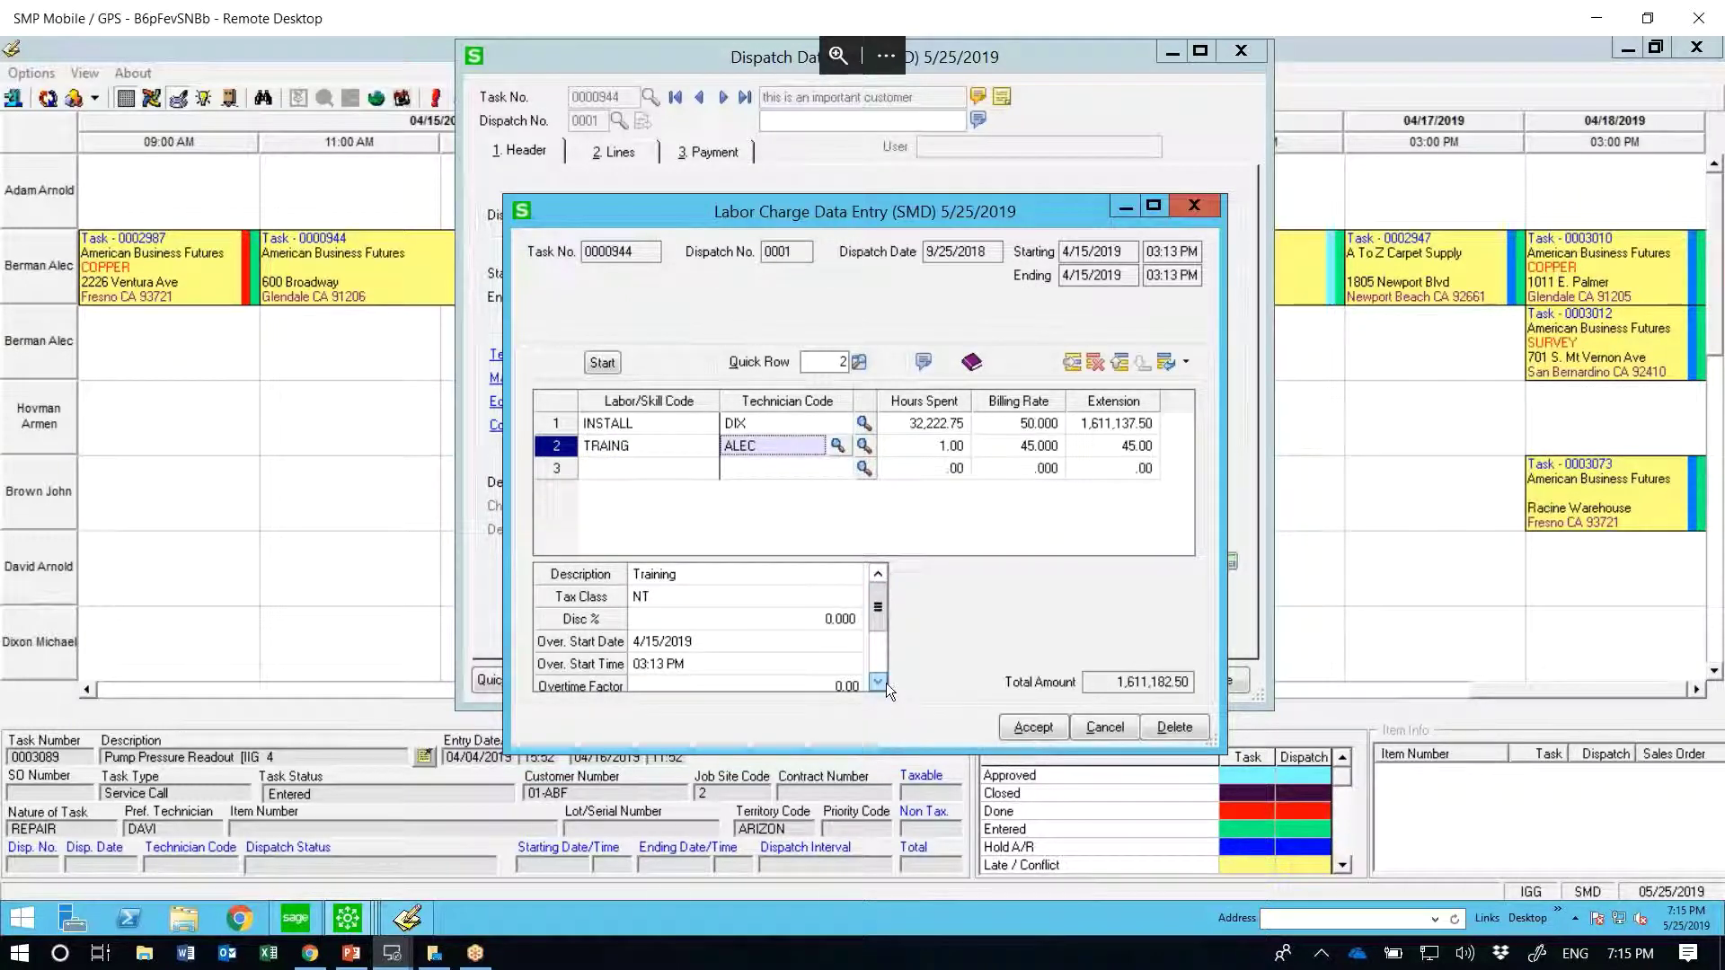
pyautogui.click(879, 661)
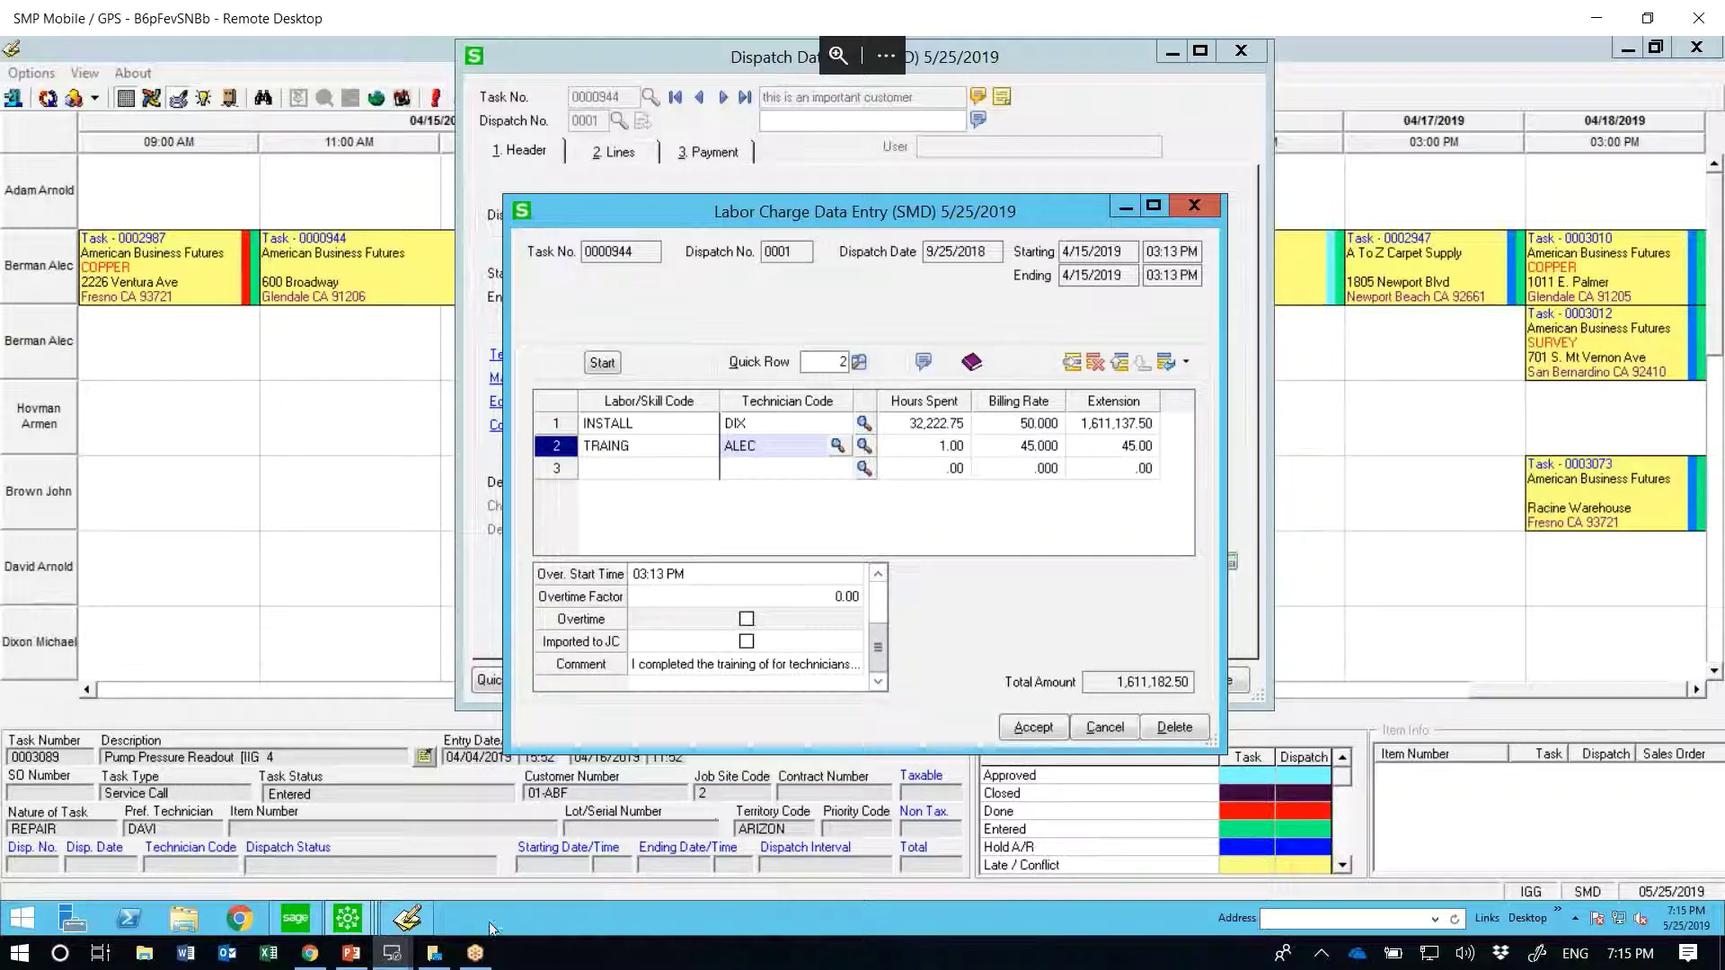
pyautogui.click(311, 955)
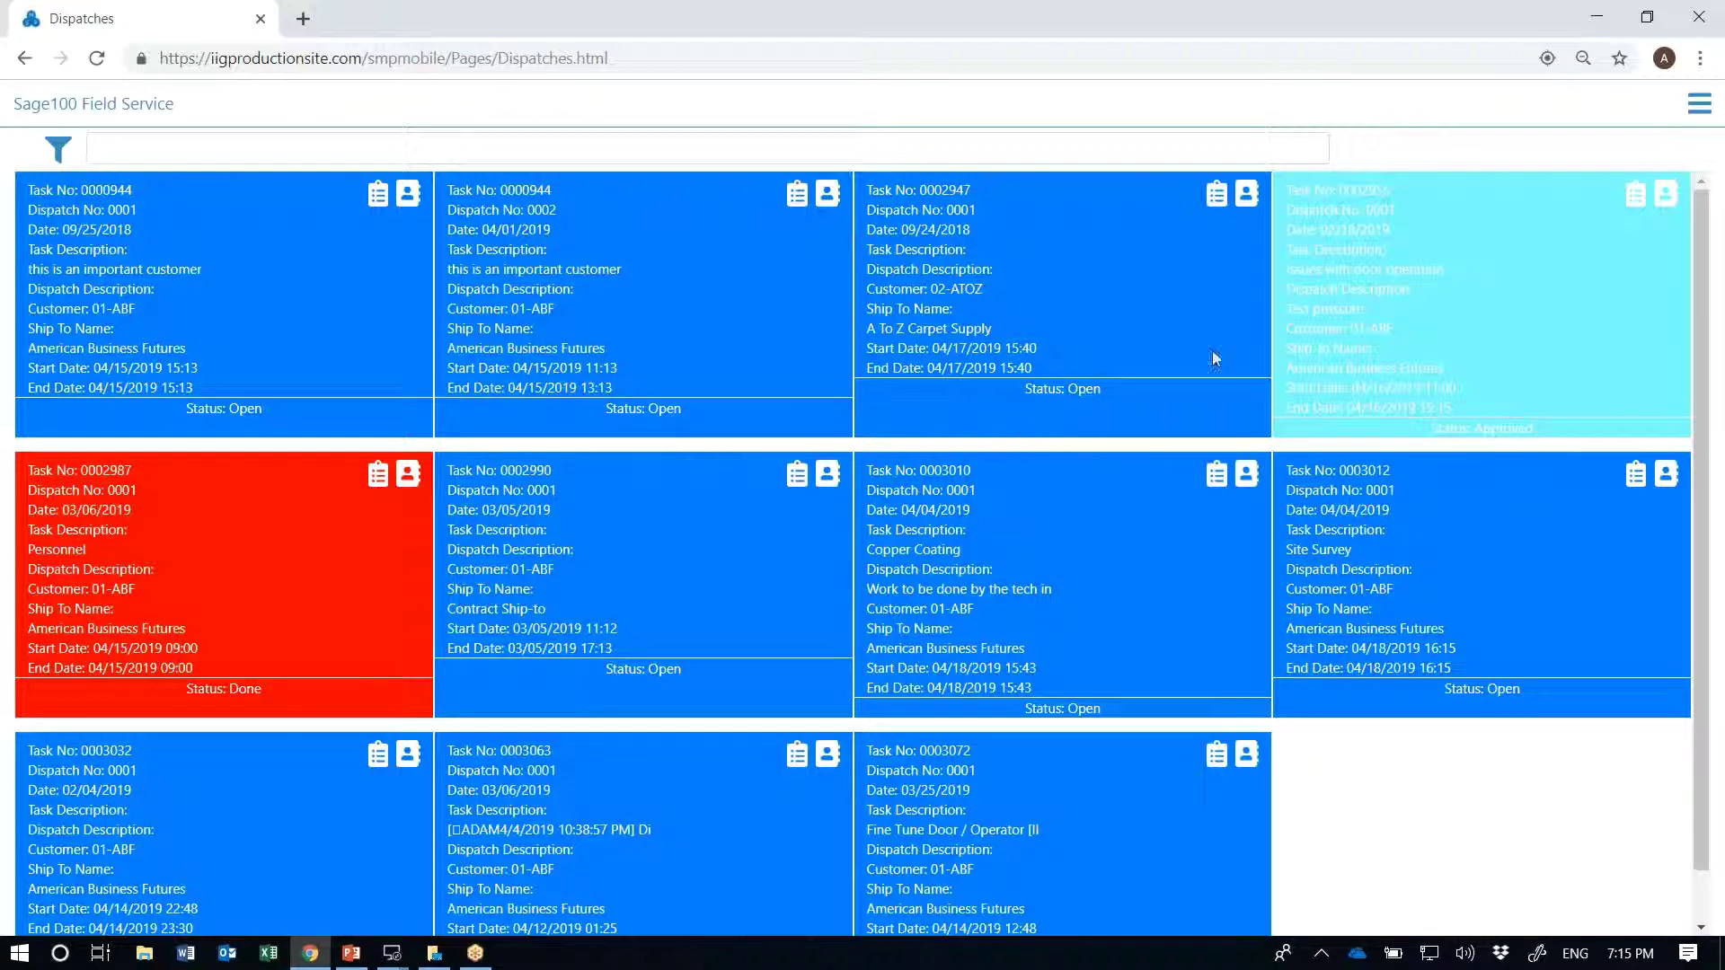
# Step: Open dispatch 0001 of task 0002947 from the dispatch cards and view its options menu
pyautogui.click(1699, 103)
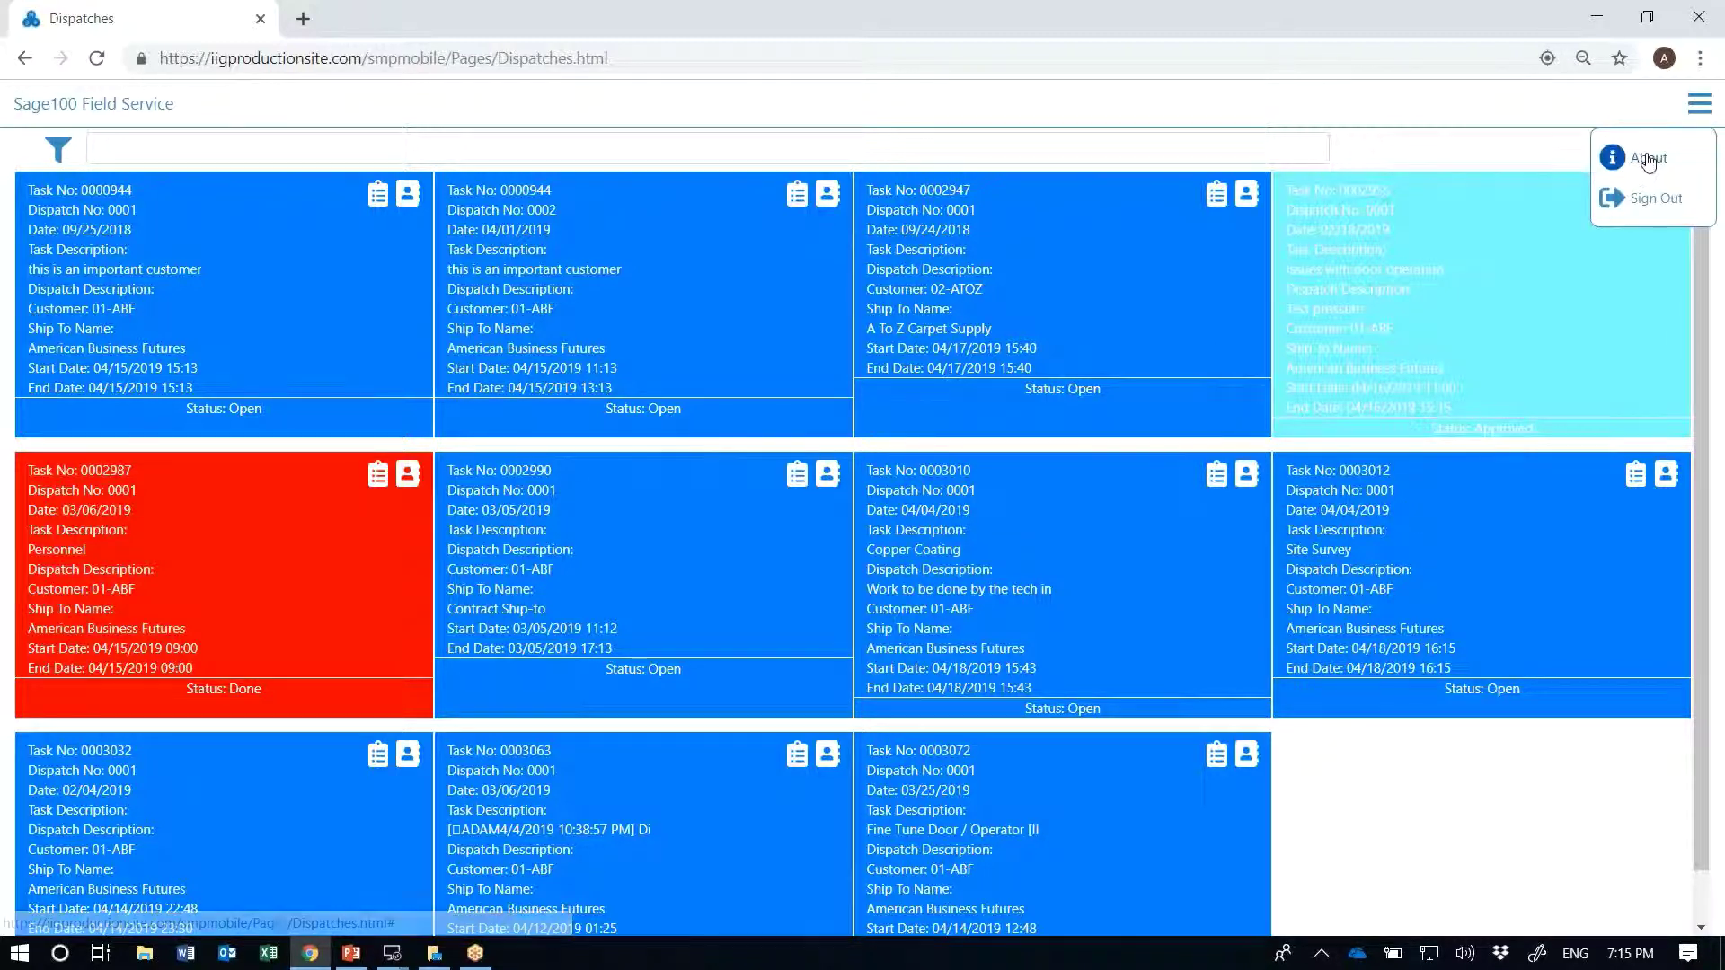
pyautogui.click(1209, 281)
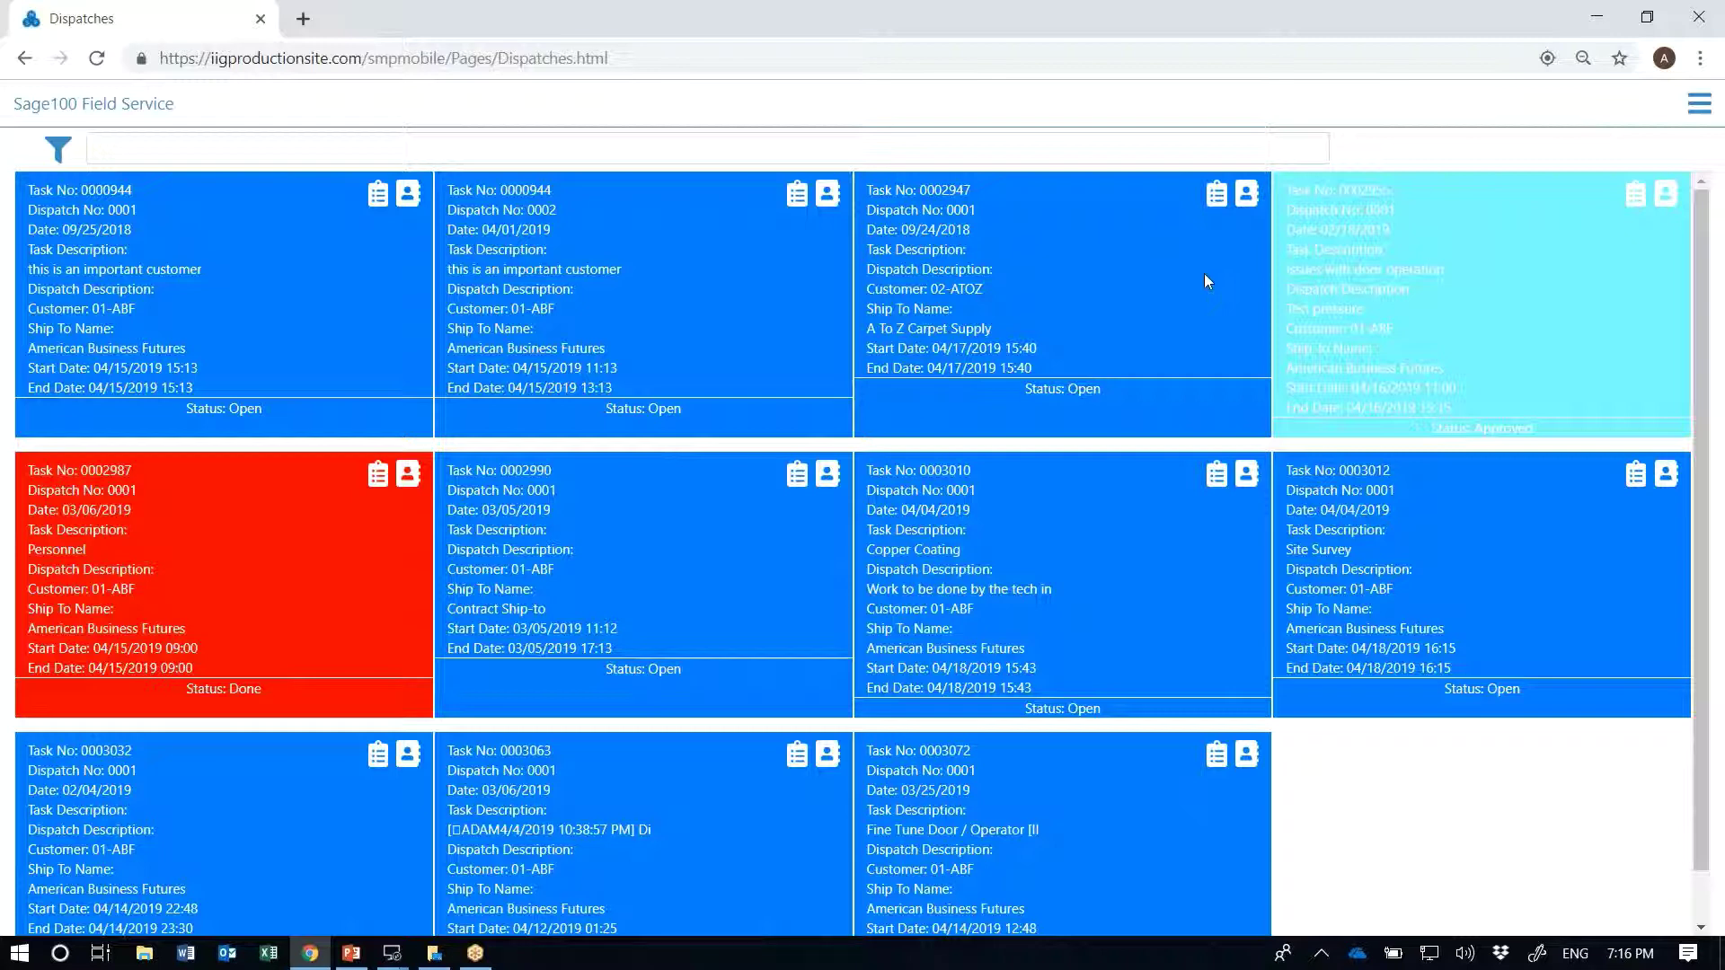
pyautogui.click(1207, 282)
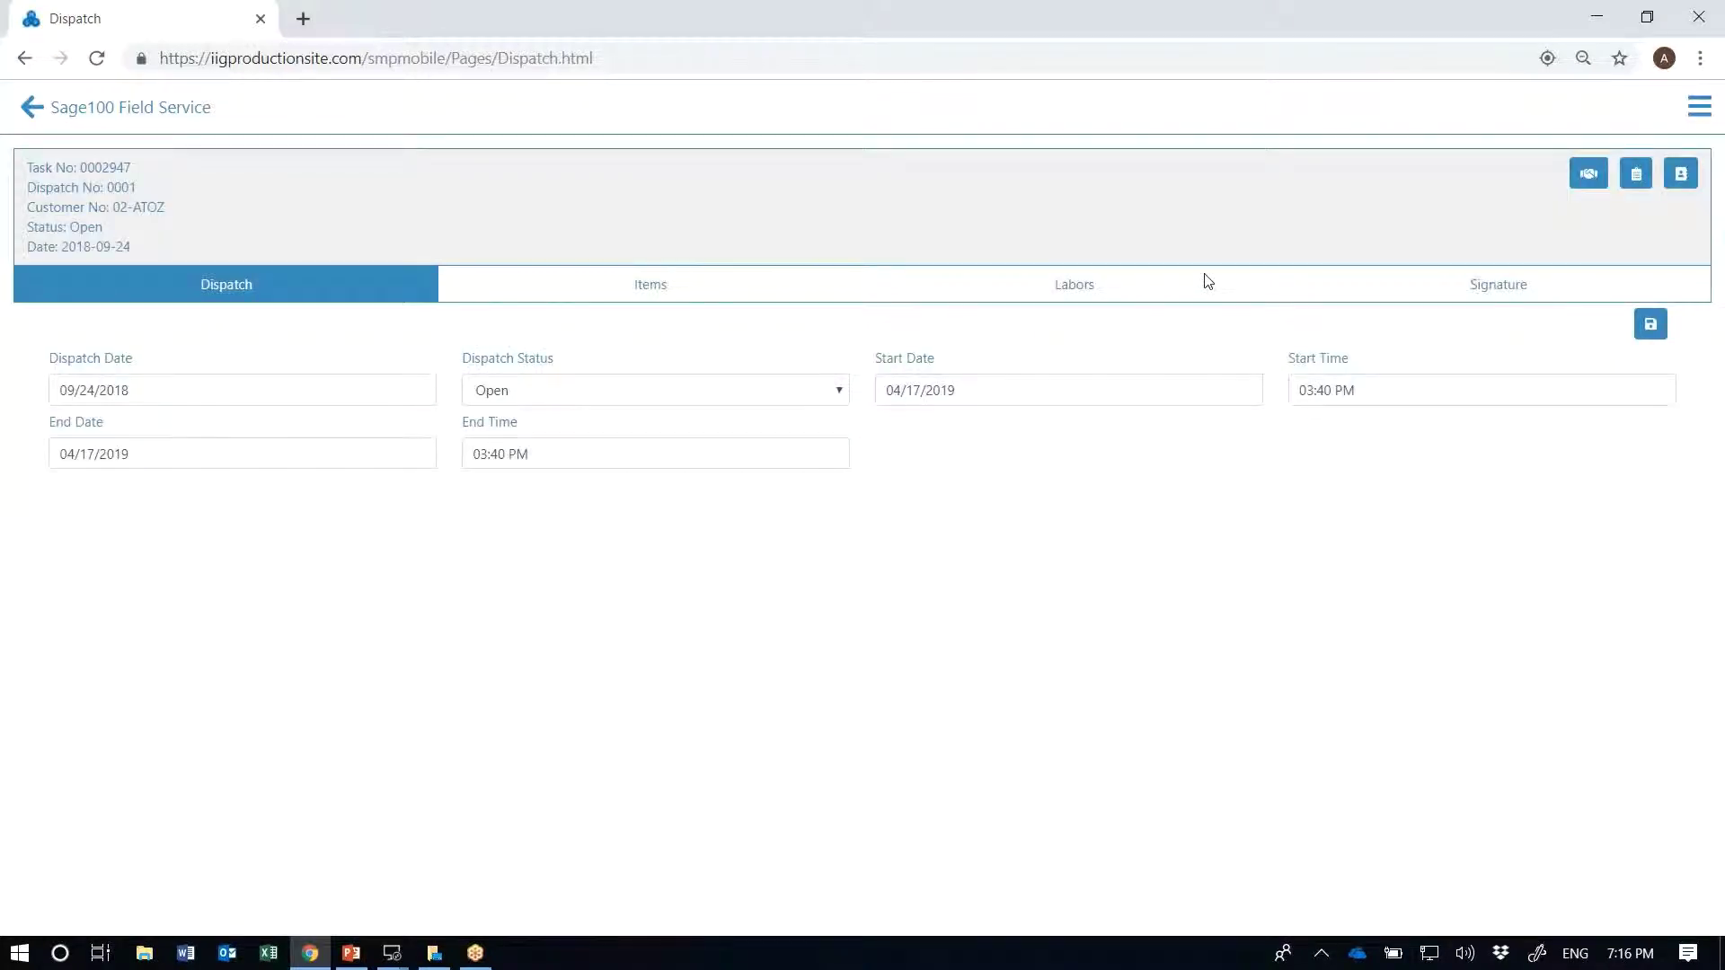
pyautogui.click(1698, 110)
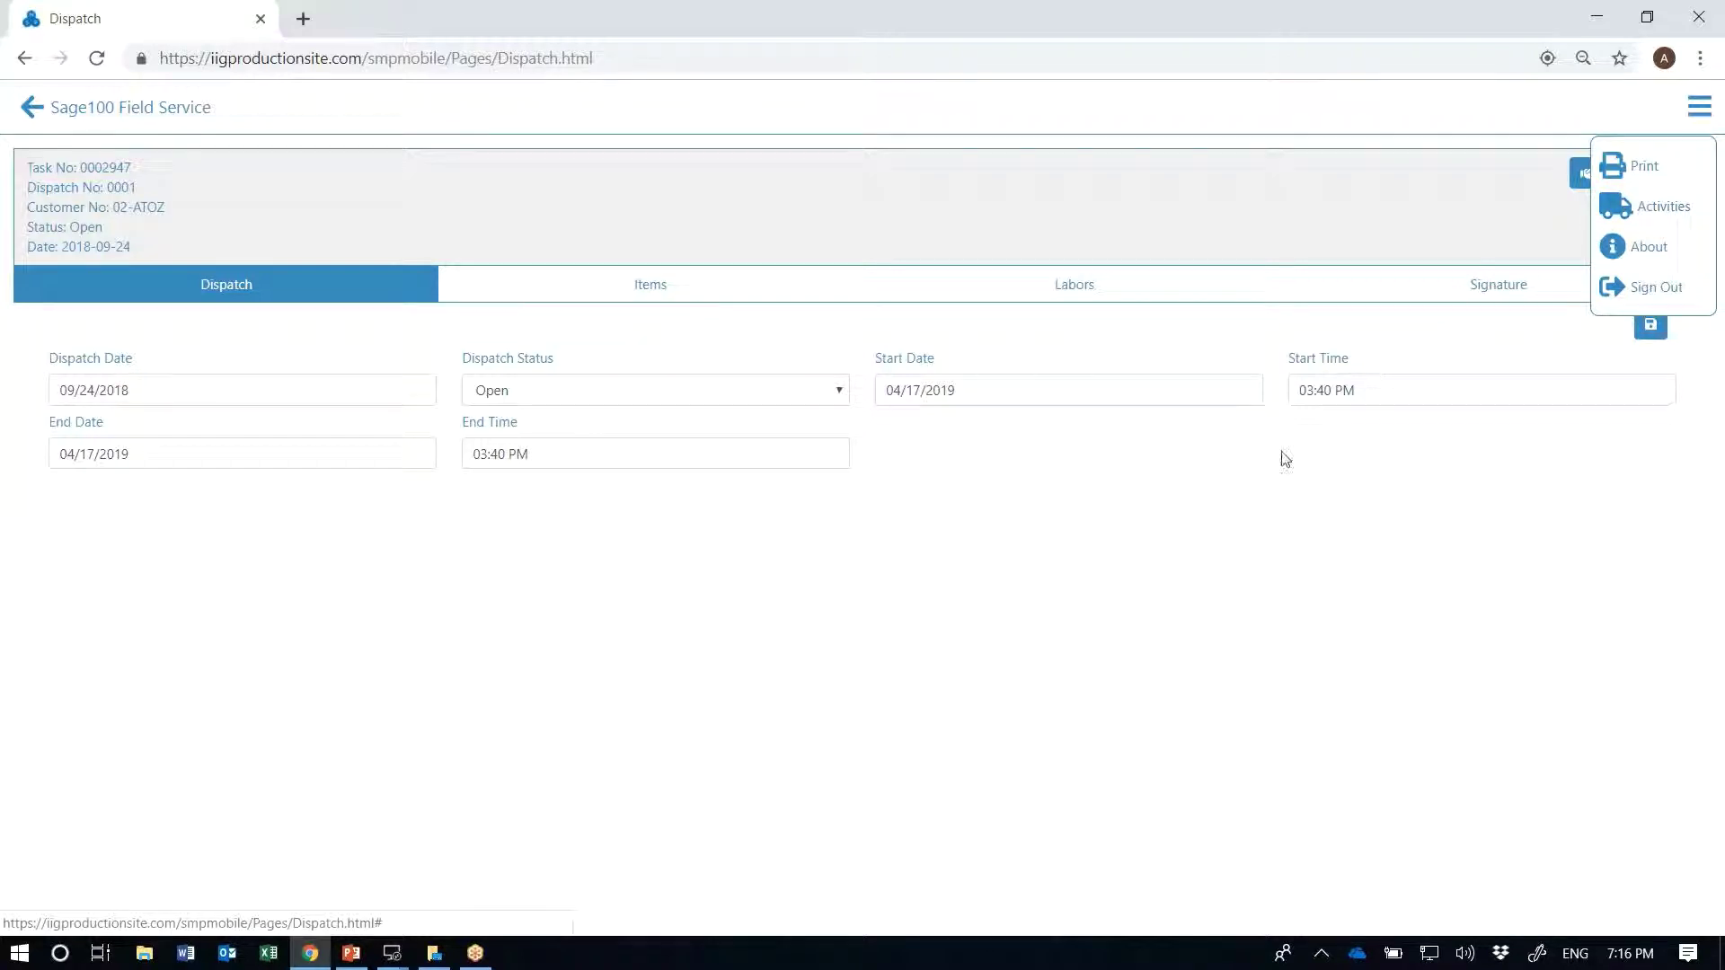
pyautogui.click(72, 955)
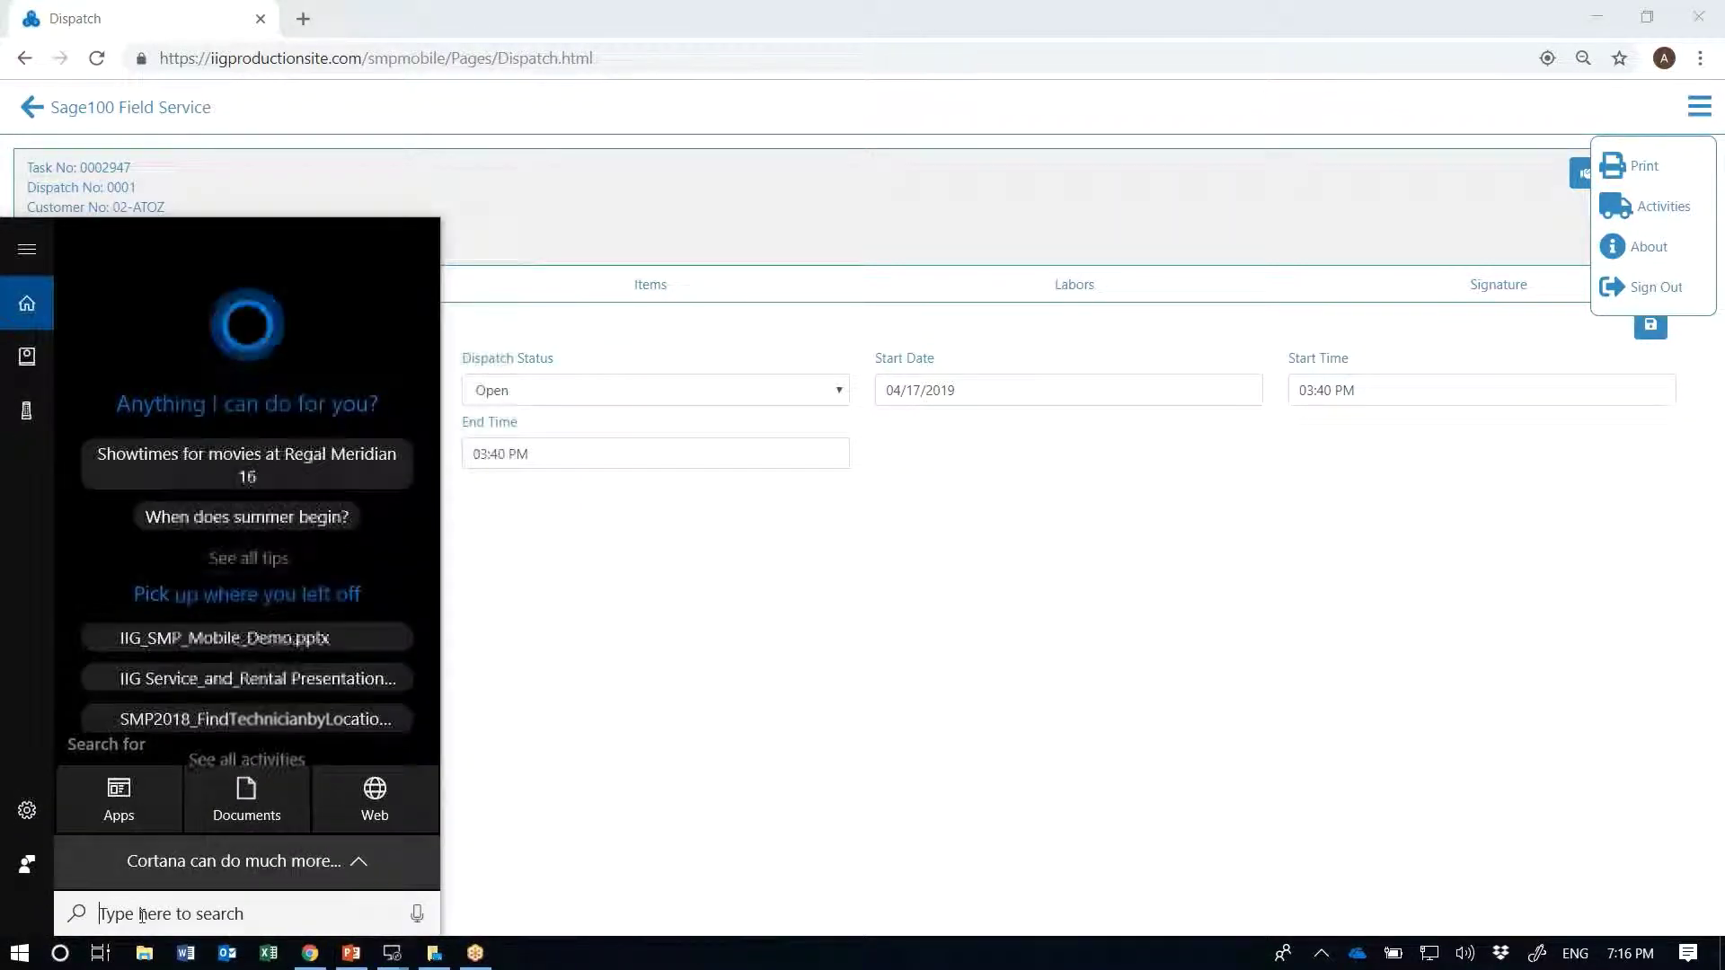
# Step: Launch TeamViewer 14 via Windows search 'team' and connect to the Samsung phone
pyautogui.write('team')
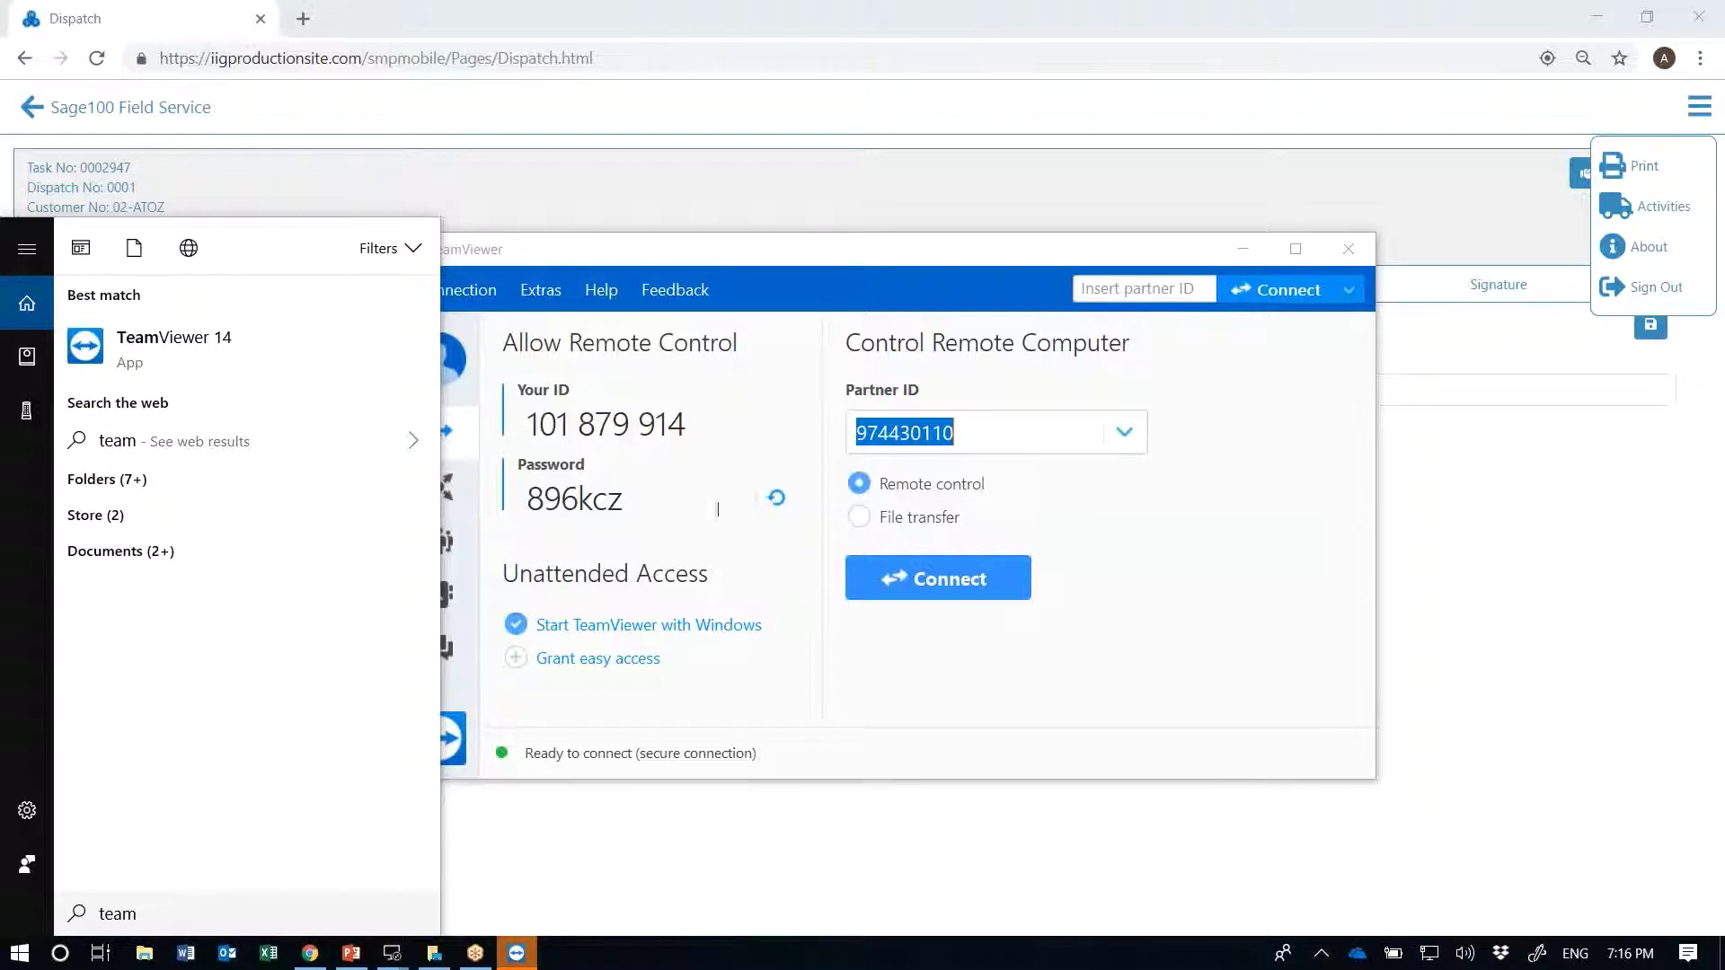
pyautogui.click(894, 576)
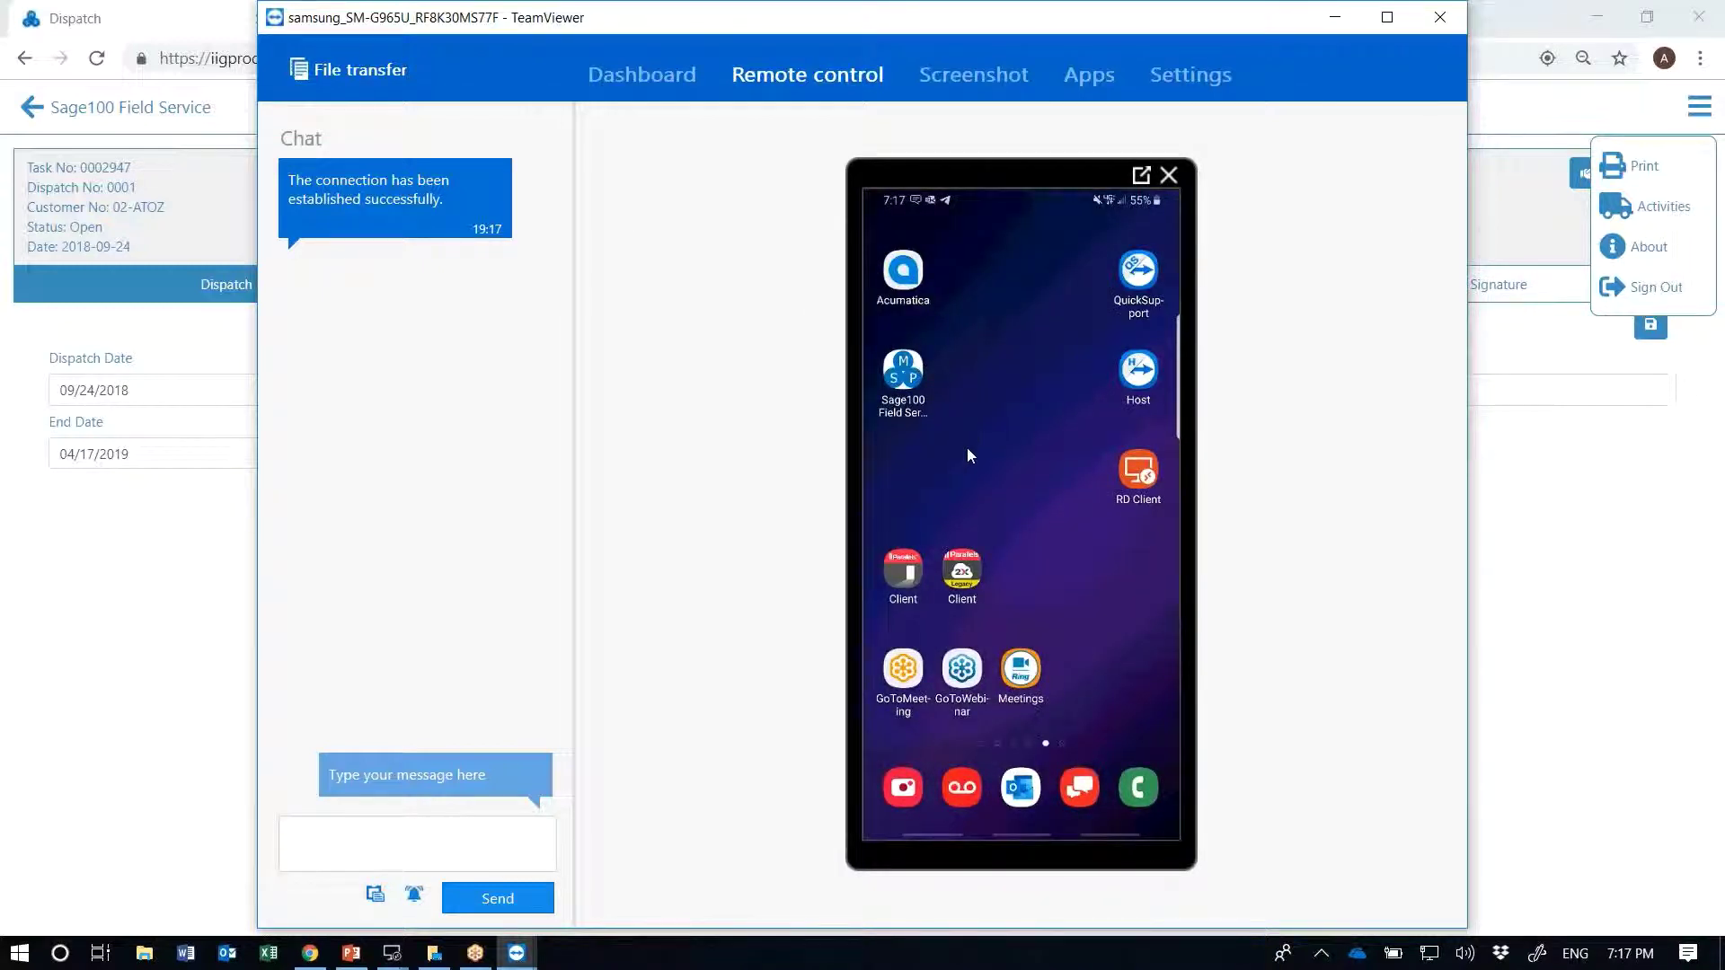
# Step: Launch Sage100 Field Service on the phone and bring up task 0000944's dispatch 0002 with its options menu
pyautogui.click(908, 383)
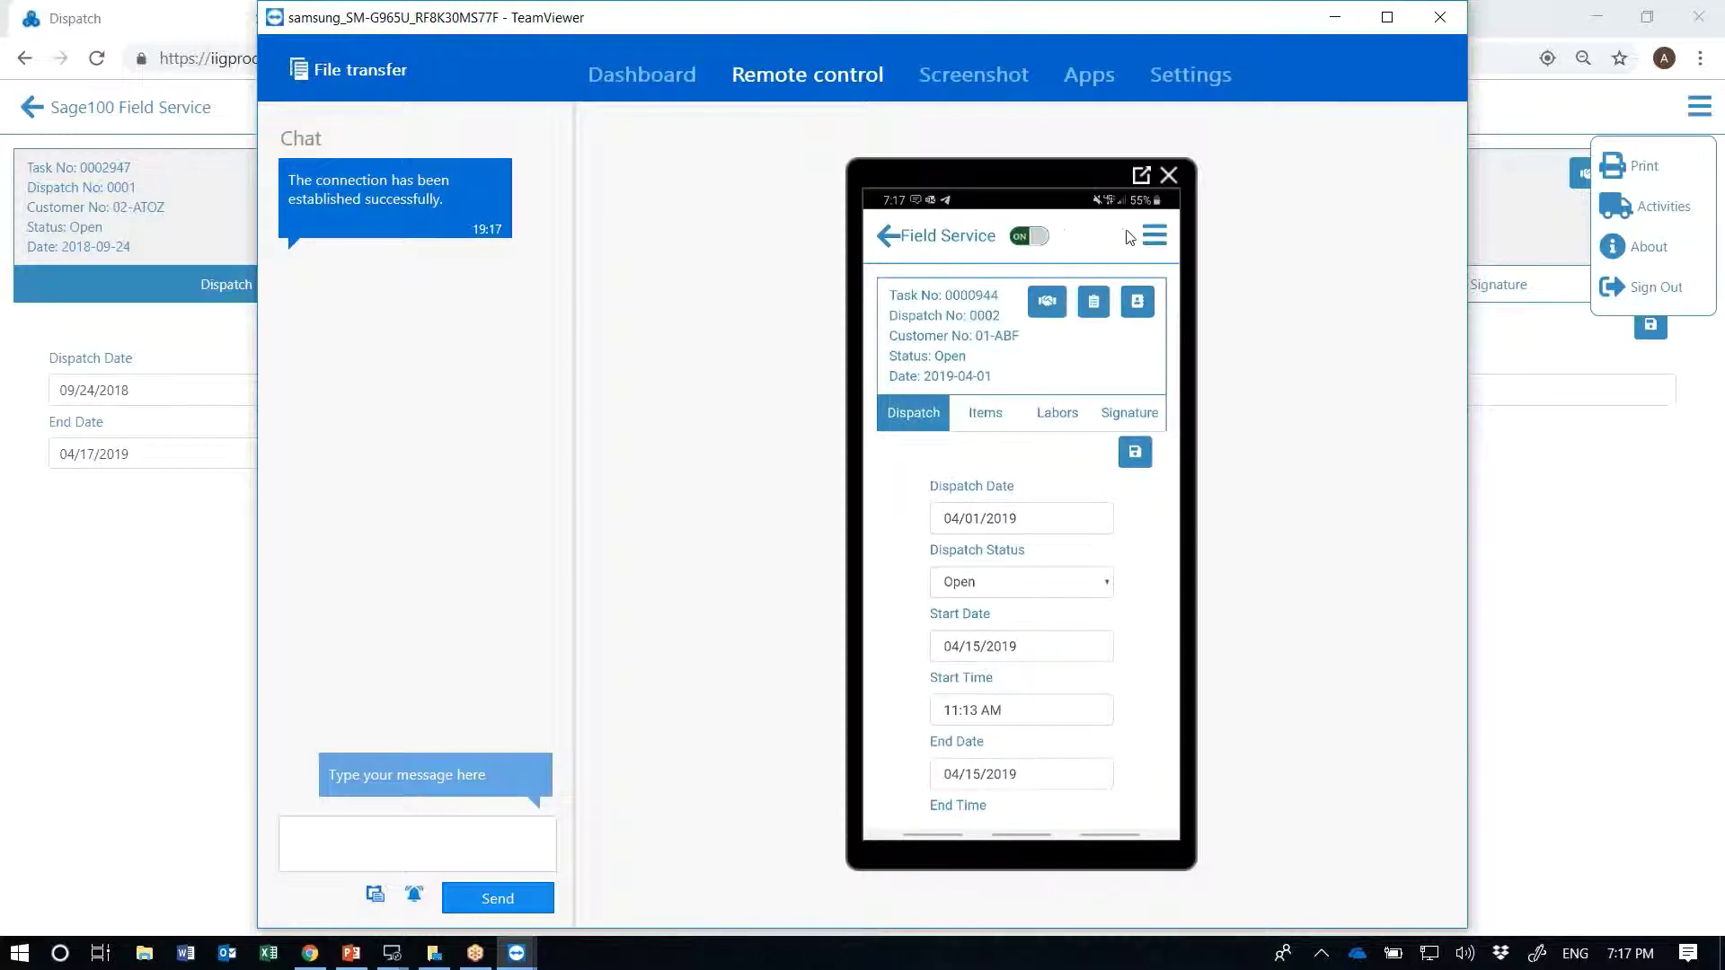
pyautogui.click(1154, 237)
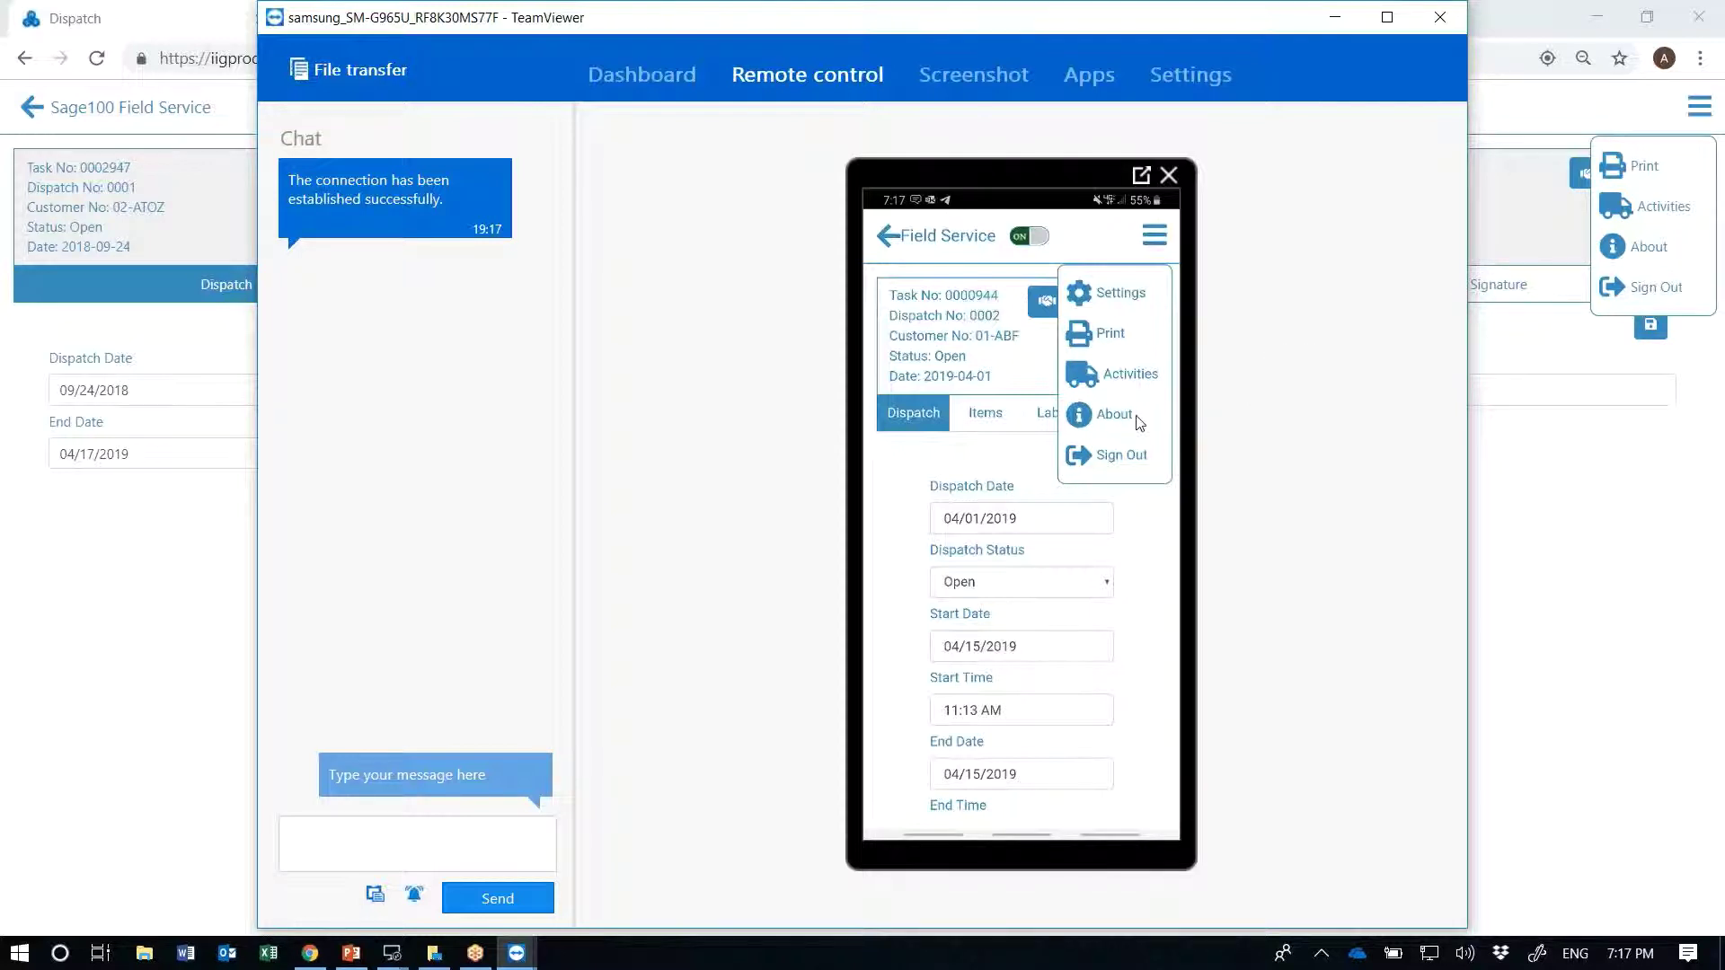
pyautogui.rightClick(476, 952)
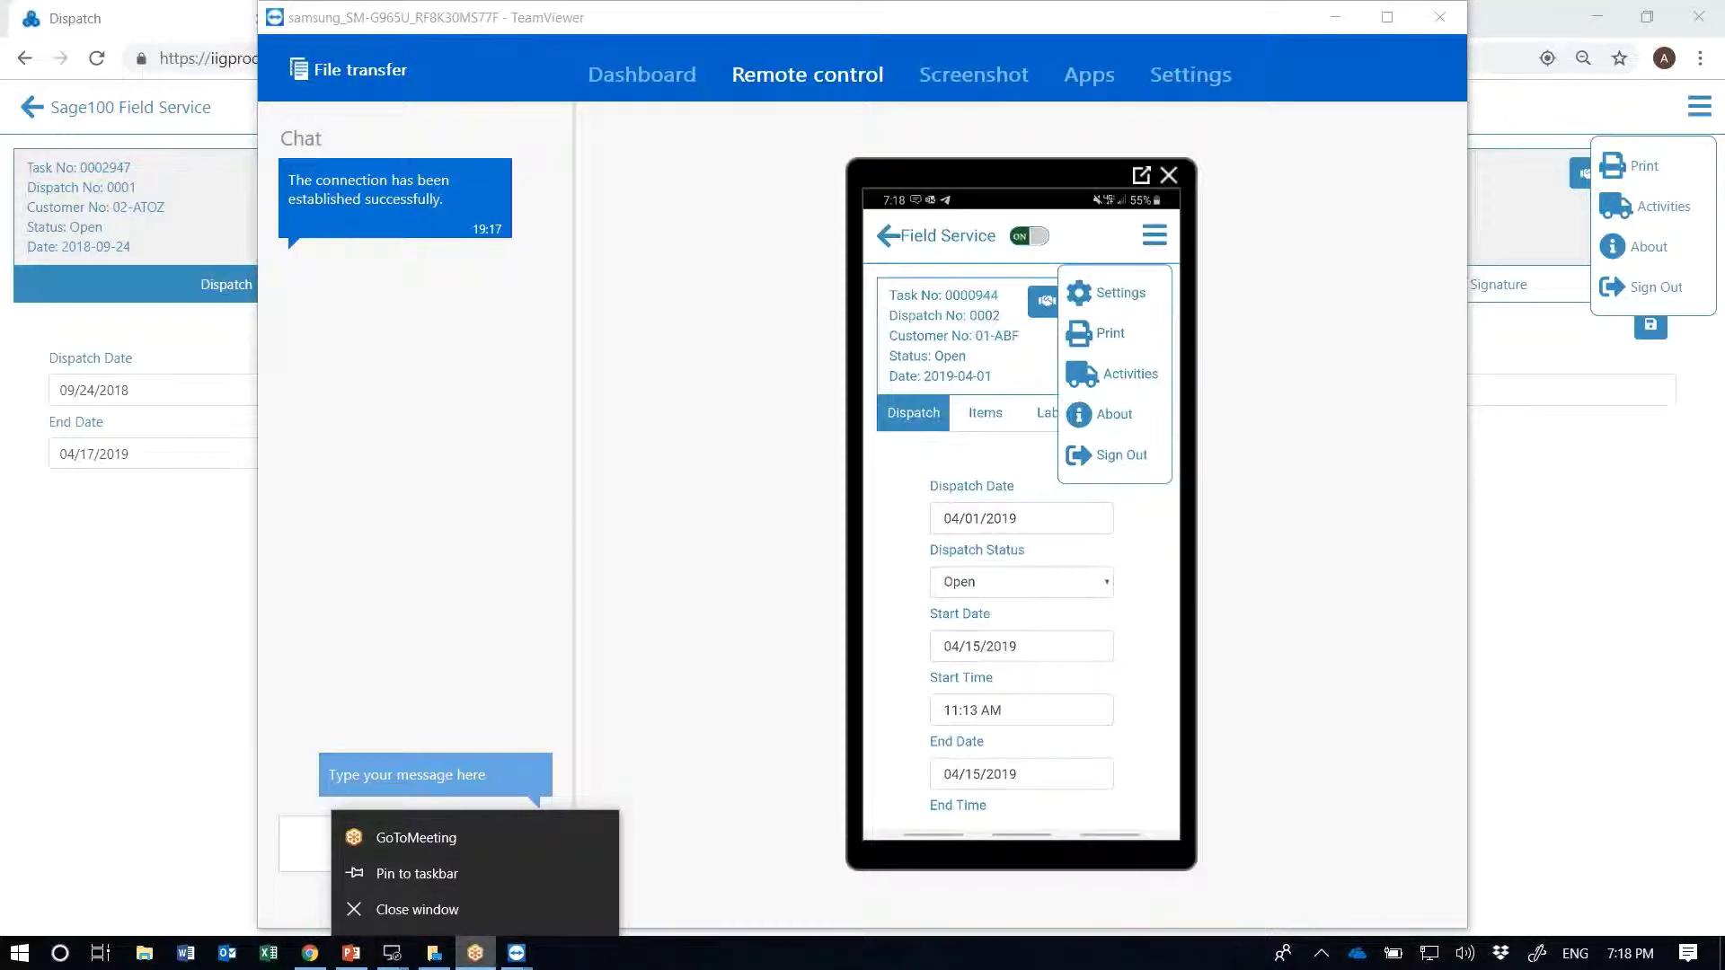
pyautogui.press('Escape')
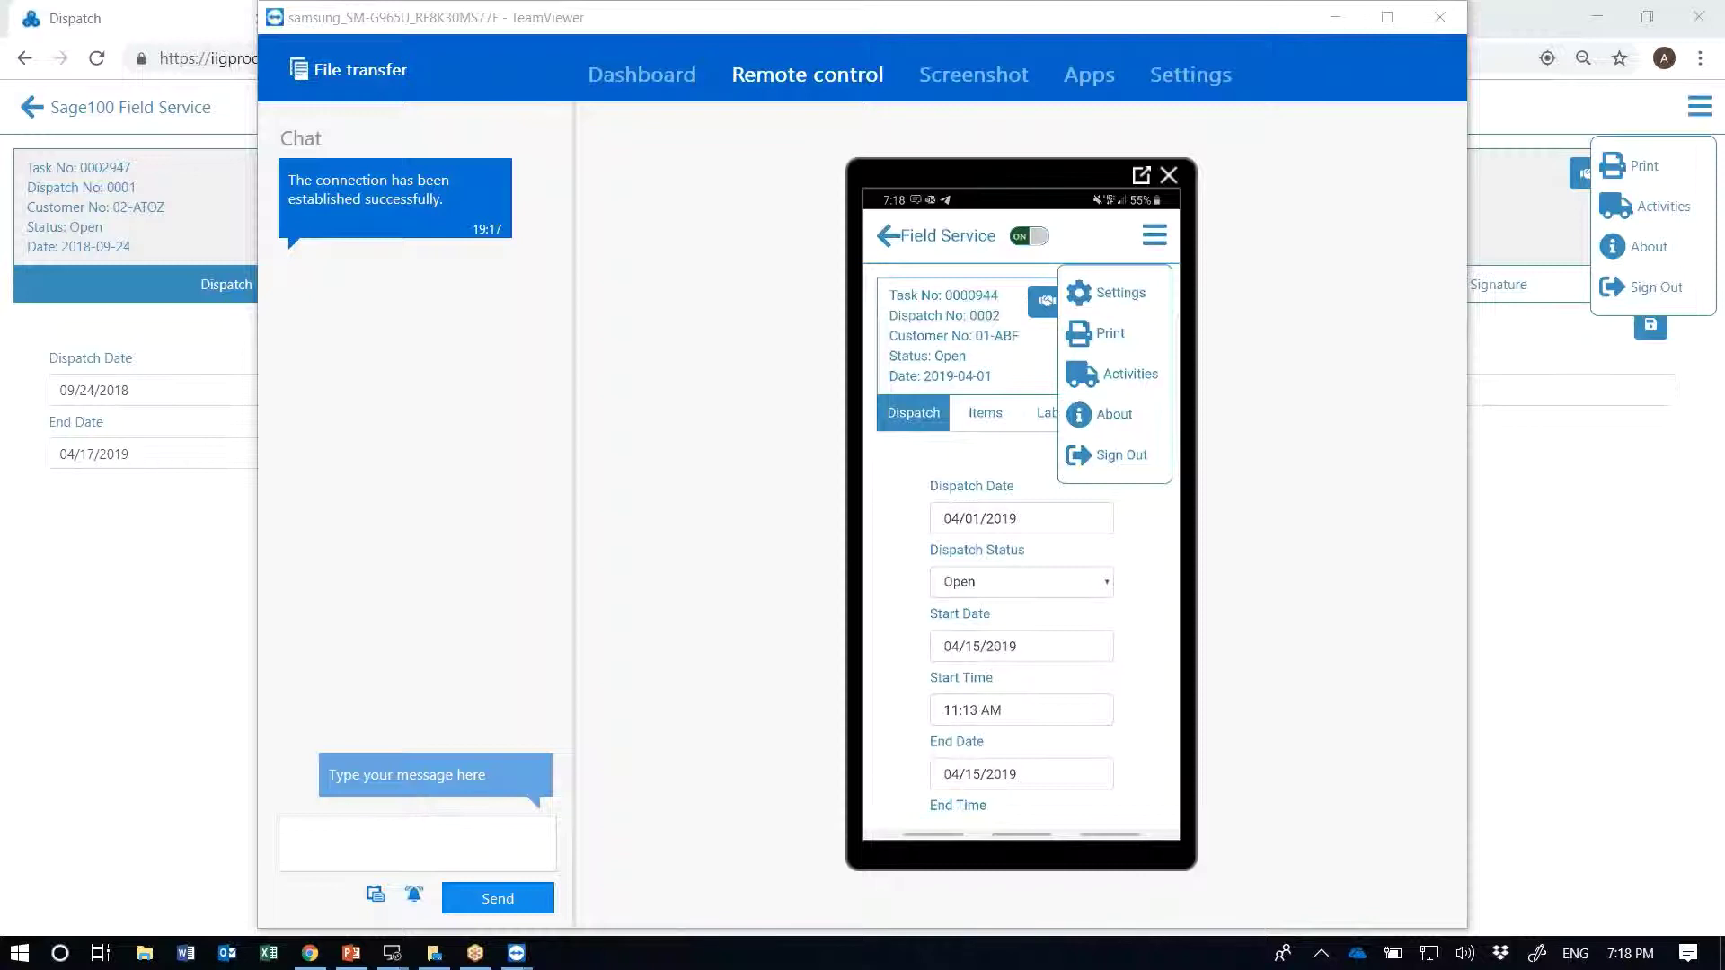